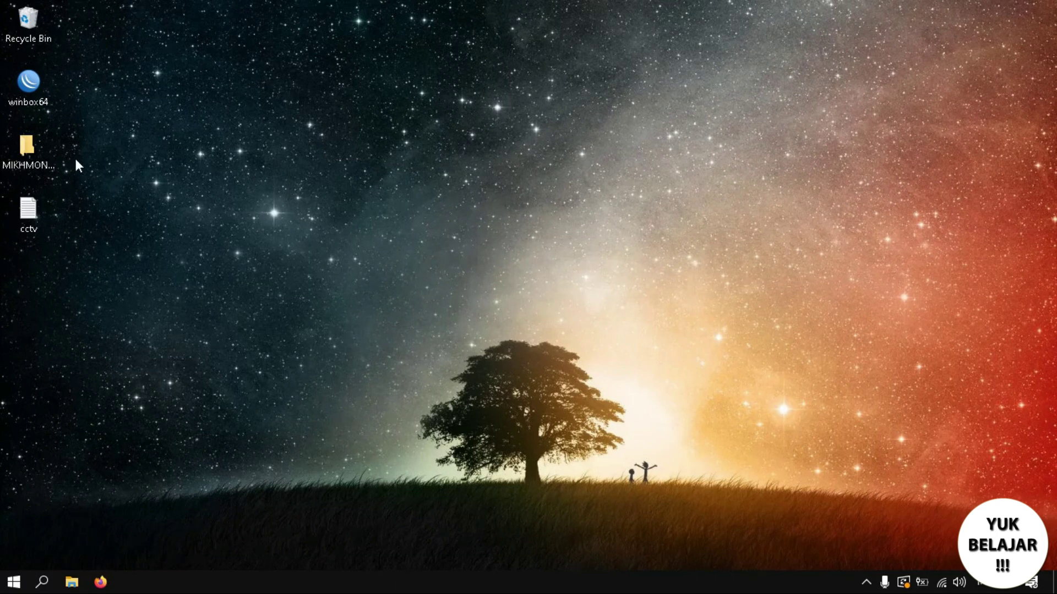
Launch WinBox, connect to the RB450Gx4 router, and bring up Firefox.
double_click(45, 102)
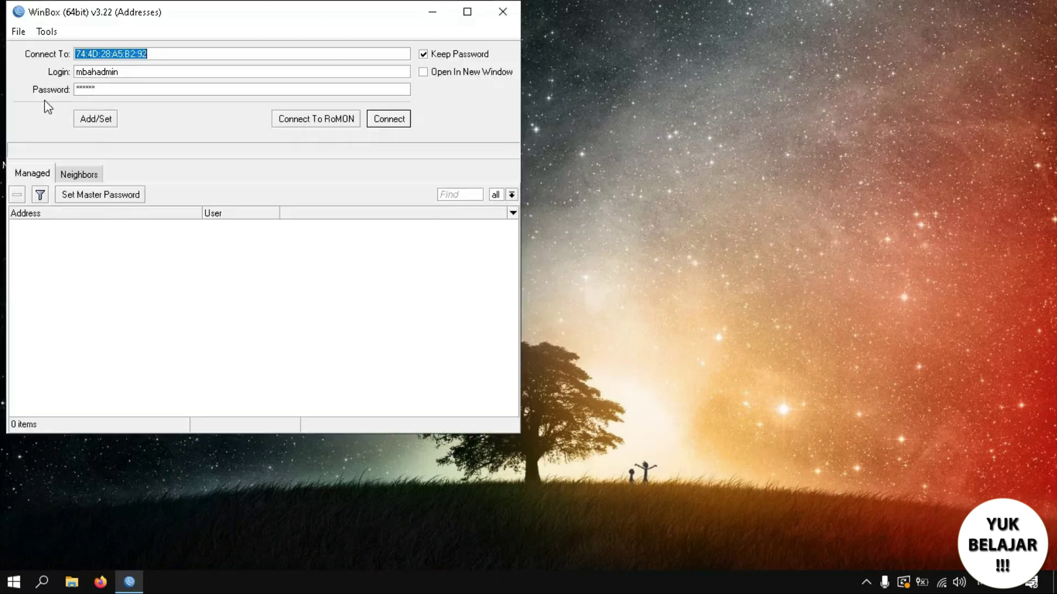
click(388, 126)
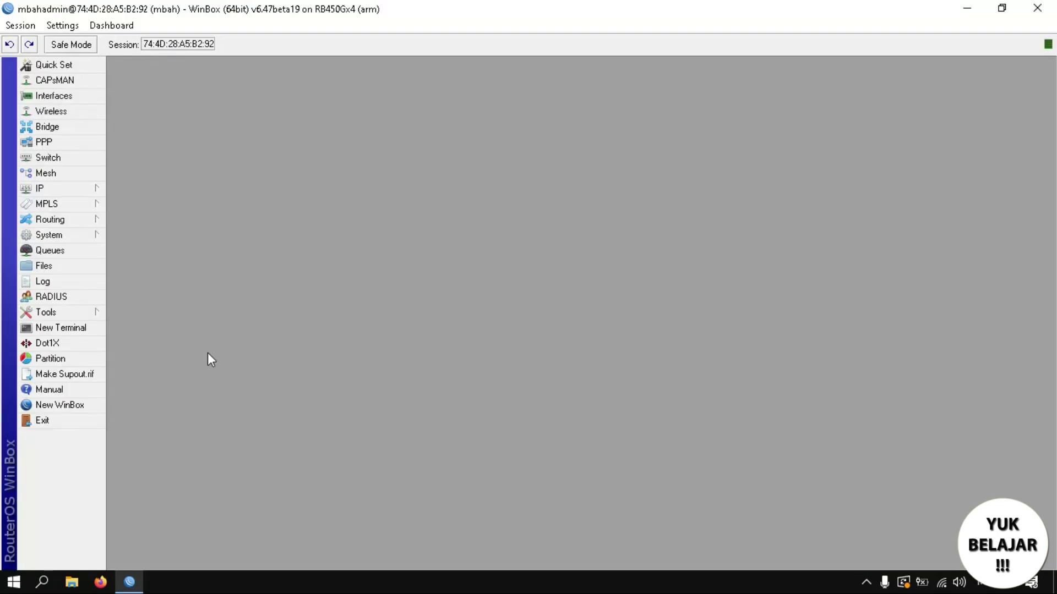
click(101, 582)
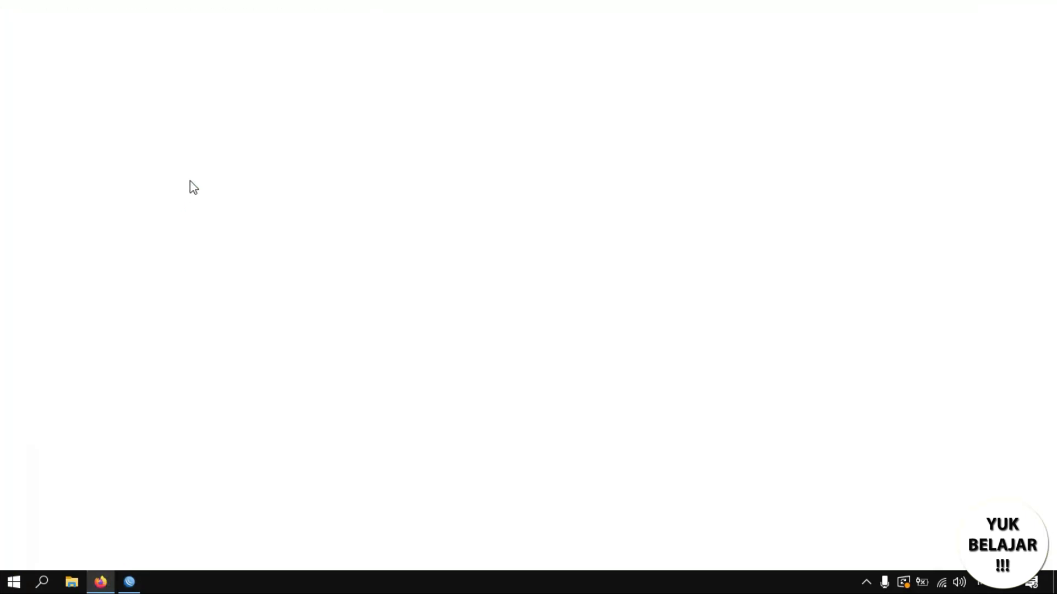
Search Google for mikhmon and open the laksa19.github.io MIKHMON site.
text(mikh)
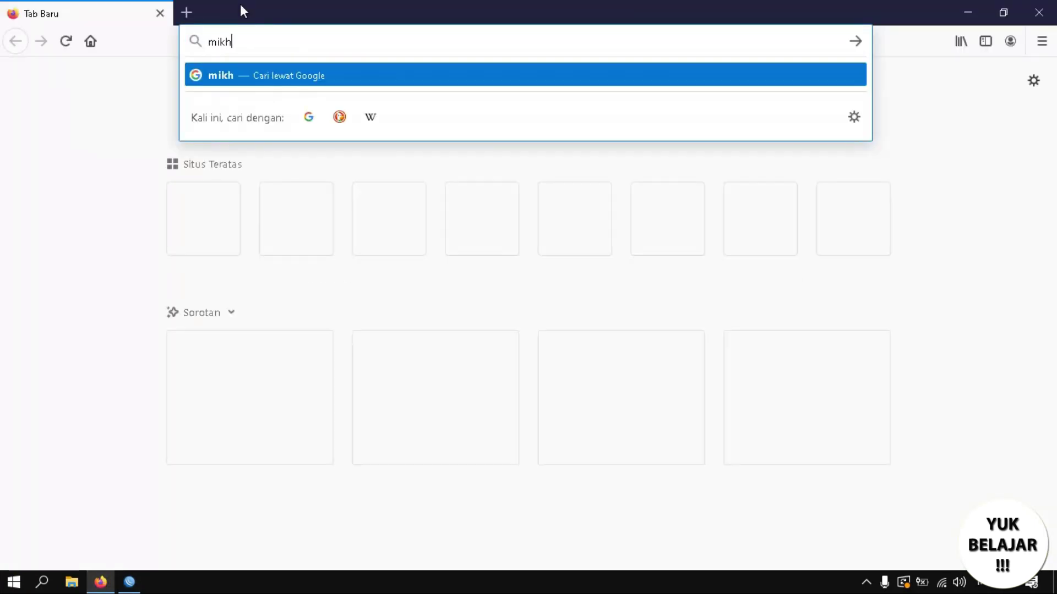
text(on)
key(Return)
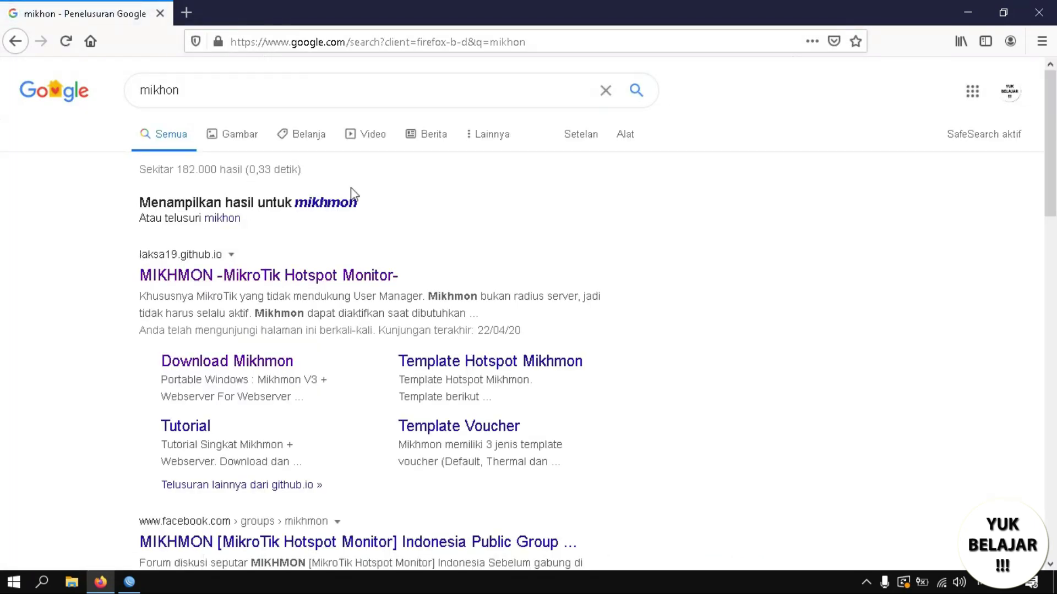
click(346, 203)
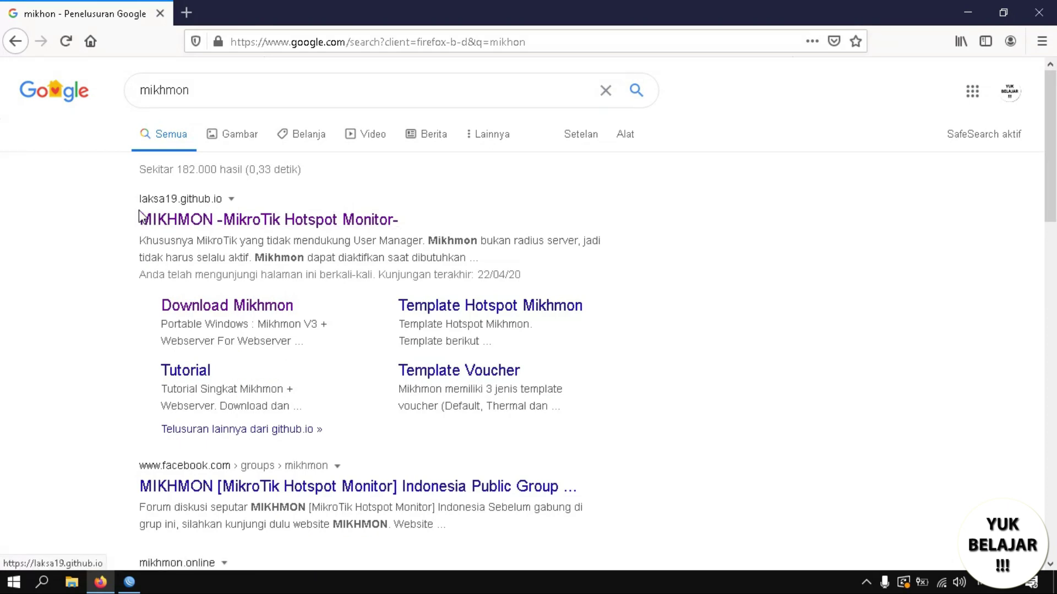
click(182, 221)
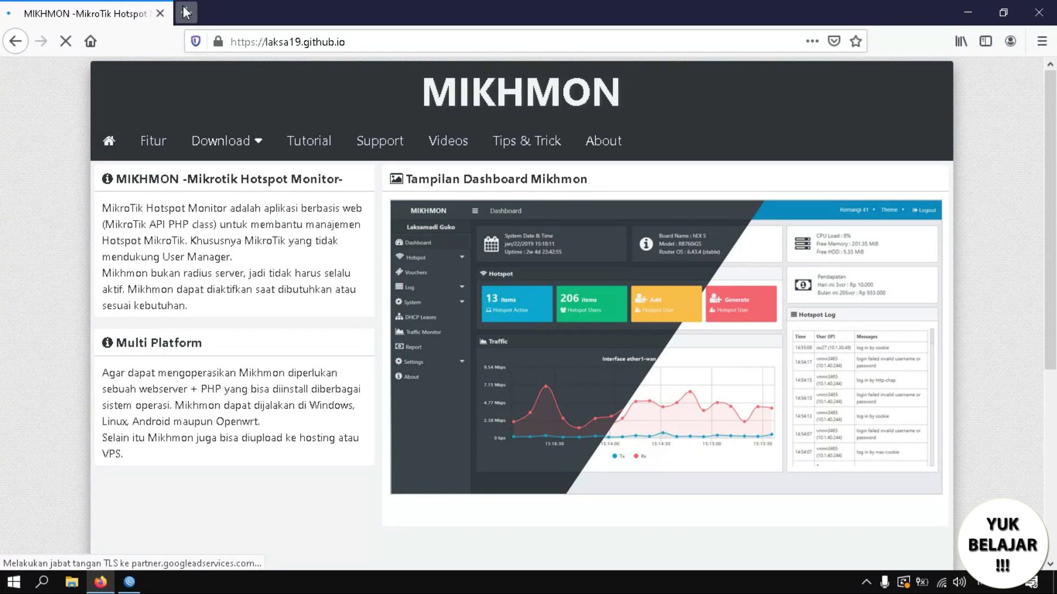
Go to the Download Mikhmon page, highlight the Portable Windows line, and show the desktop.
click(251, 140)
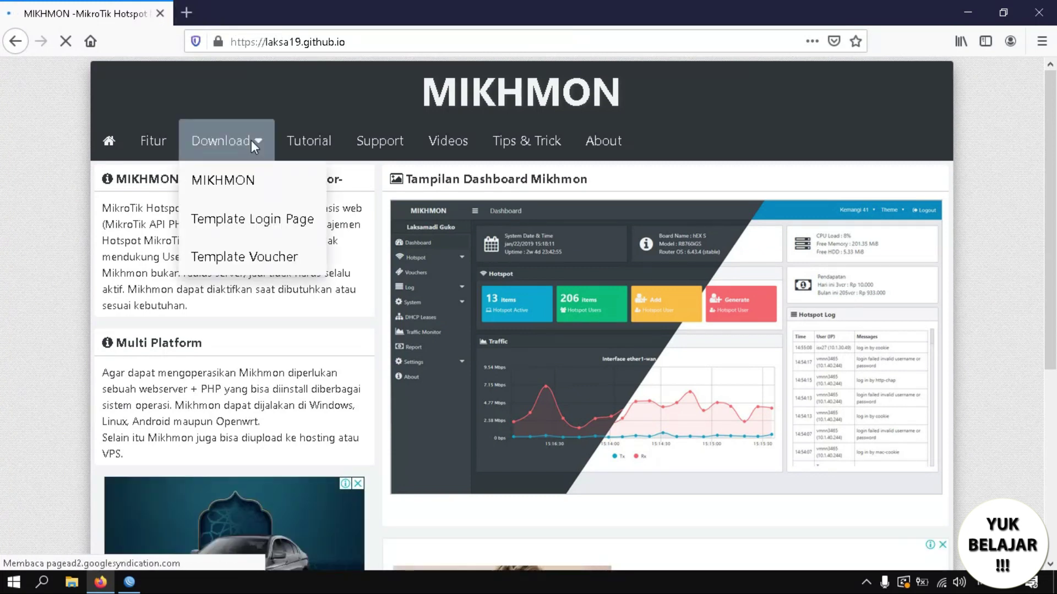
click(233, 182)
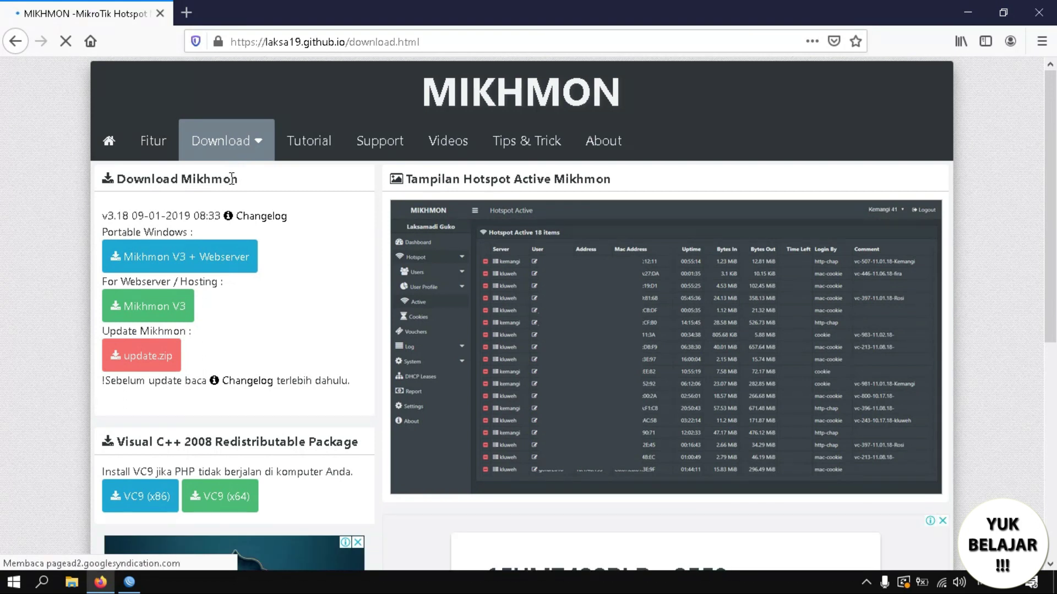
drag(101, 230, 202, 229)
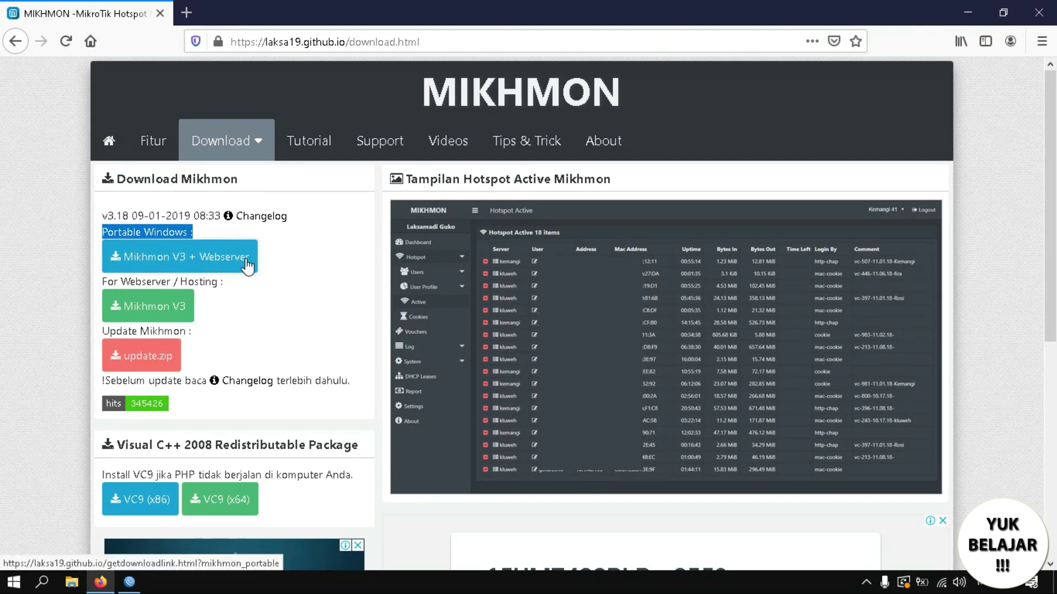
key(super+d)
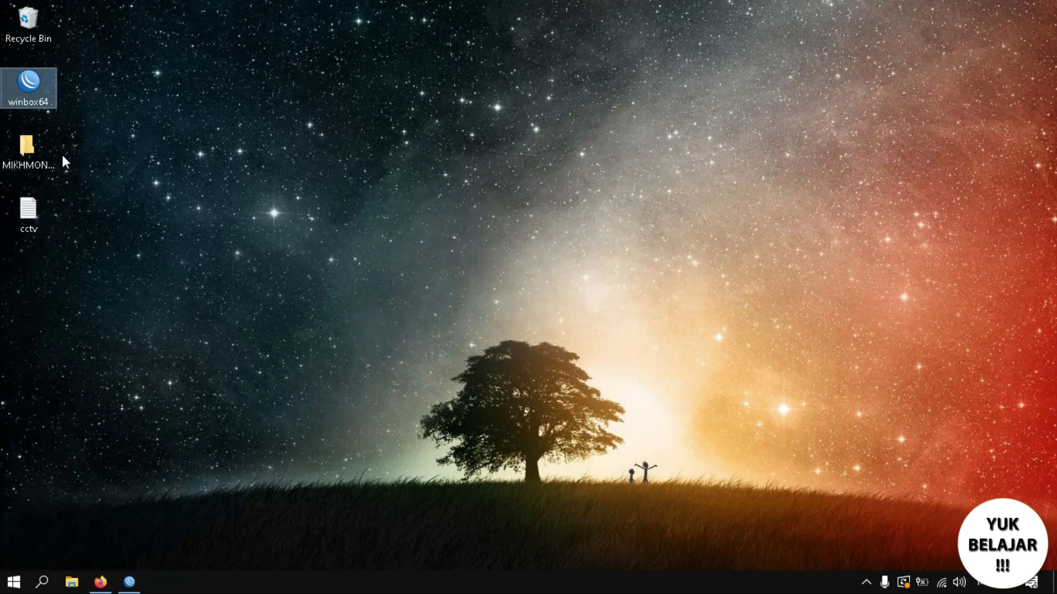
Open the MIKHMON tutorial page and read its first step about the MikroTik API port.
click(30, 147)
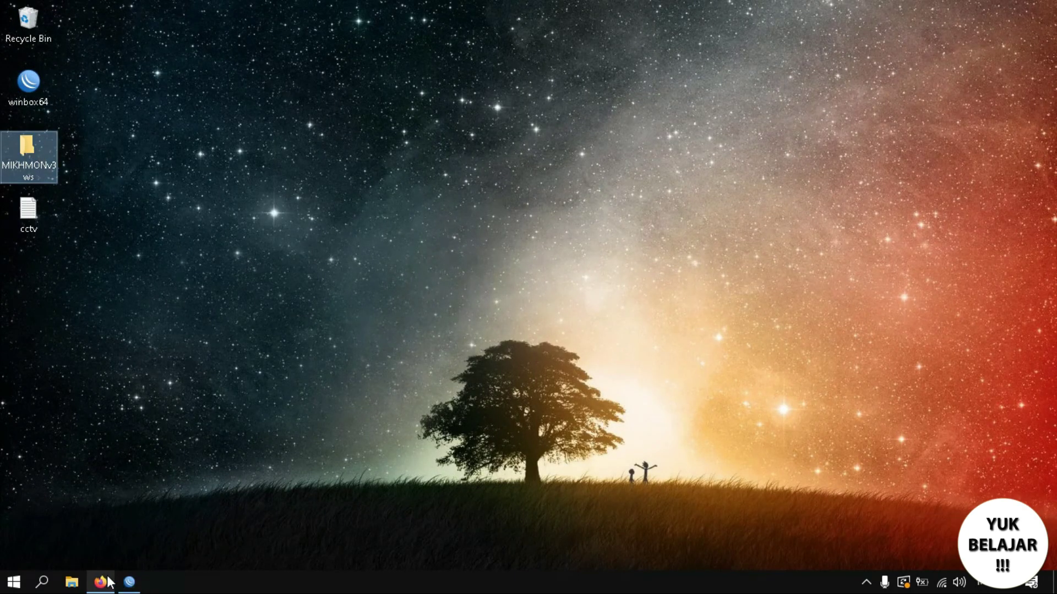
click(100, 582)
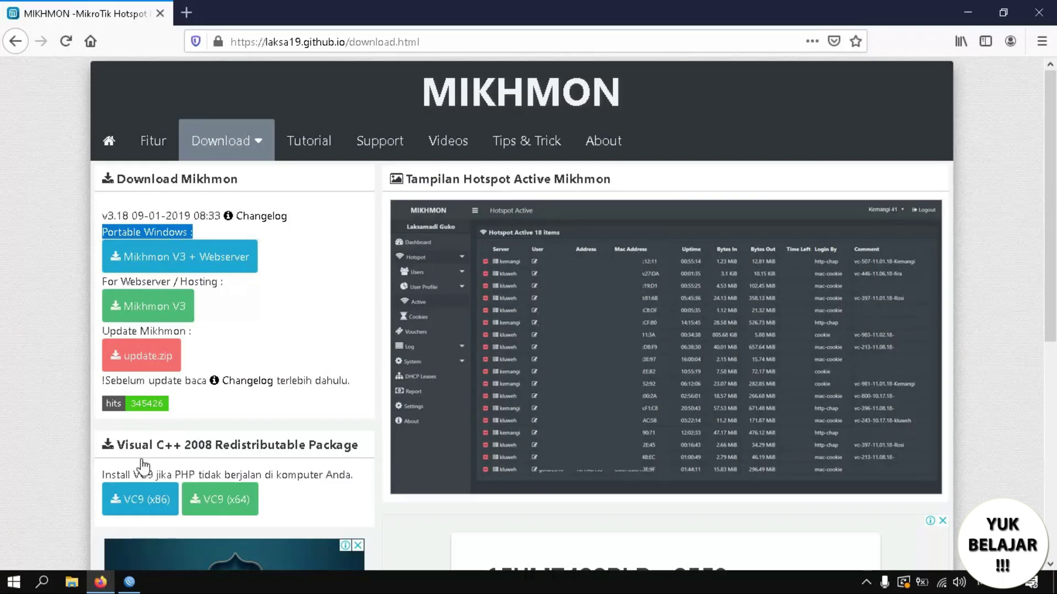
click(309, 144)
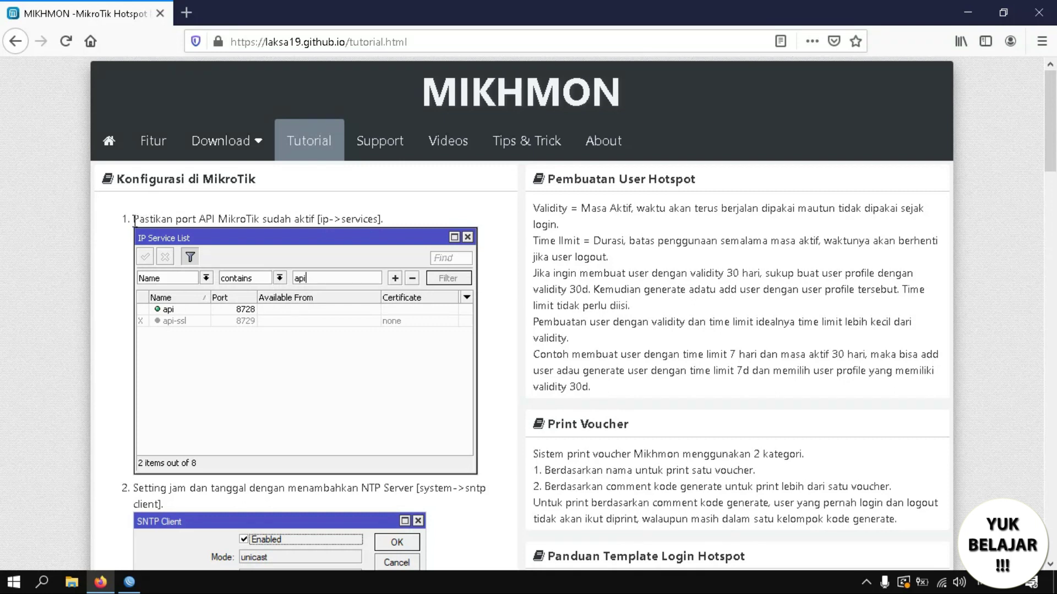
drag(133, 219, 349, 226)
click(324, 219)
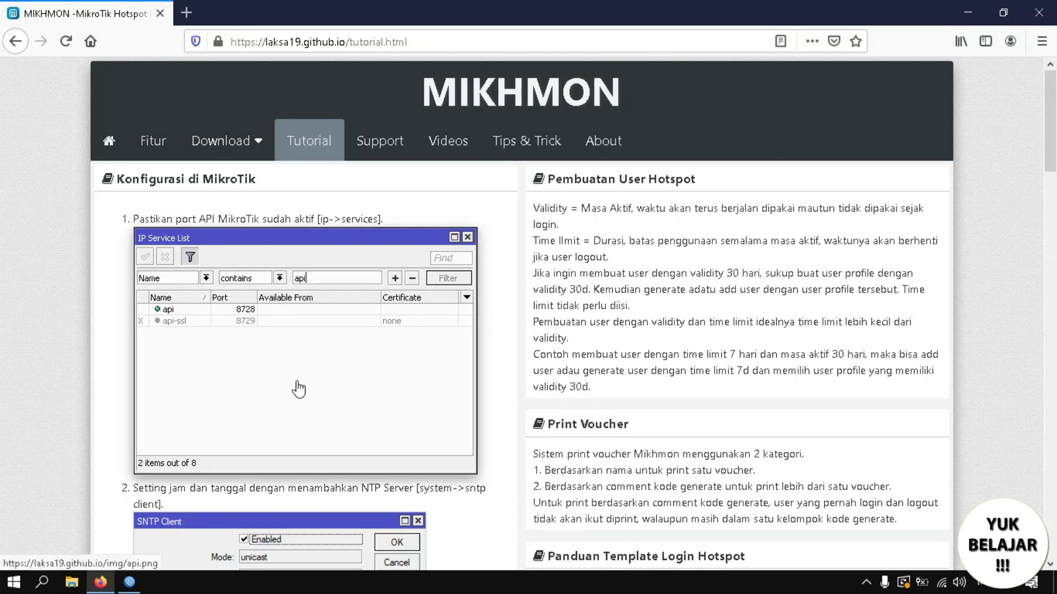
click(135, 584)
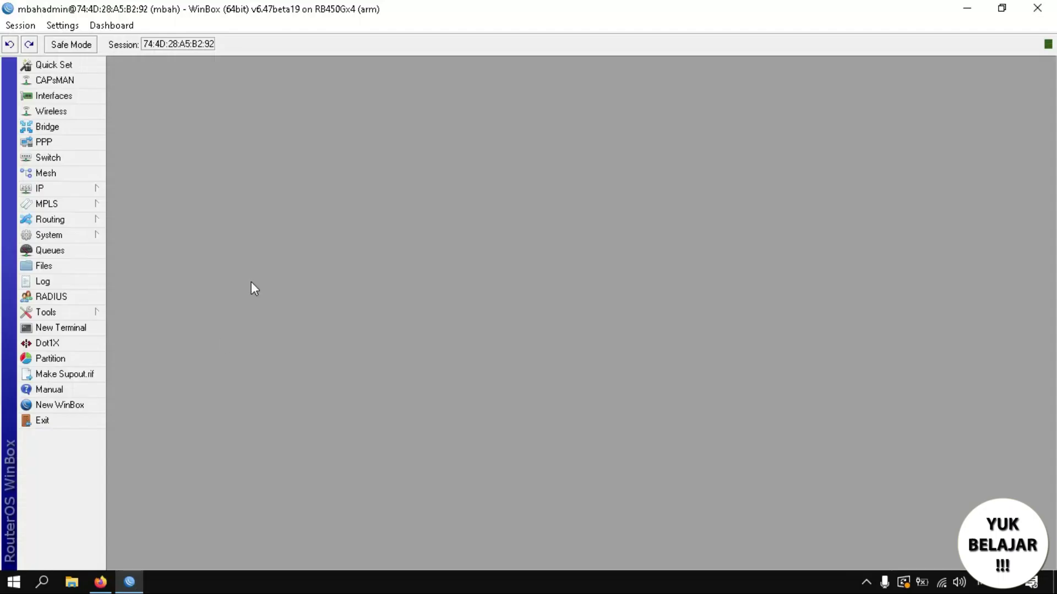
In IP > Services, disable and re-enable the api service so it runs on port 8728.
click(62, 187)
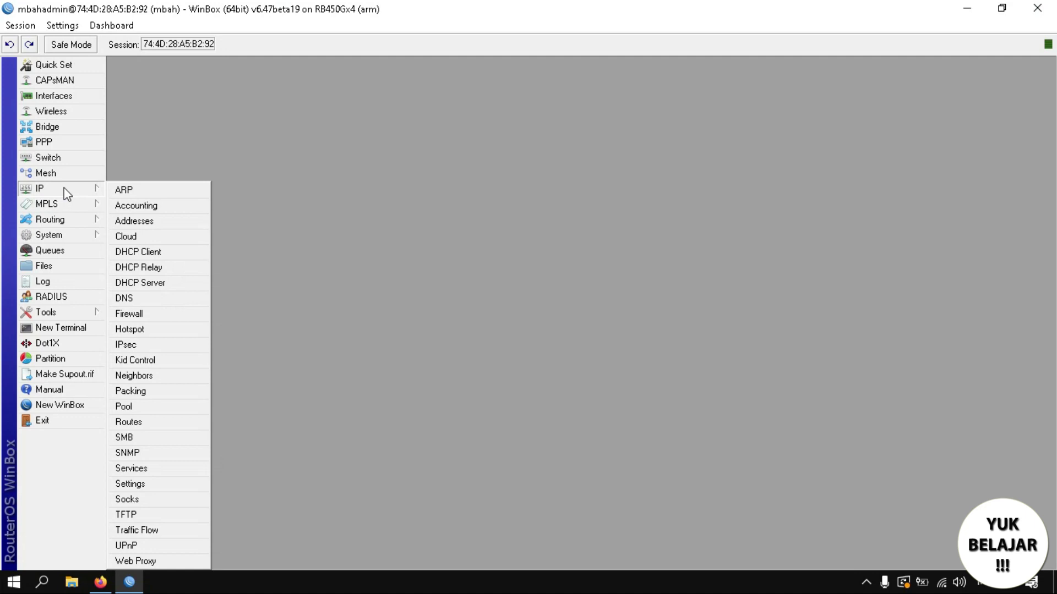
click(131, 469)
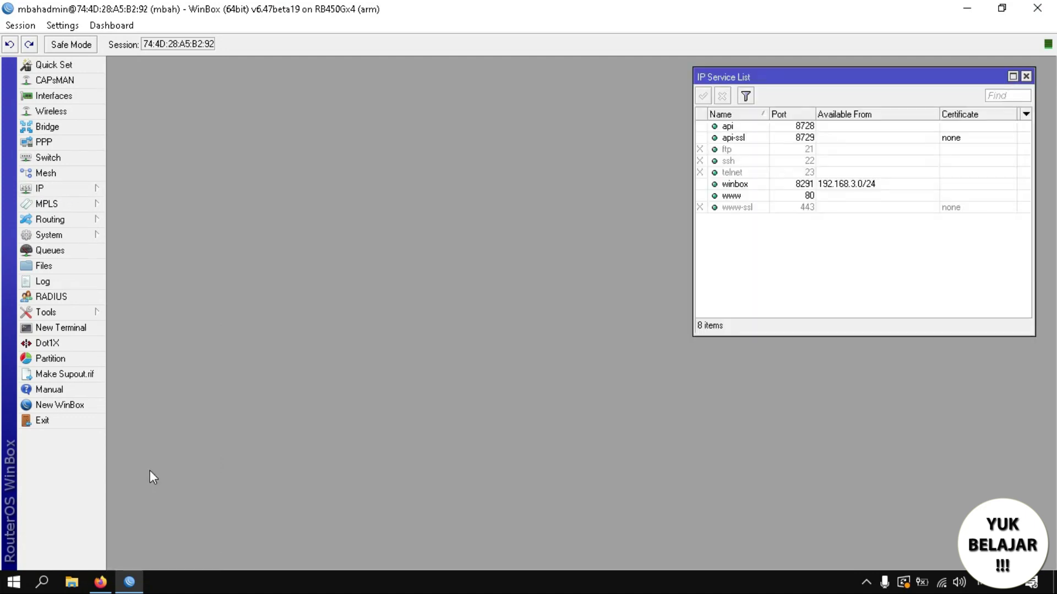
click(763, 128)
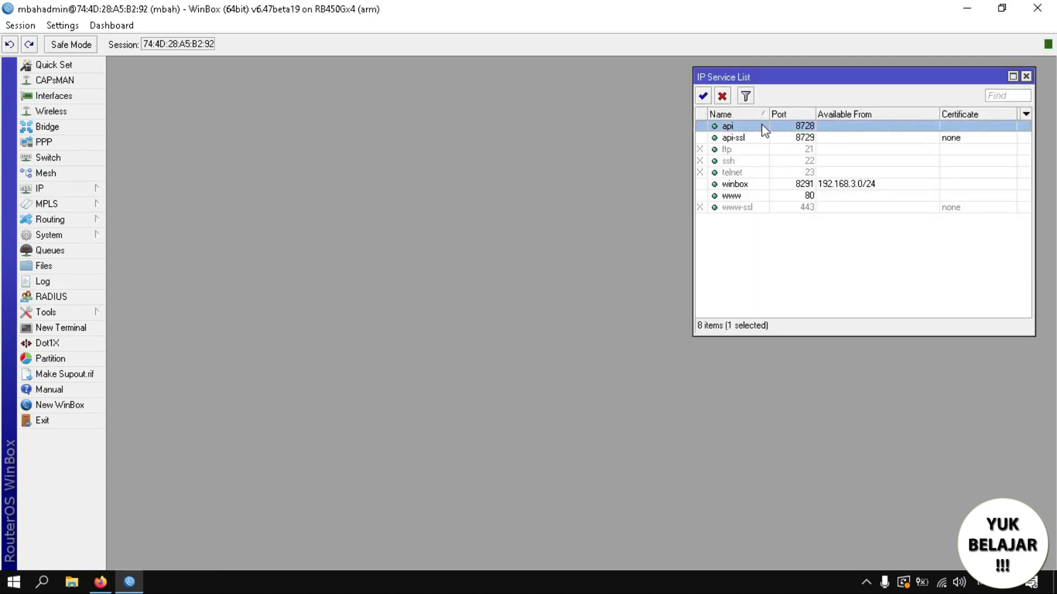
right_click(764, 128)
click(753, 128)
click(722, 97)
click(726, 147)
click(726, 128)
click(703, 97)
click(731, 140)
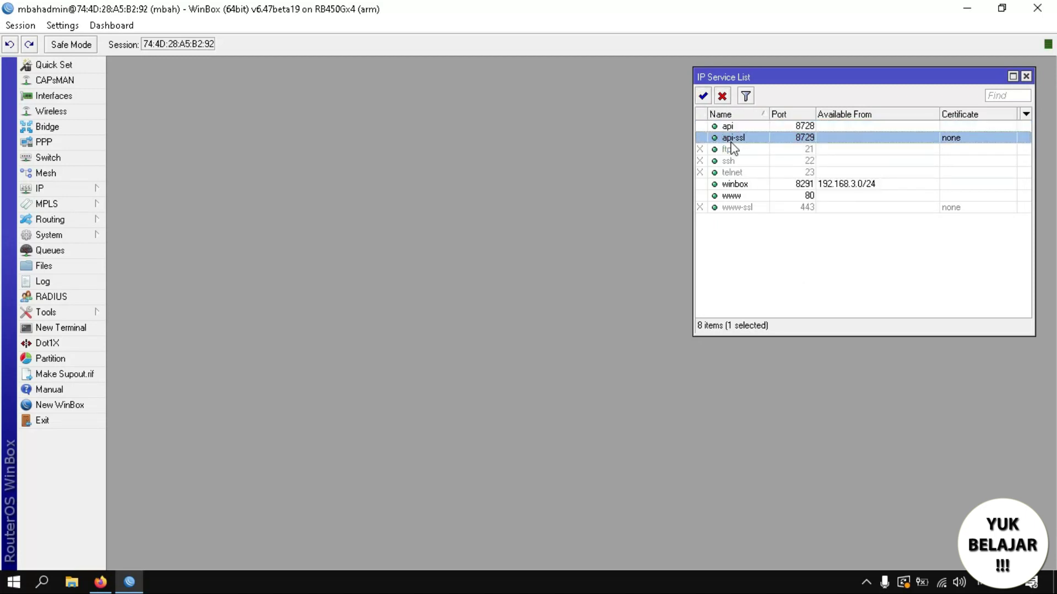
click(728, 128)
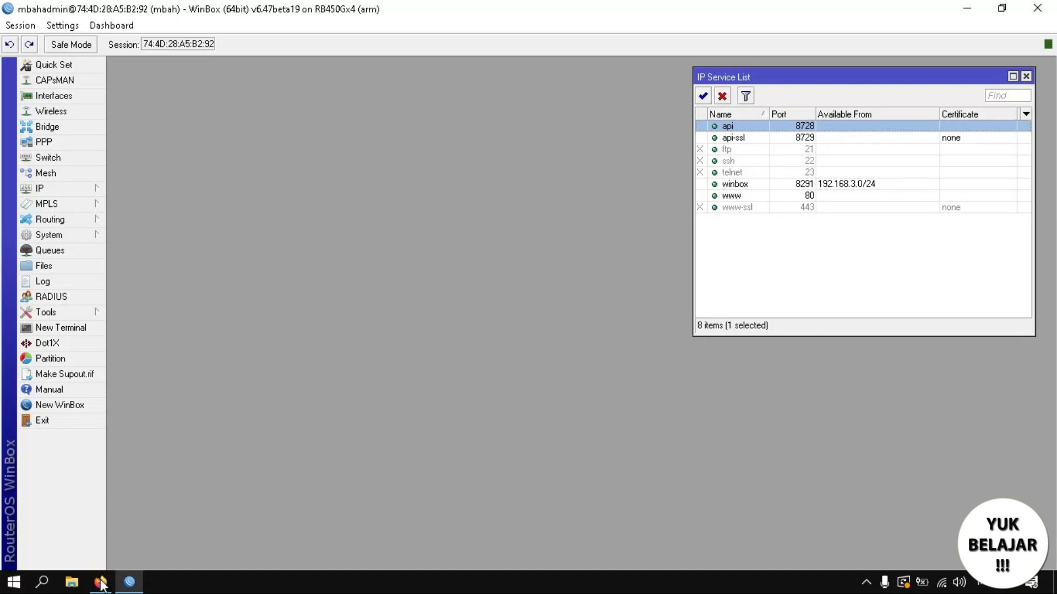
click(102, 581)
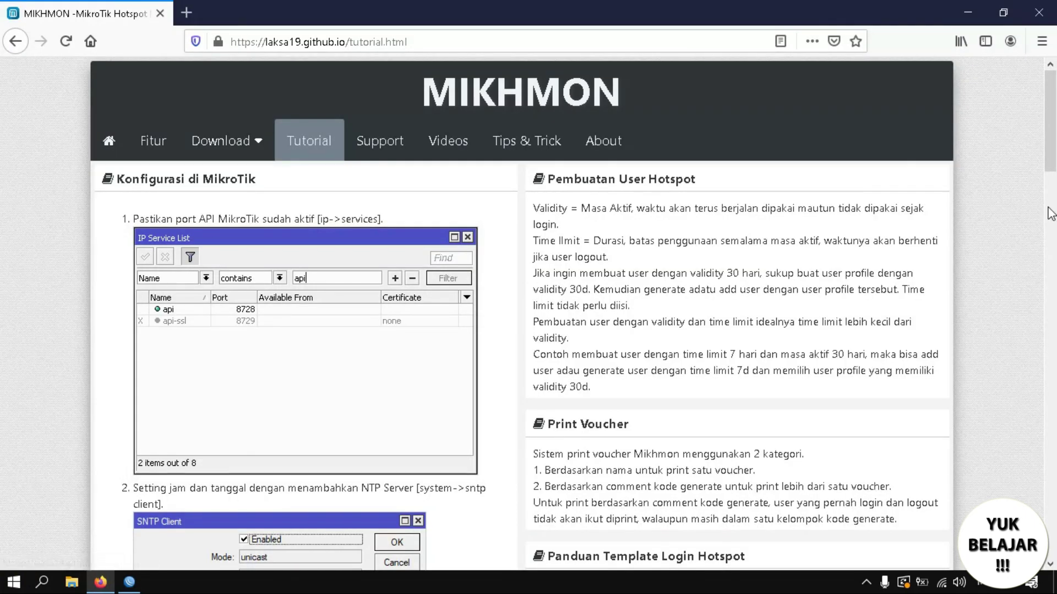
Scroll the tutorial down to its SNTP Client and Clock setup images.
scroll(1051, 212, down, 4)
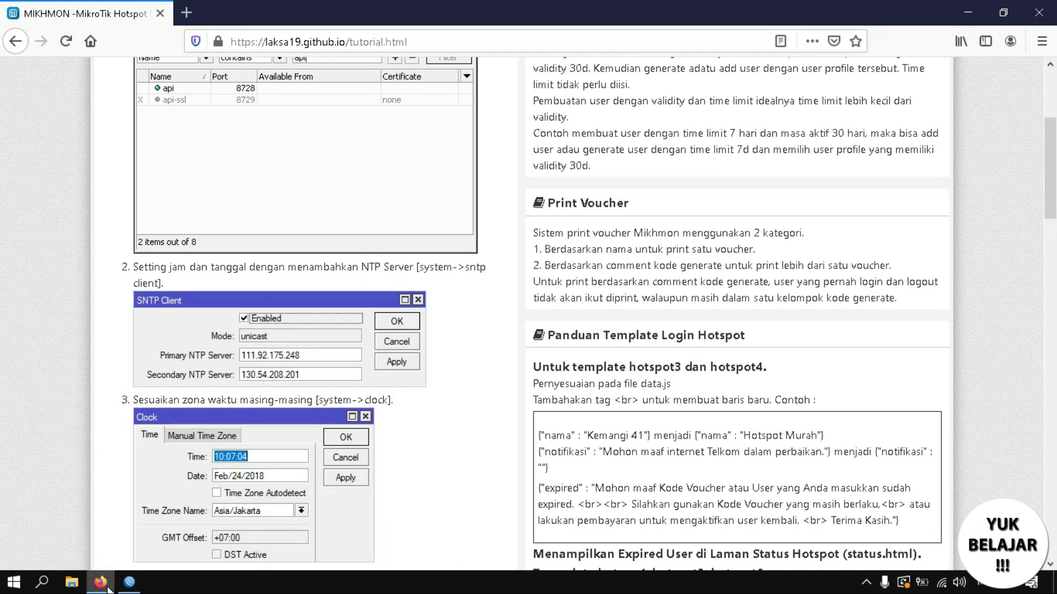
click(130, 582)
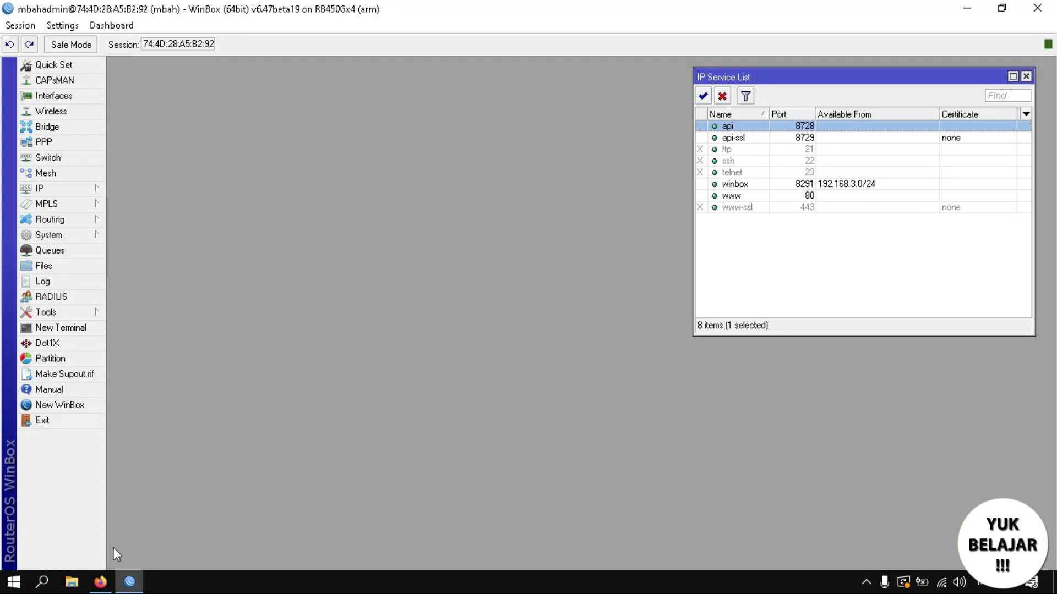
click(62, 235)
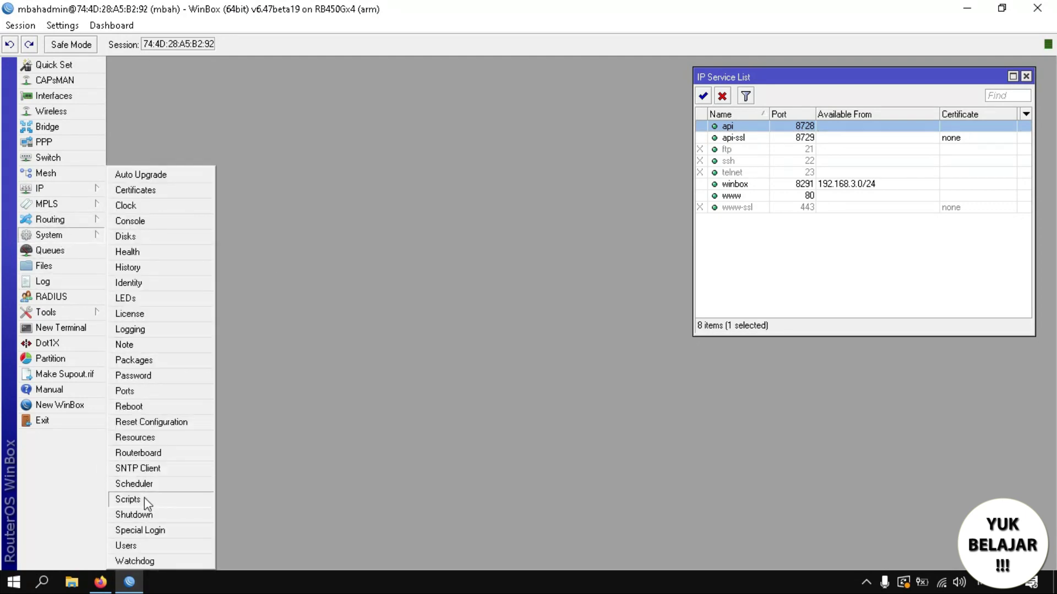
Open System > SNTP Client and check both NTP servers read 46.19.96.19.
click(143, 474)
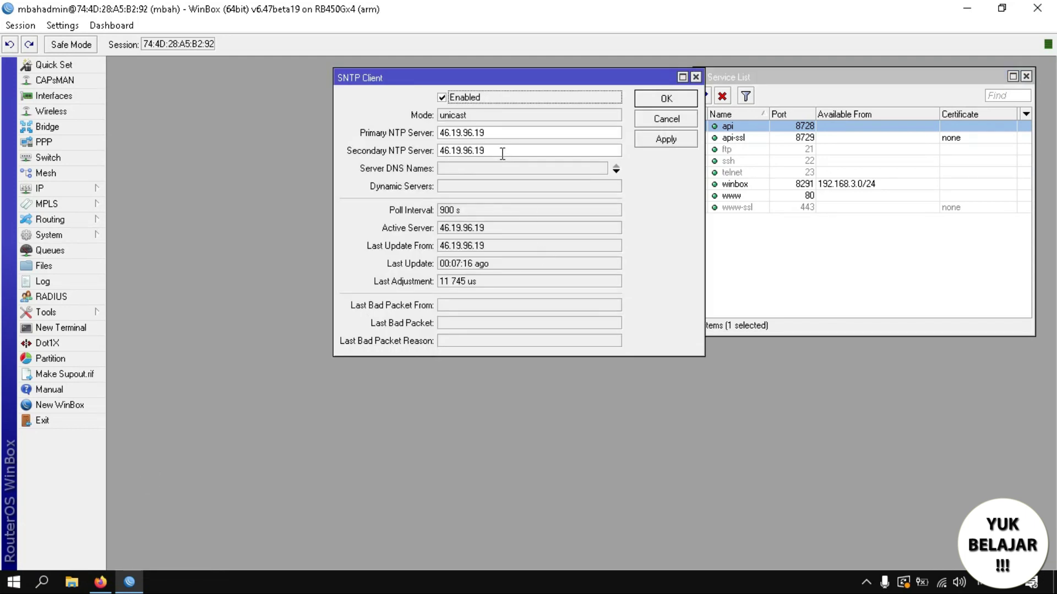
drag(483, 133, 393, 137)
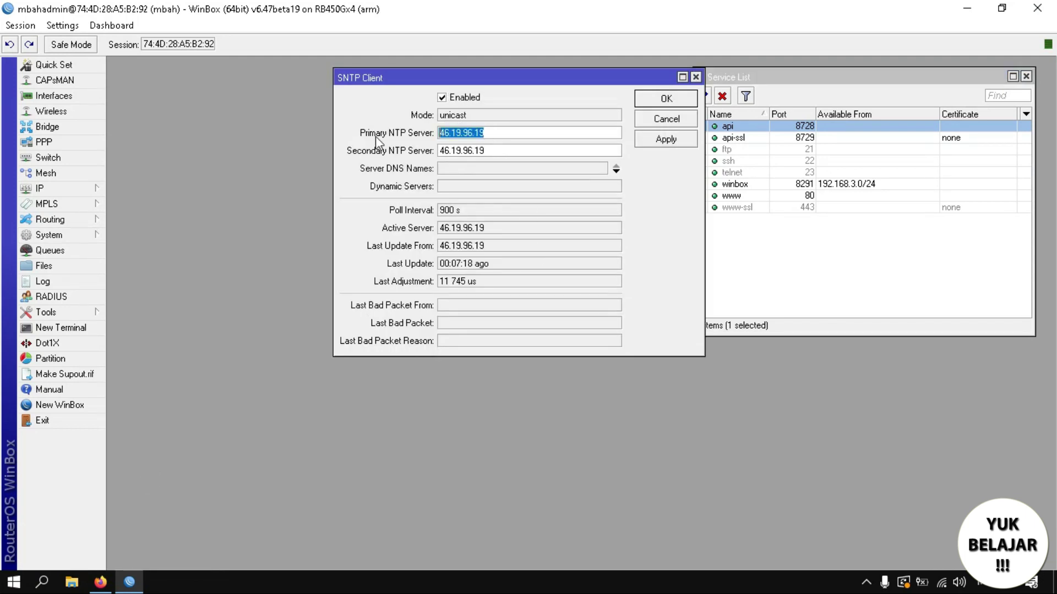
drag(483, 145, 408, 146)
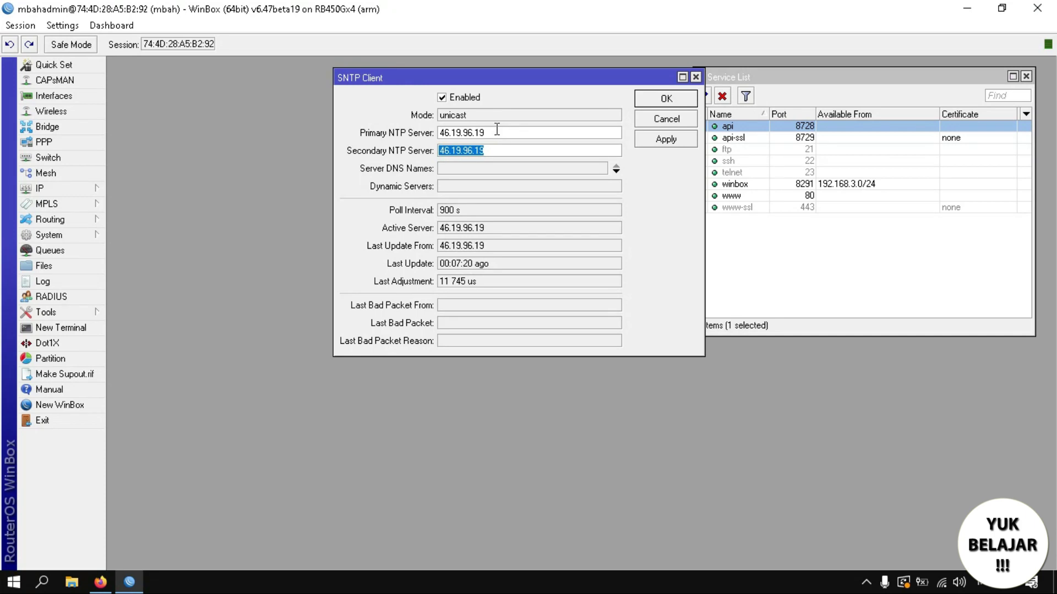
drag(497, 130, 388, 124)
drag(485, 149, 408, 146)
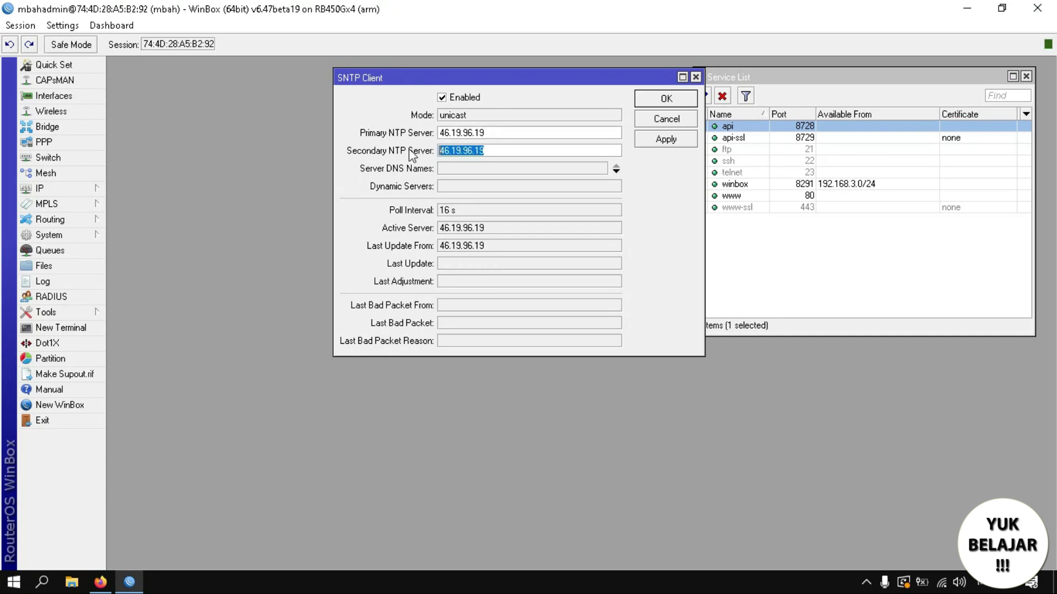
click(100, 582)
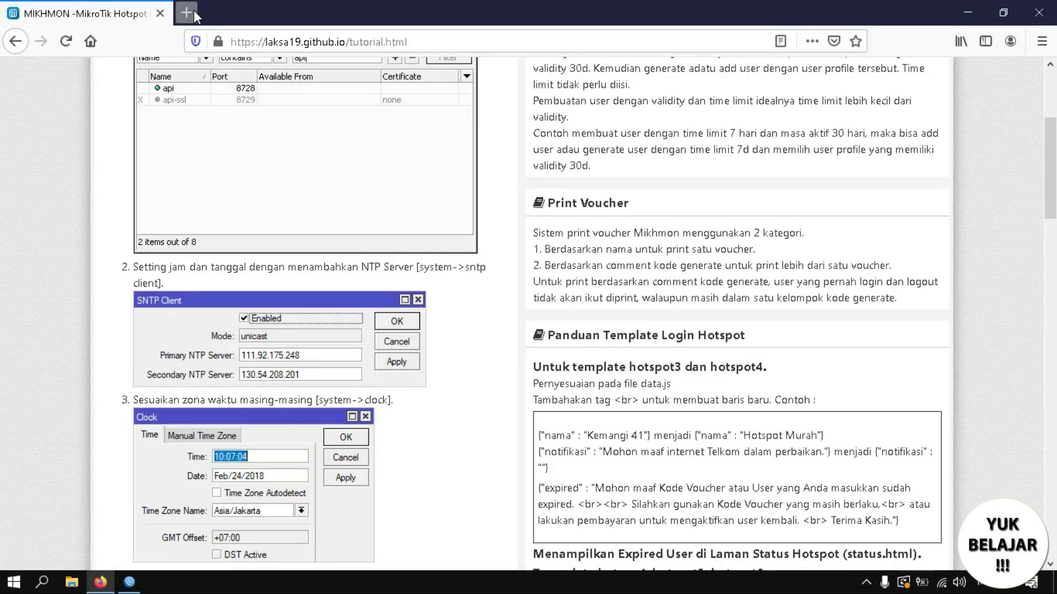
Search 'mikrotik ntp server' in a new tab and read the Mikrotik.ID article's SNTP Client section.
click(194, 10)
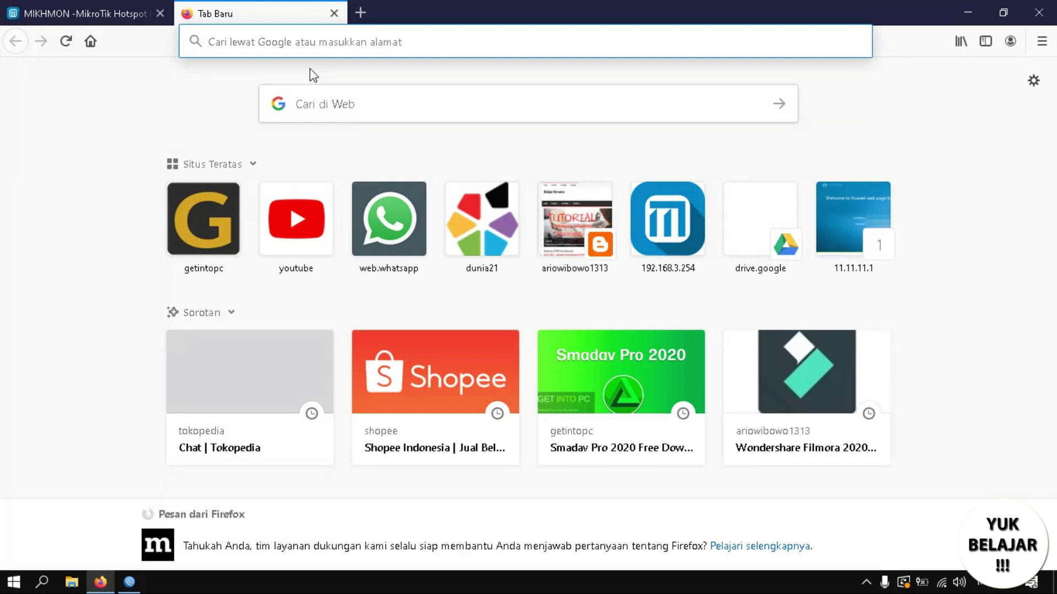
text(mikrotik s)
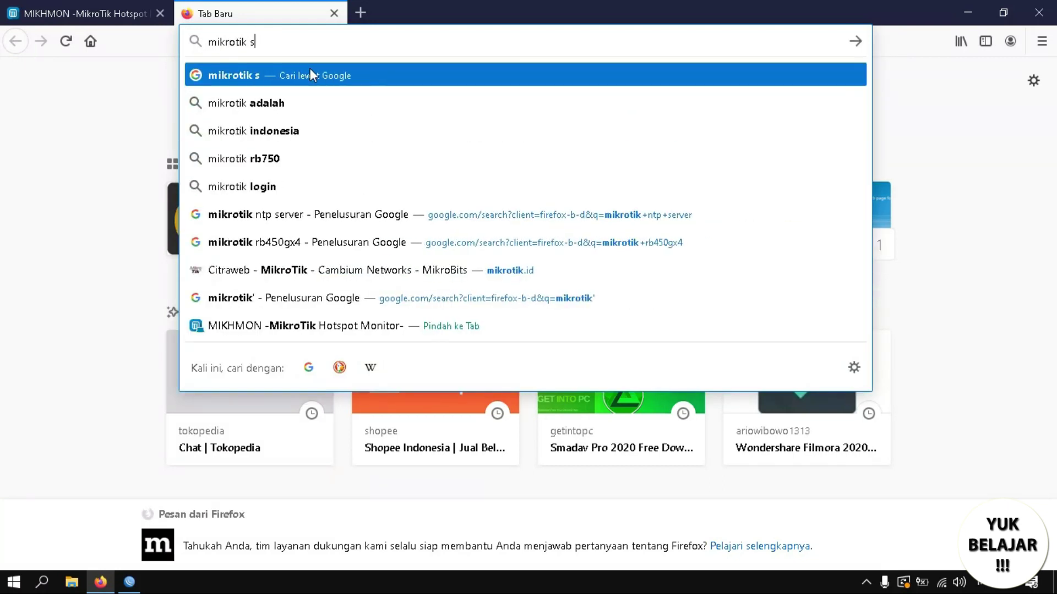
text(ntp)
key(Down)
key(Down)
key(Return)
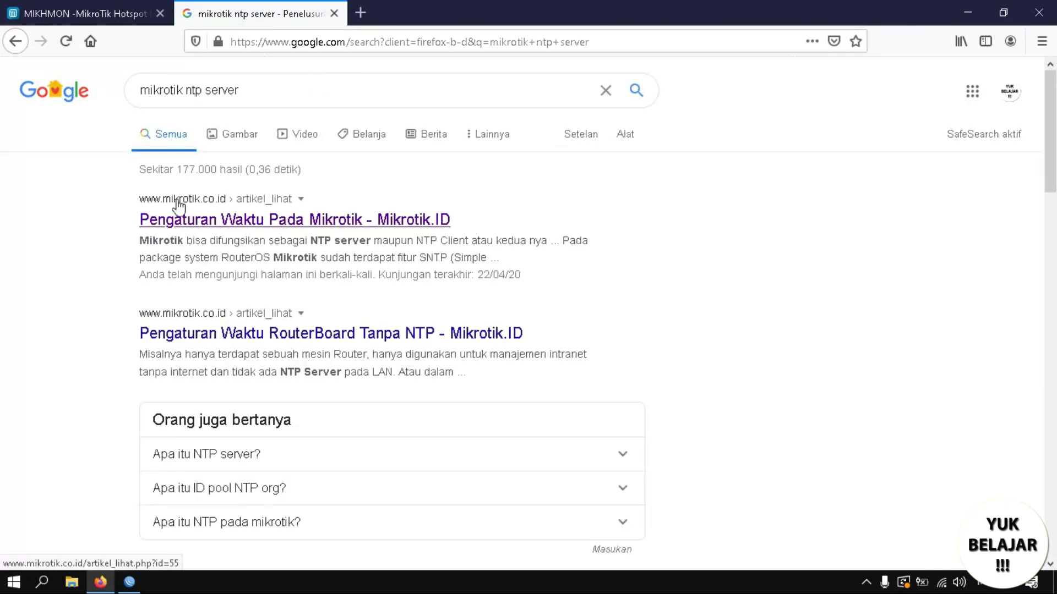
click(272, 222)
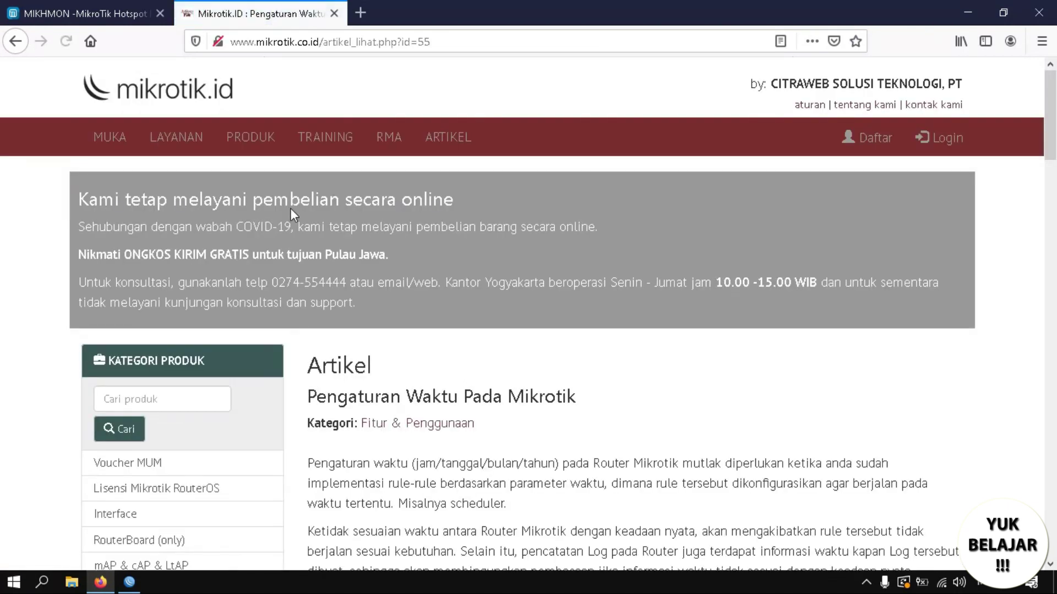
drag(1053, 141, 1054, 361)
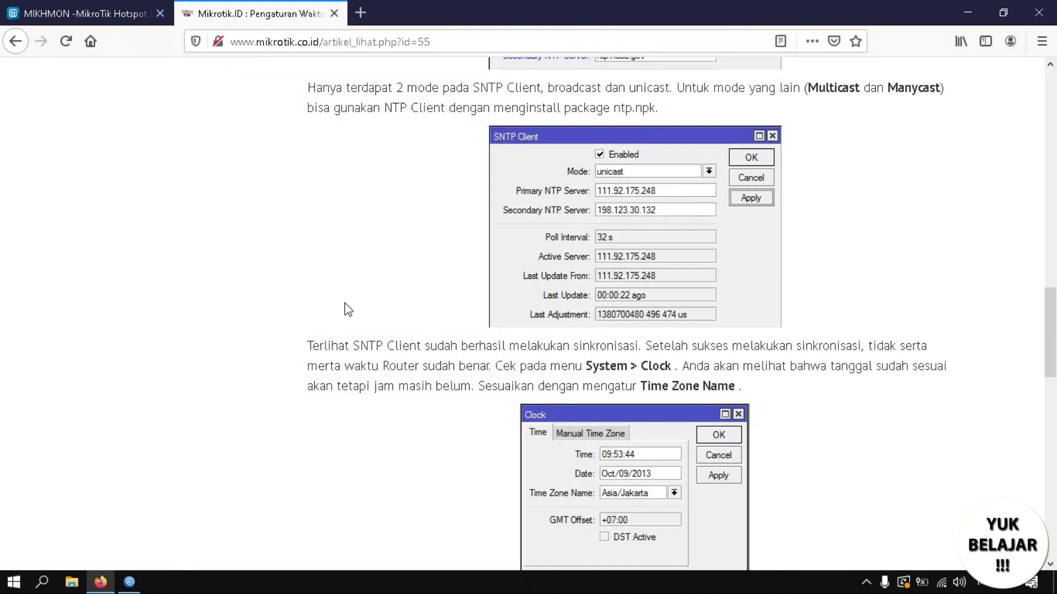
click(129, 581)
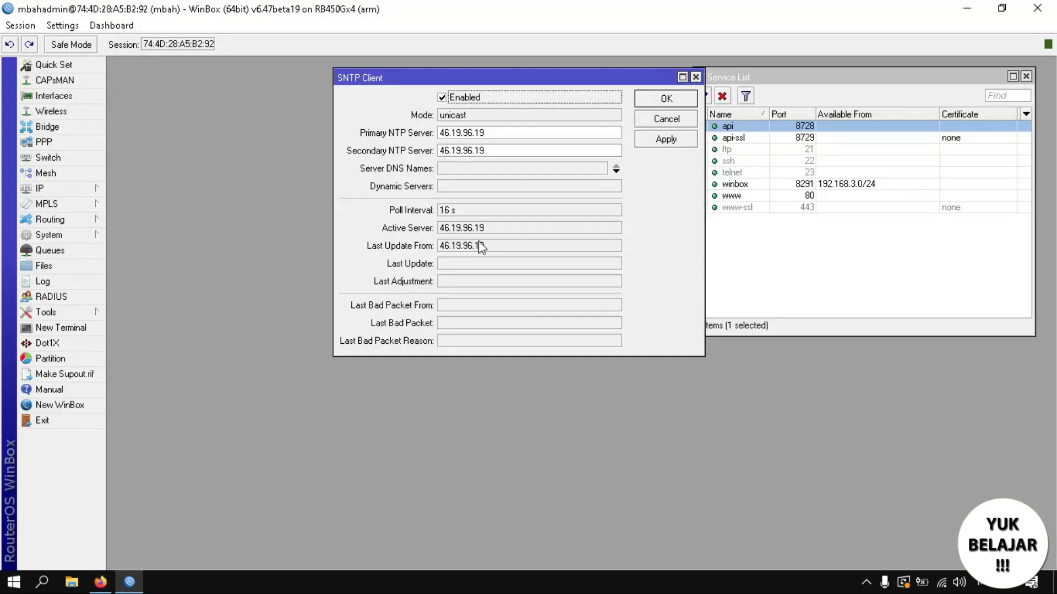
Apply the SNTP Client settings with 46.19.96.19 and move the window aside.
click(652, 143)
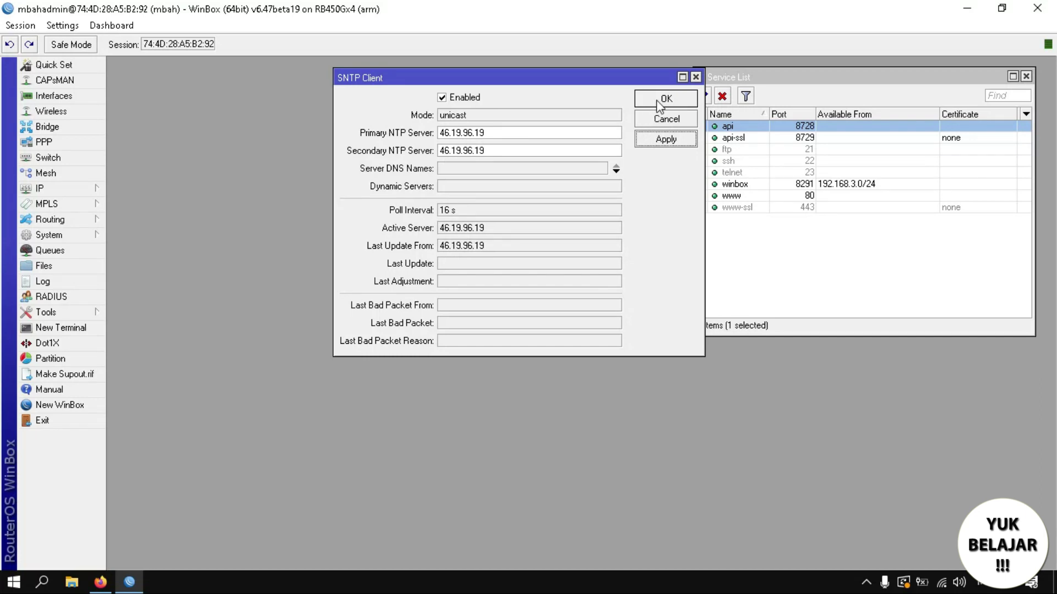
mouse_move(640, 82)
mouse_down()
mouse_move(597, 78)
mouse_move(620, 79)
mouse_up()
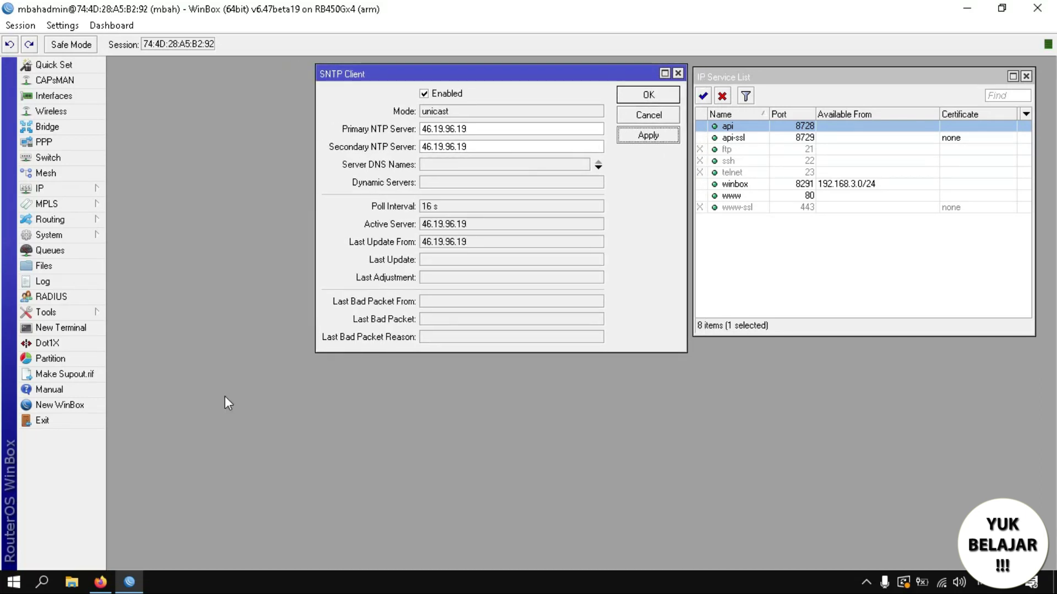
click(100, 581)
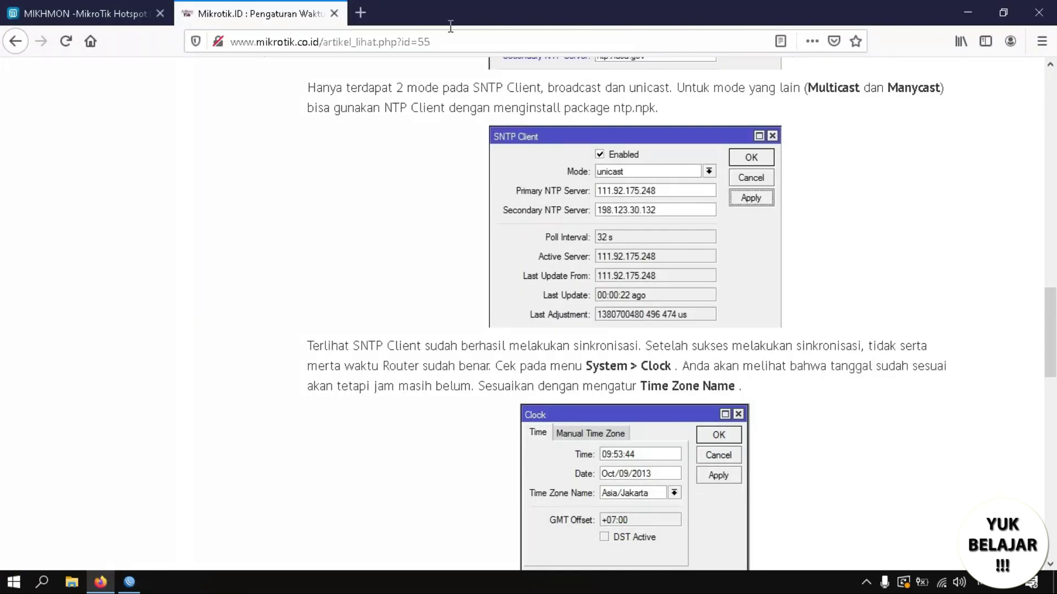
Close the Mikrotik.ID tab and scroll the tutorial to its time-zone step.
click(335, 14)
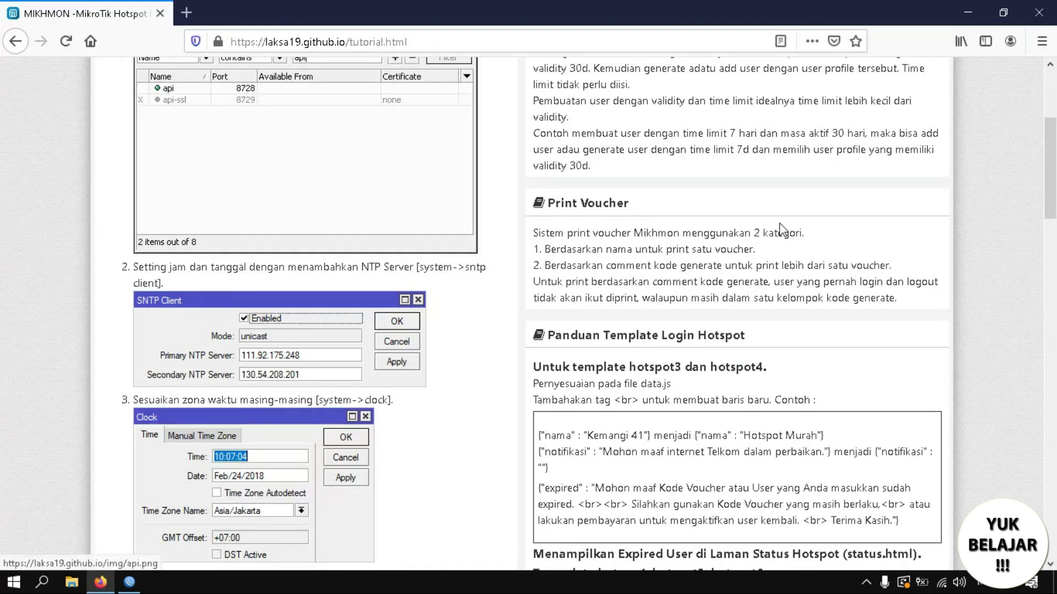
scroll(1052, 195, down, 3)
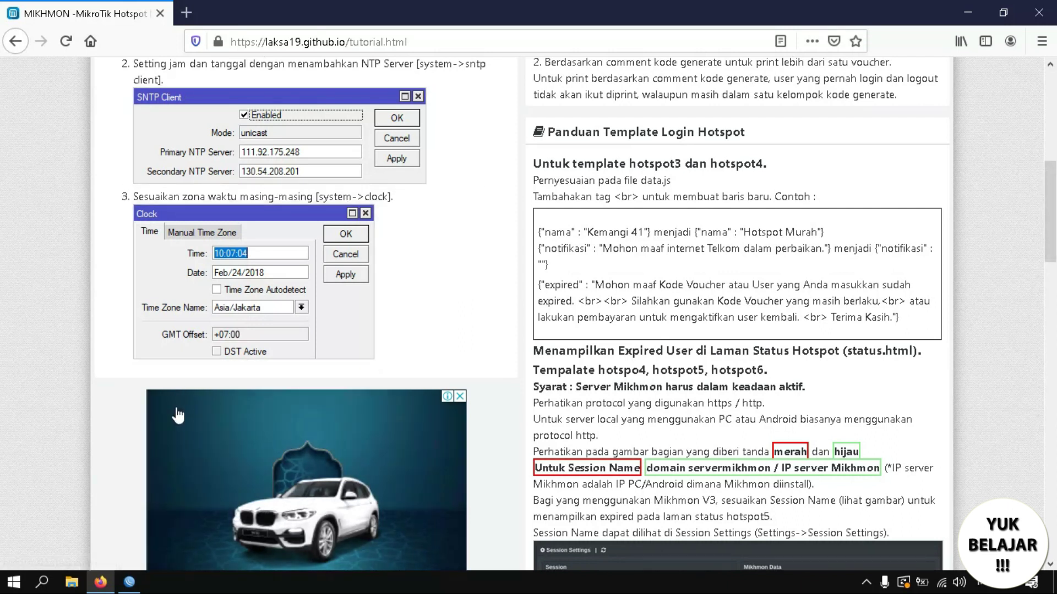
click(136, 556)
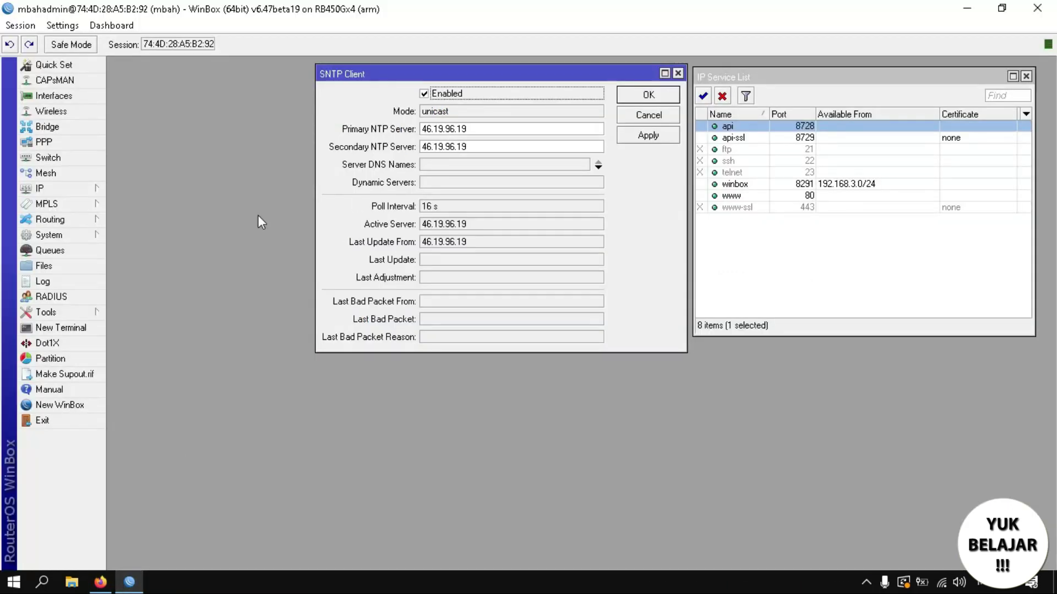
Open System > Clock, review the Manual Time Zone tab, and keep Time Zone Autodetect on.
click(64, 234)
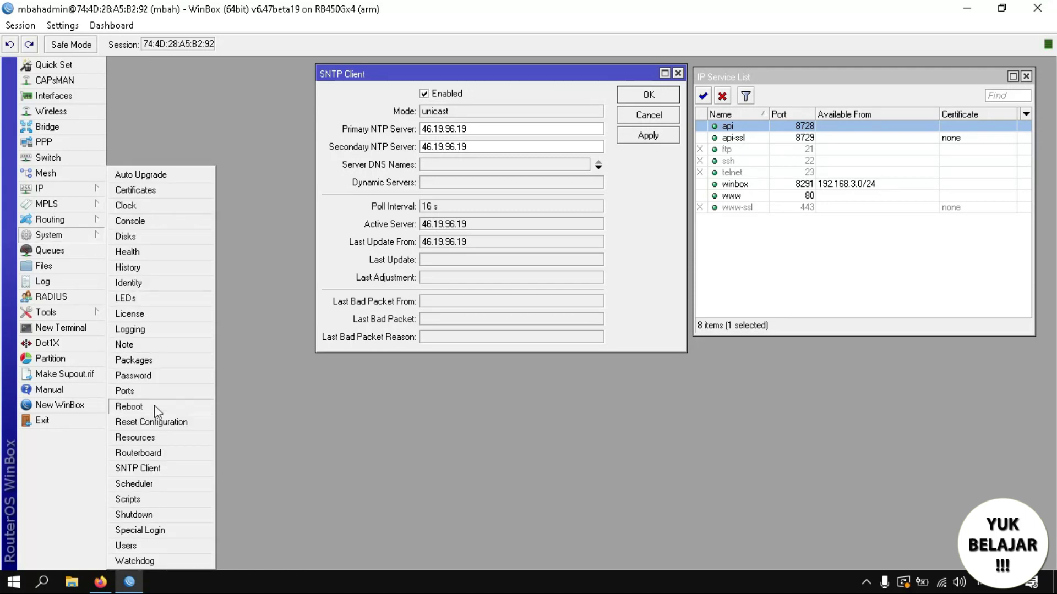
click(139, 208)
drag(273, 210, 197, 148)
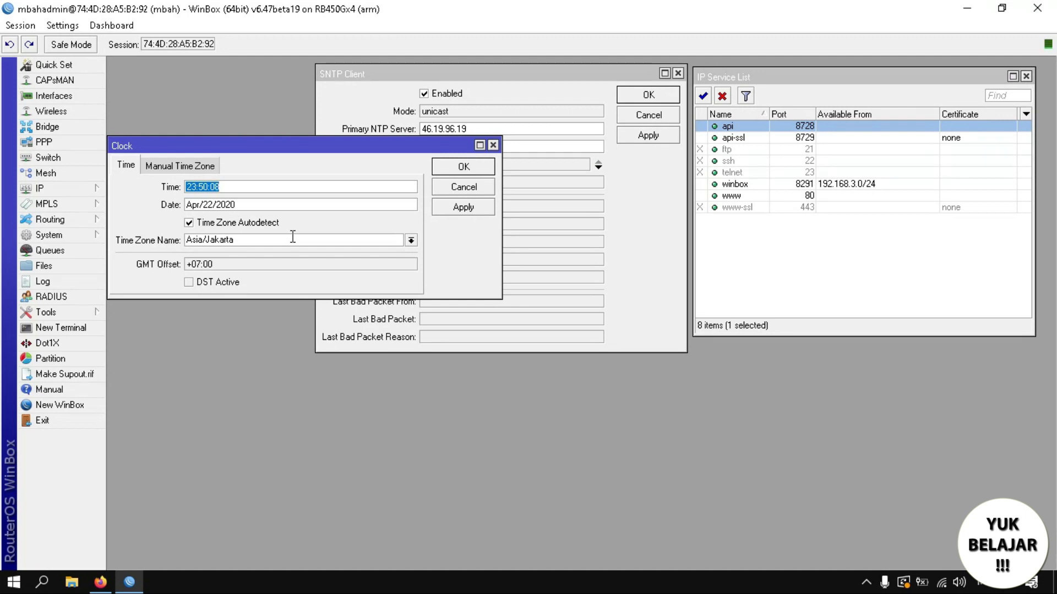
click(171, 167)
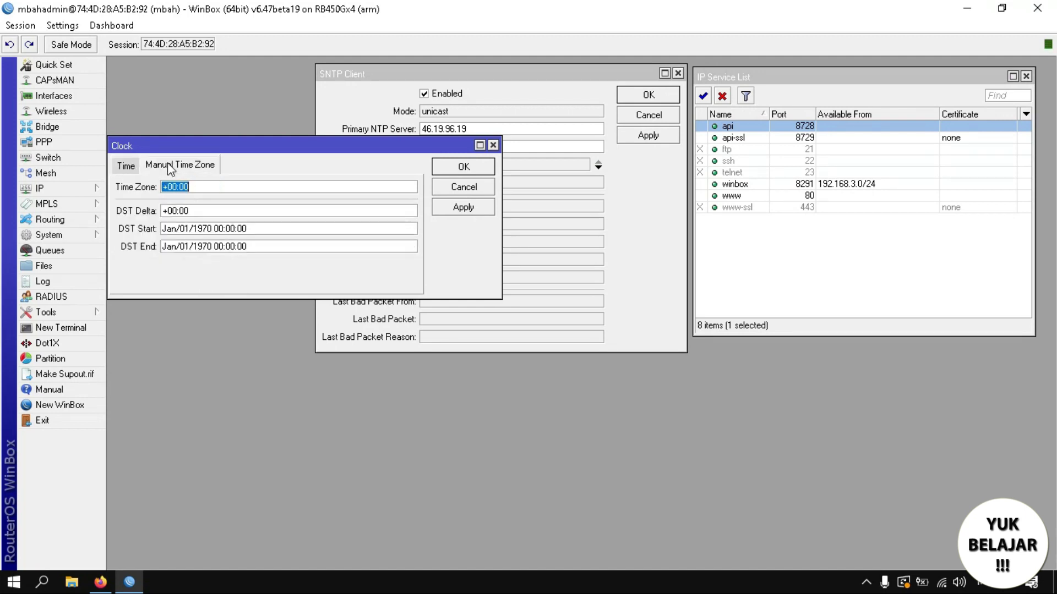
click(126, 165)
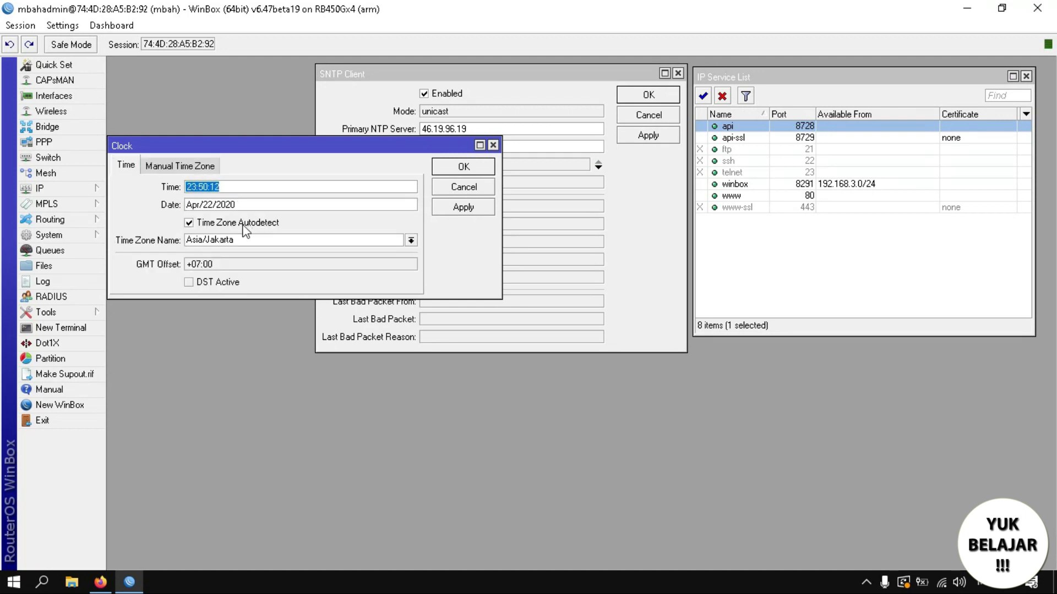
click(204, 224)
click(204, 223)
Keep the Asia/Jakarta time zone, apply and close the clock, then close SNTP Client.
click(262, 244)
click(413, 244)
click(414, 243)
click(412, 241)
click(412, 241)
click(411, 241)
click(412, 241)
click(464, 207)
click(464, 166)
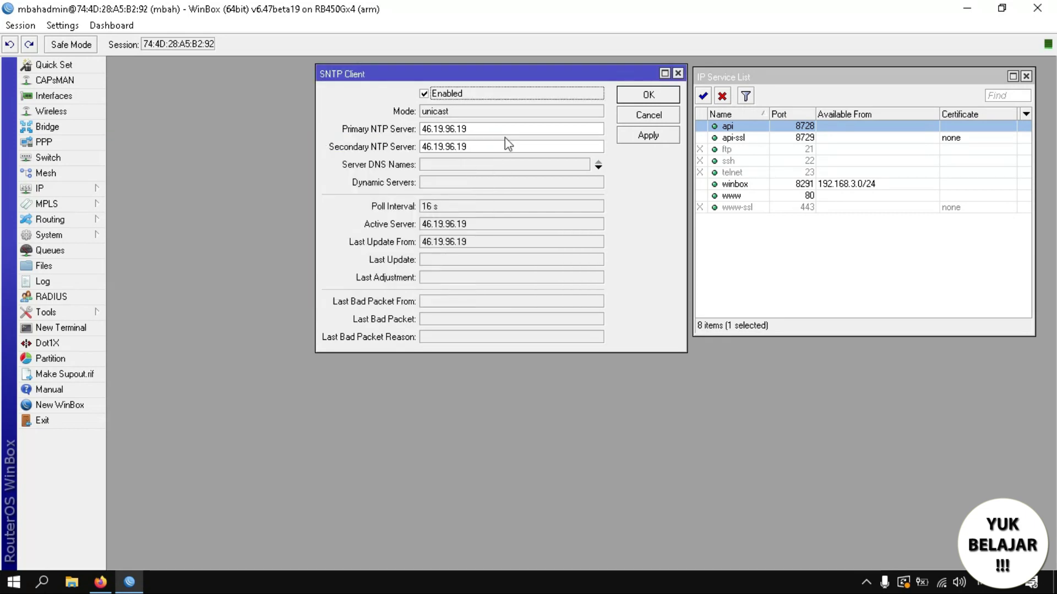
click(647, 97)
Close the IP Service List, reread the tutorial's MikroTik configuration steps in Firefox, and return to WinBox.
click(1026, 76)
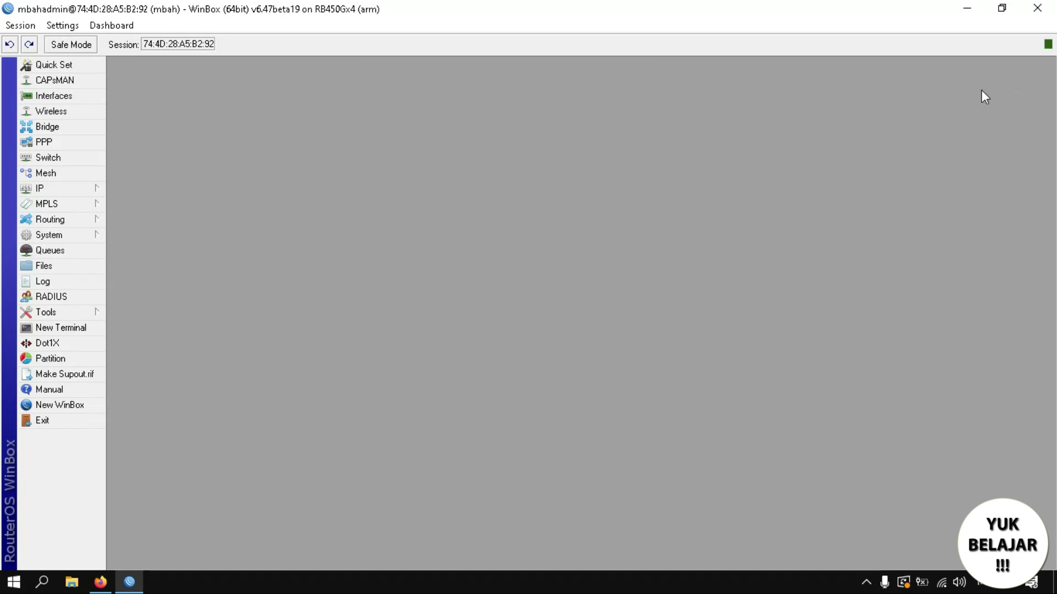
click(100, 583)
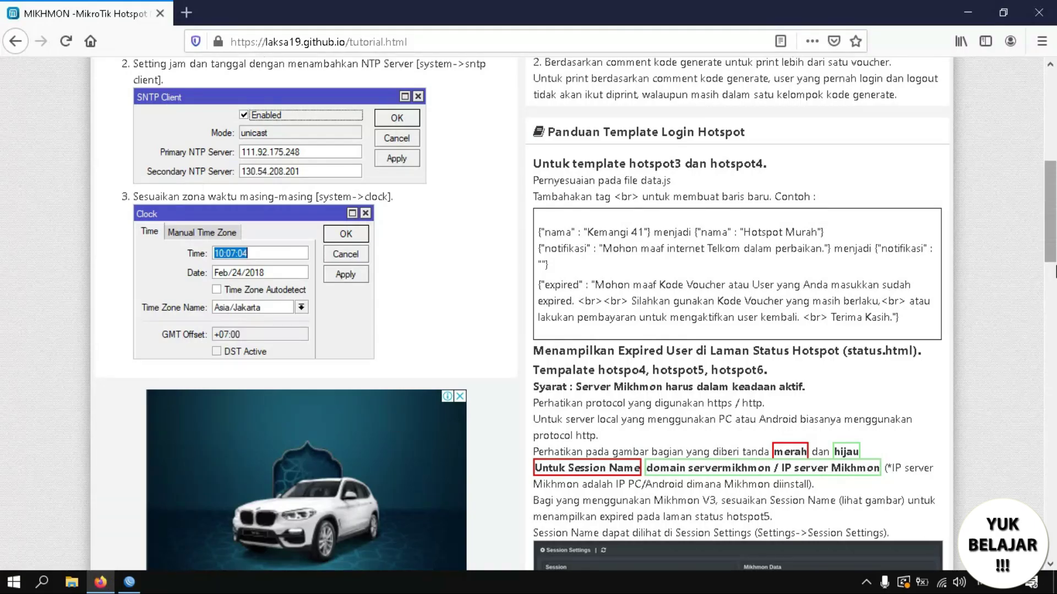
drag(1051, 212, 1055, 314)
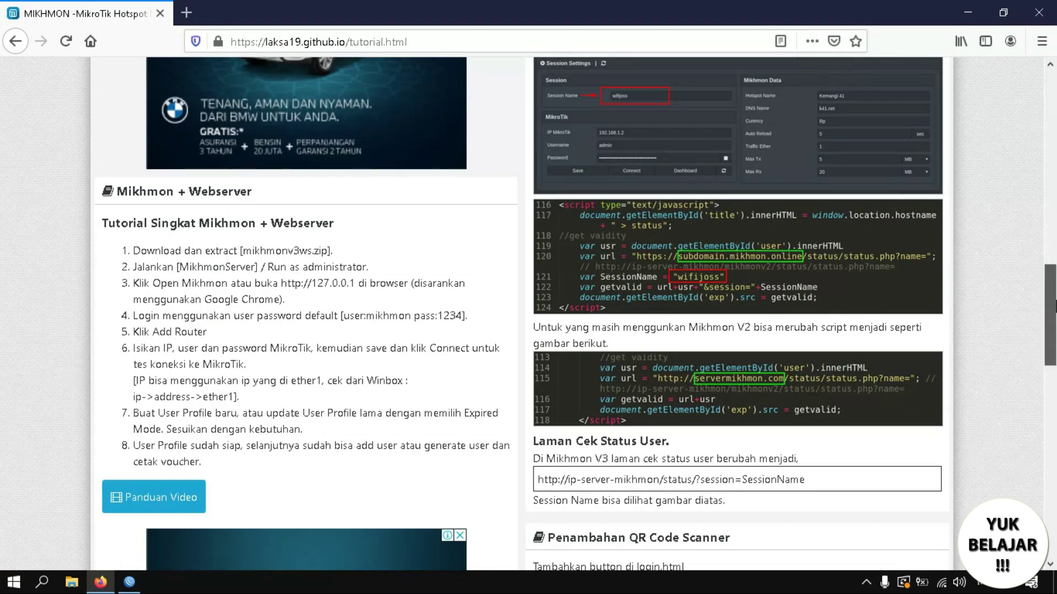
click(1051, 238)
scroll(1053, 188, up, 2)
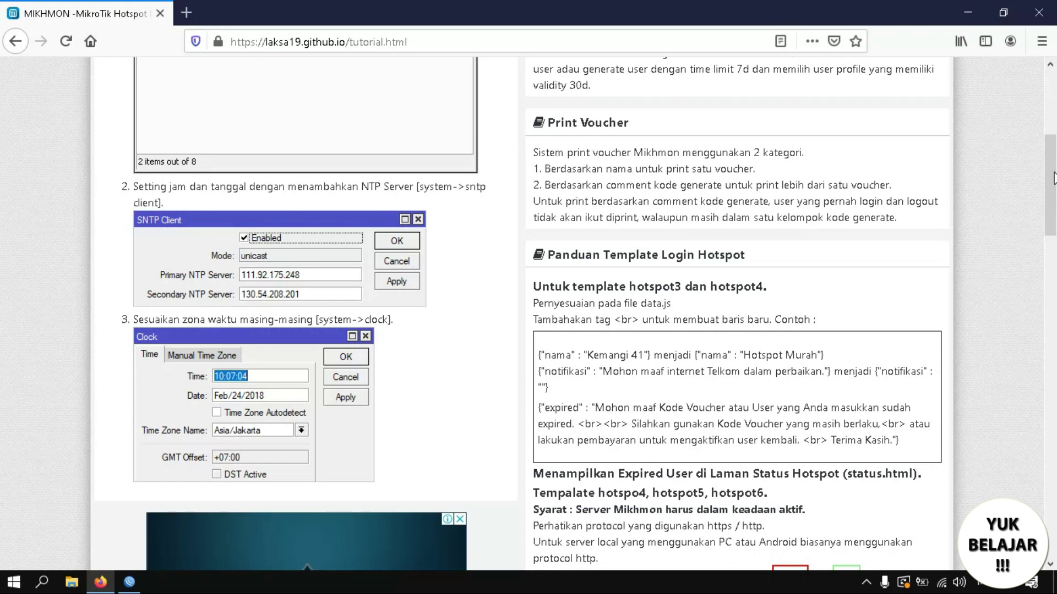
drag(1053, 179, 1053, 93)
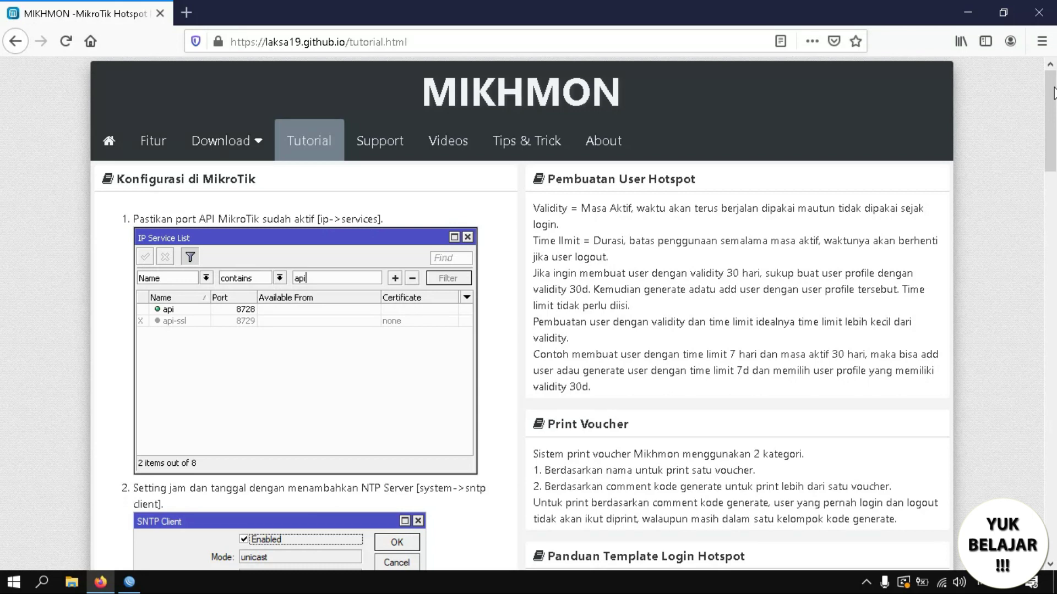
drag(1053, 92, 1052, 60)
mouse_move(101, 581)
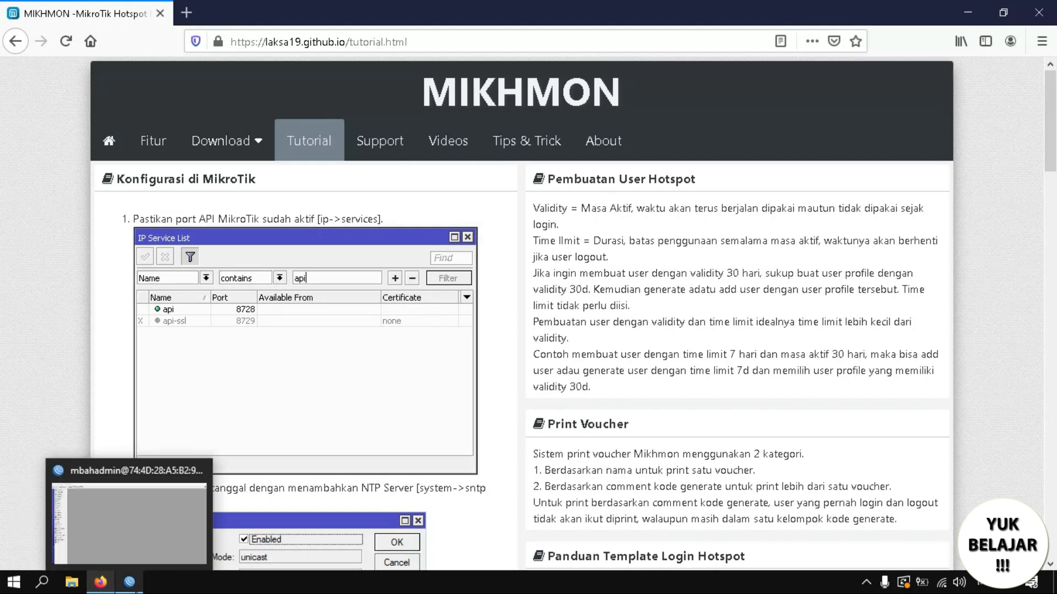
click(129, 582)
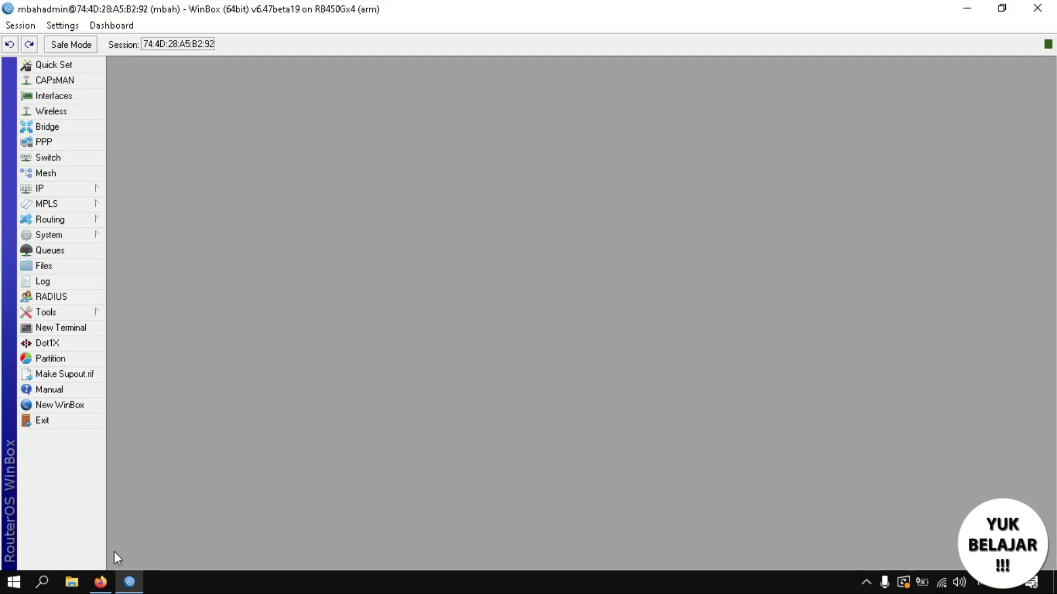
Launch the Mikhmon Server application from the MIKHMONv3ws folder on the desktop.
mouse_move(106, 584)
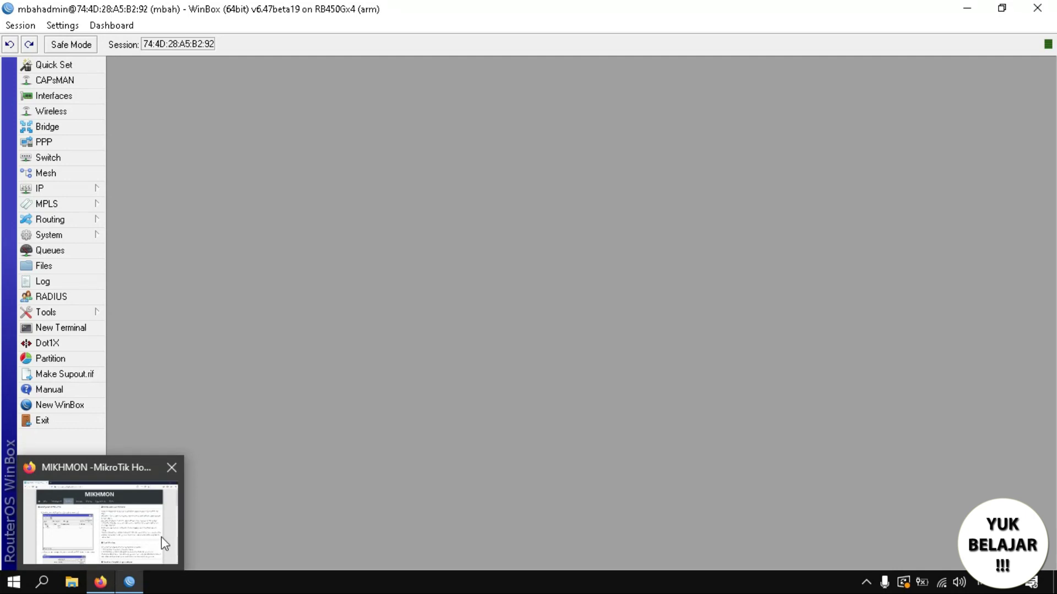
key(super+d)
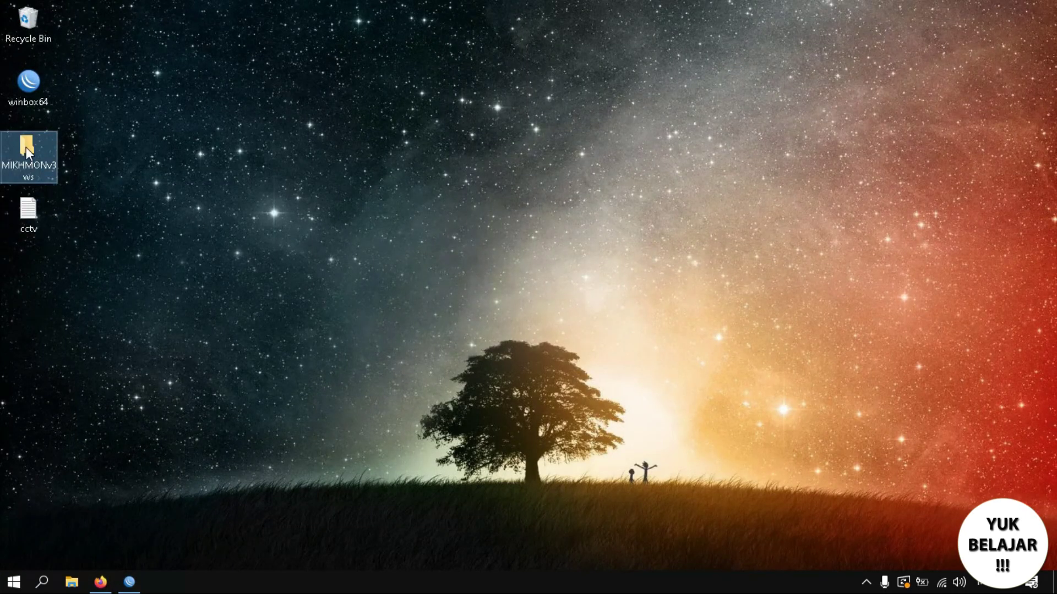
double_click(25, 150)
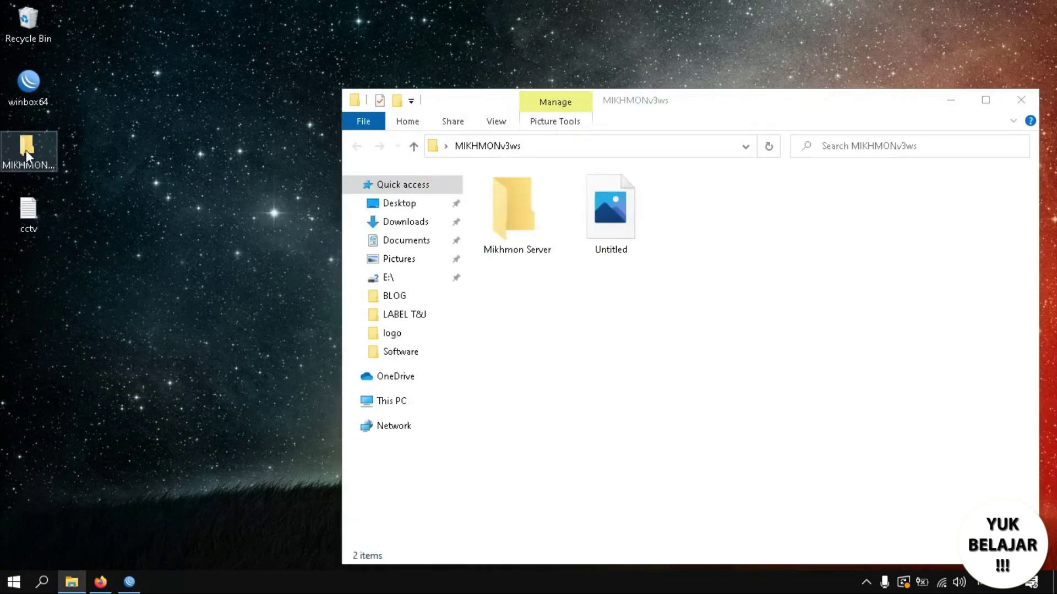
click(520, 214)
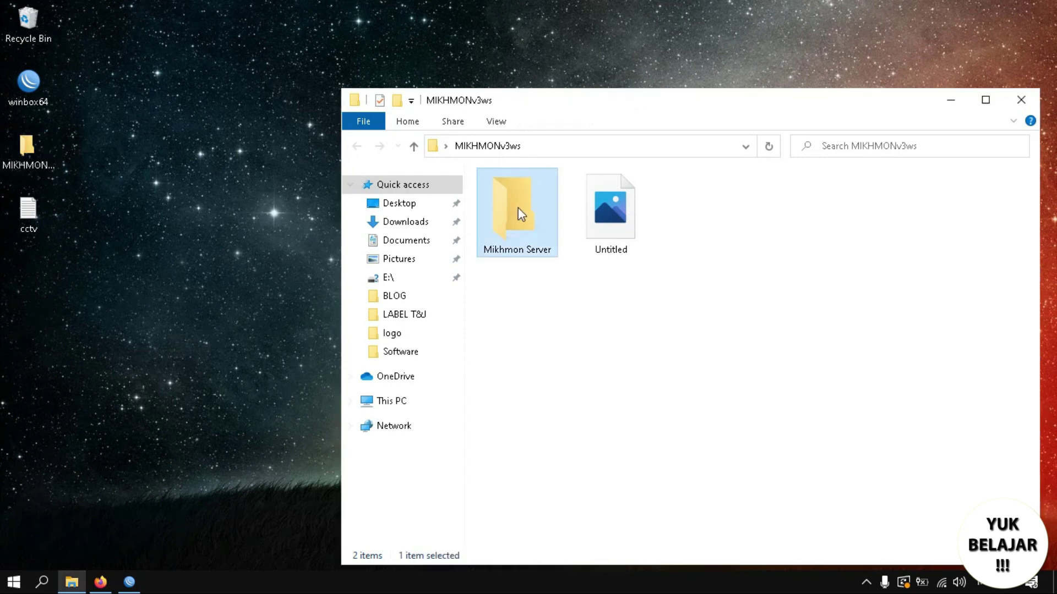
double_click(520, 214)
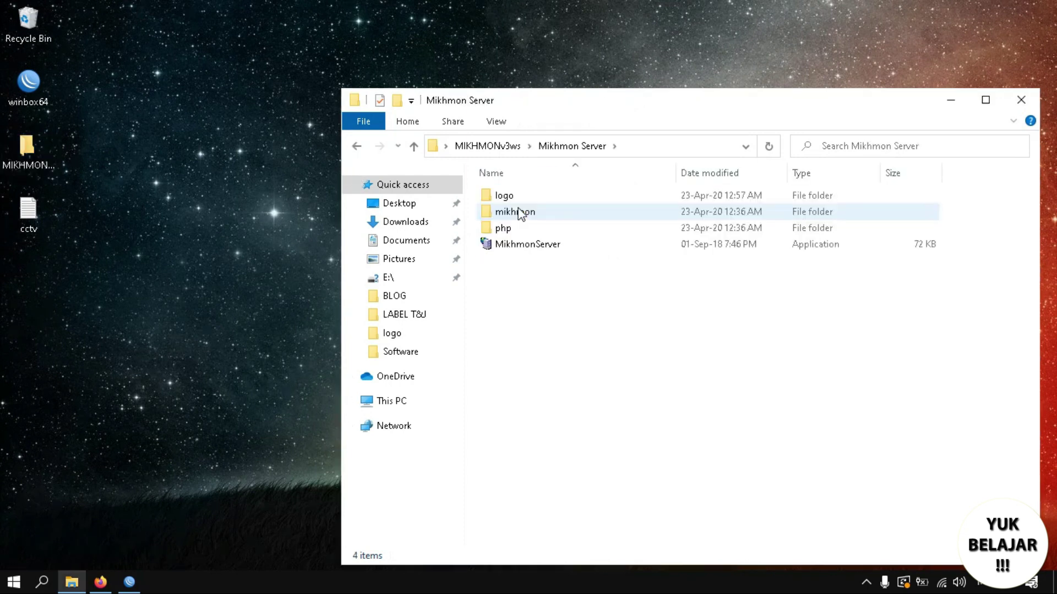
double_click(511, 245)
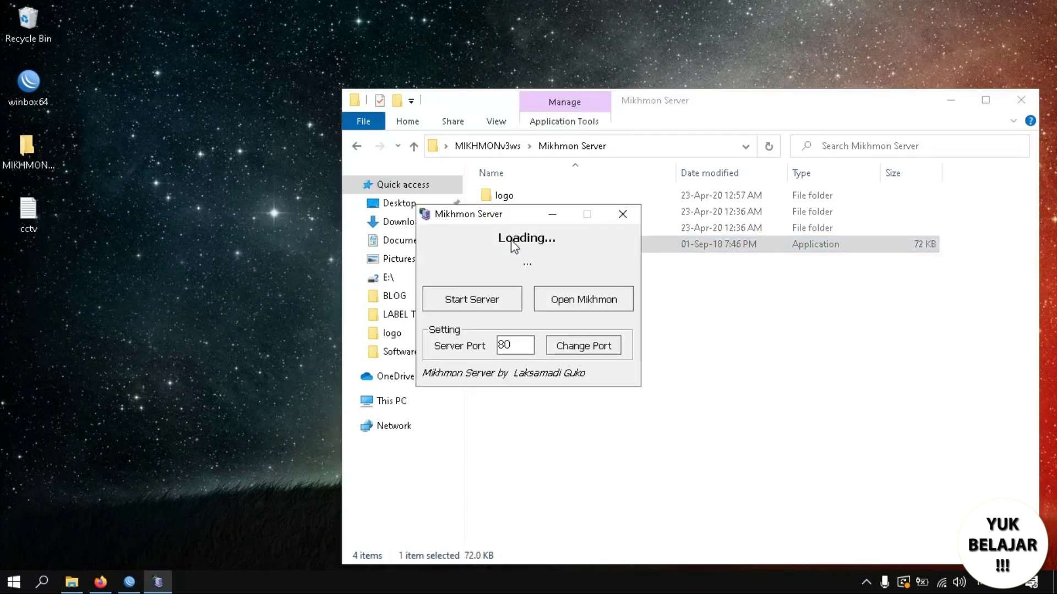
Restart the server on port 80 until it is online, then open Mikhmon in the browser.
click(478, 298)
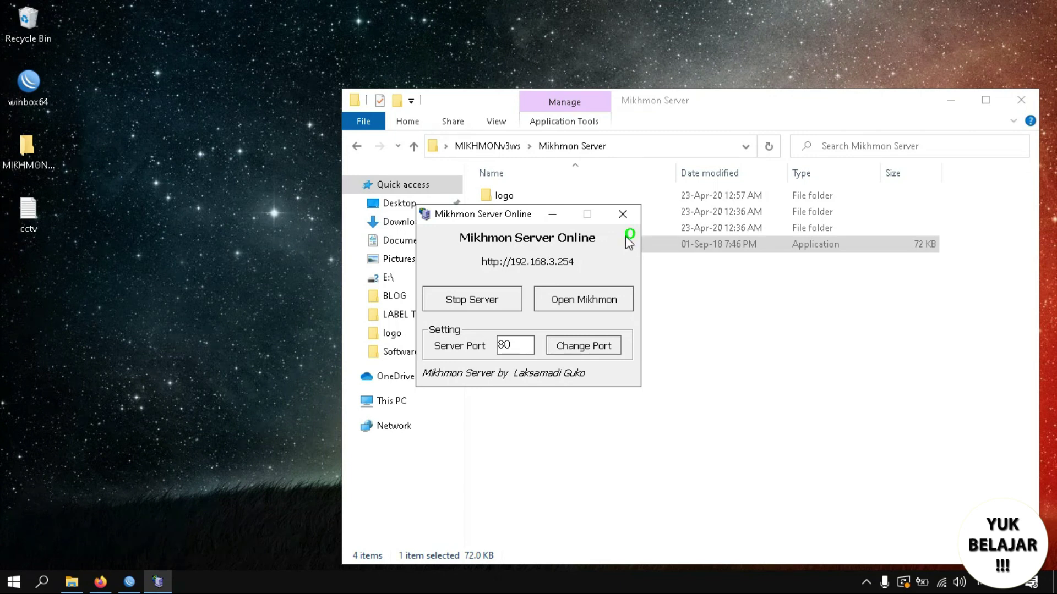
click(483, 309)
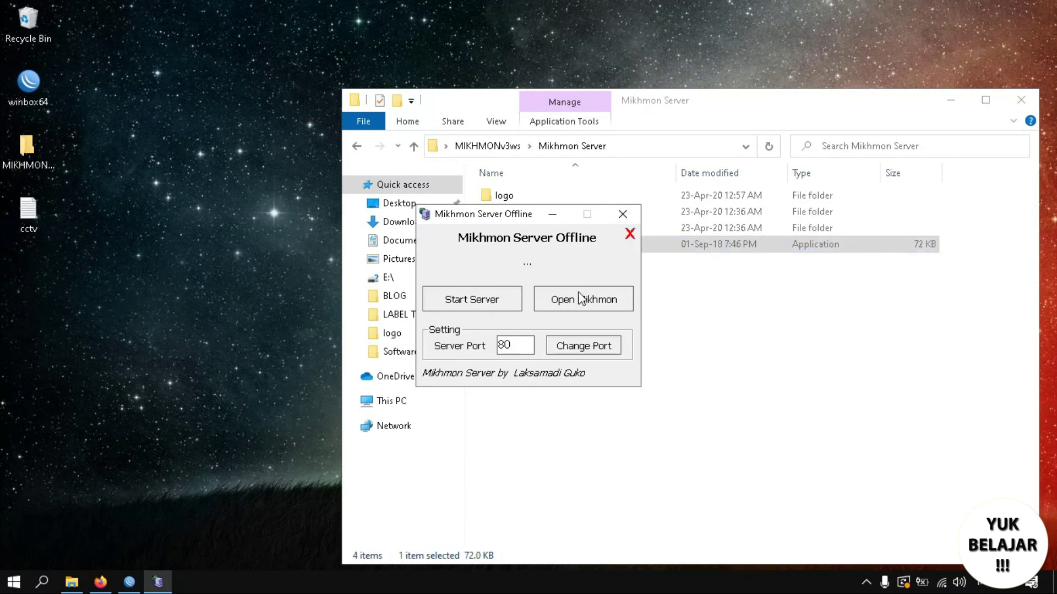
drag(515, 346, 483, 347)
click(517, 341)
click(469, 302)
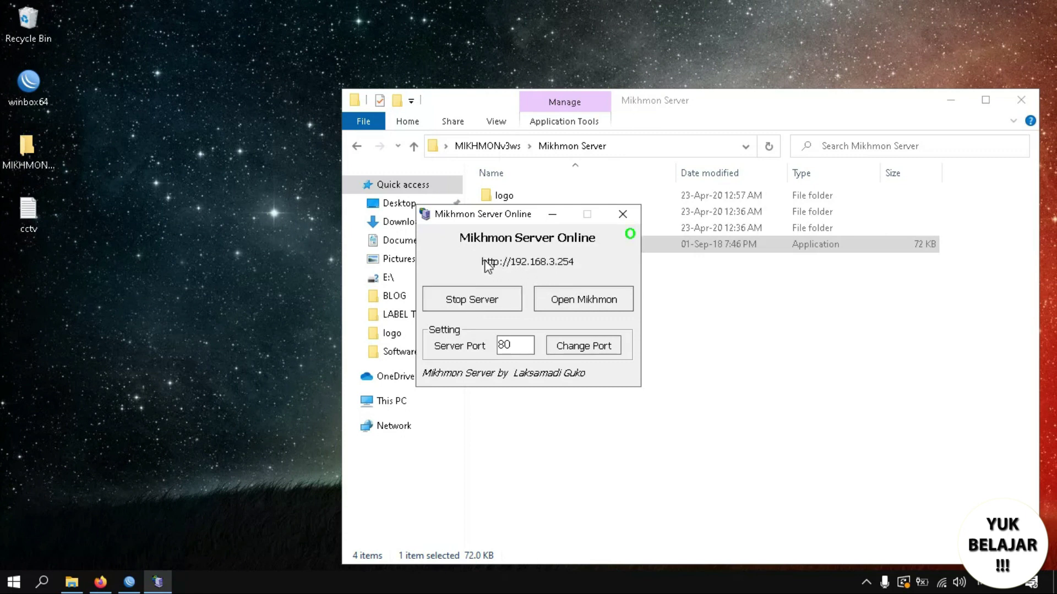
click(574, 304)
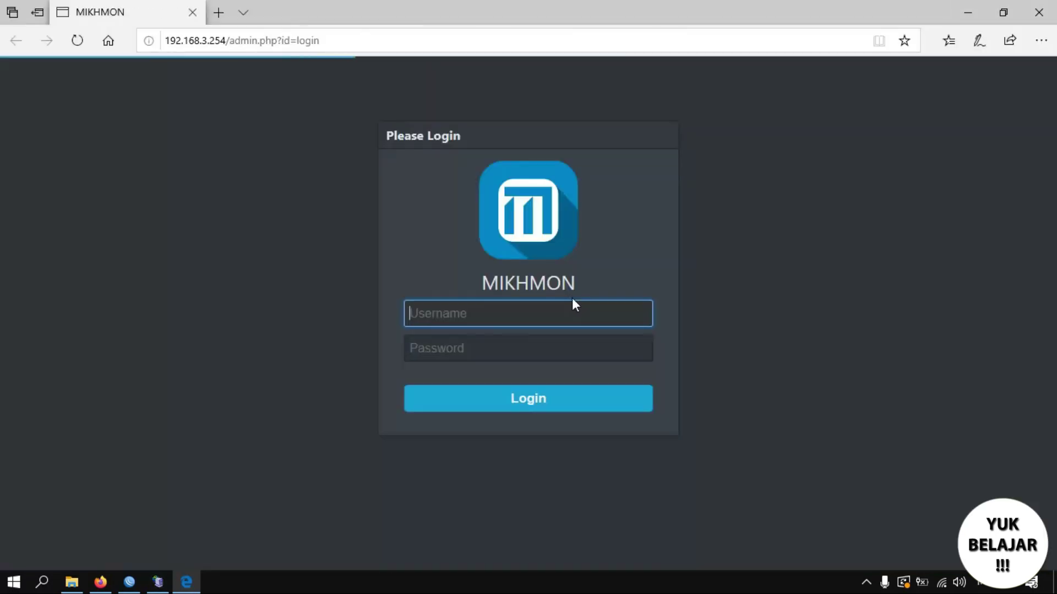
Move the admin login address 192.168.3.254/admin.php?id=login from Edge to a new Firefox tab.
click(334, 43)
key(ctrl+c)
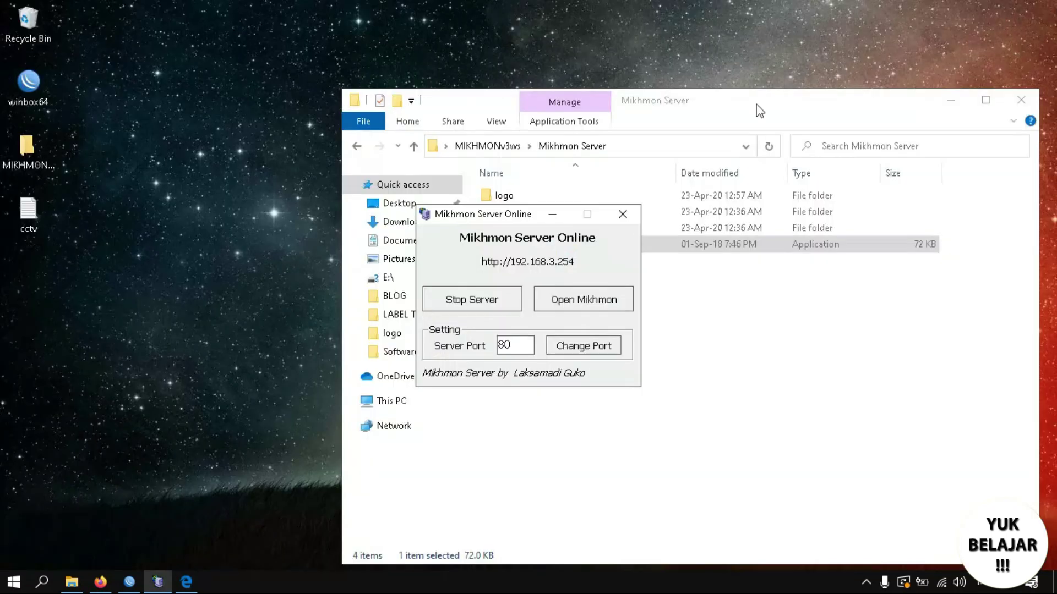
click(1039, 12)
click(100, 582)
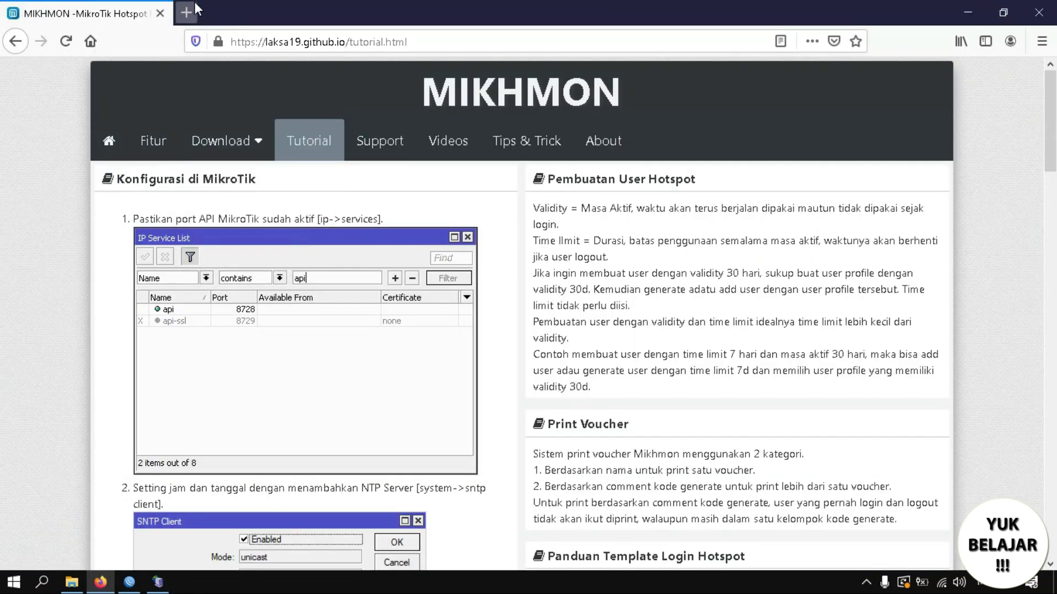
click(190, 7)
key(ctrl+v)
key(Return)
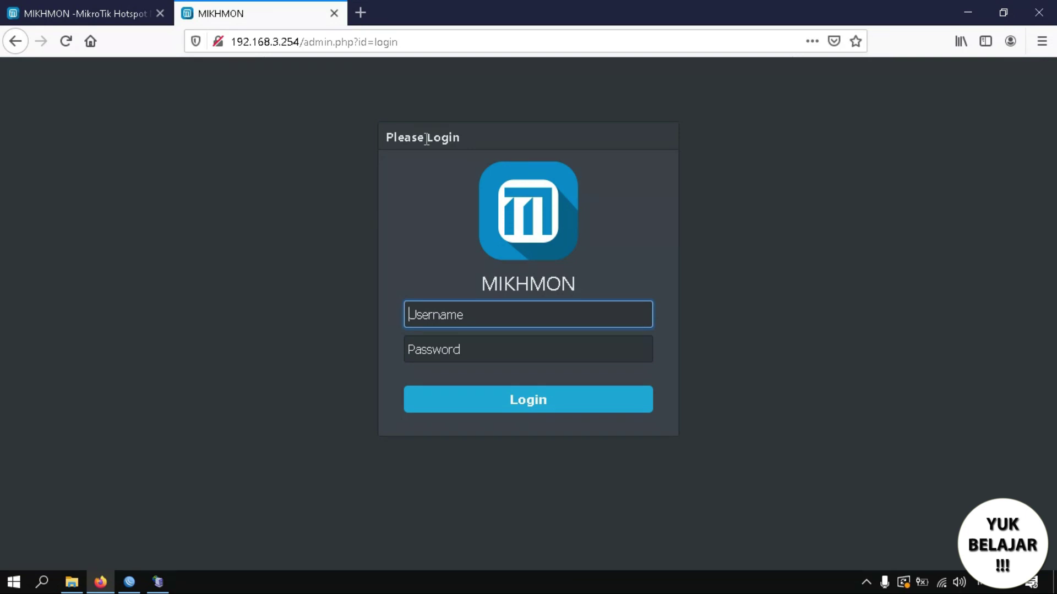
Sign in with the admin username and password, declining to save the login.
text(mikhmon)
key(Tab)
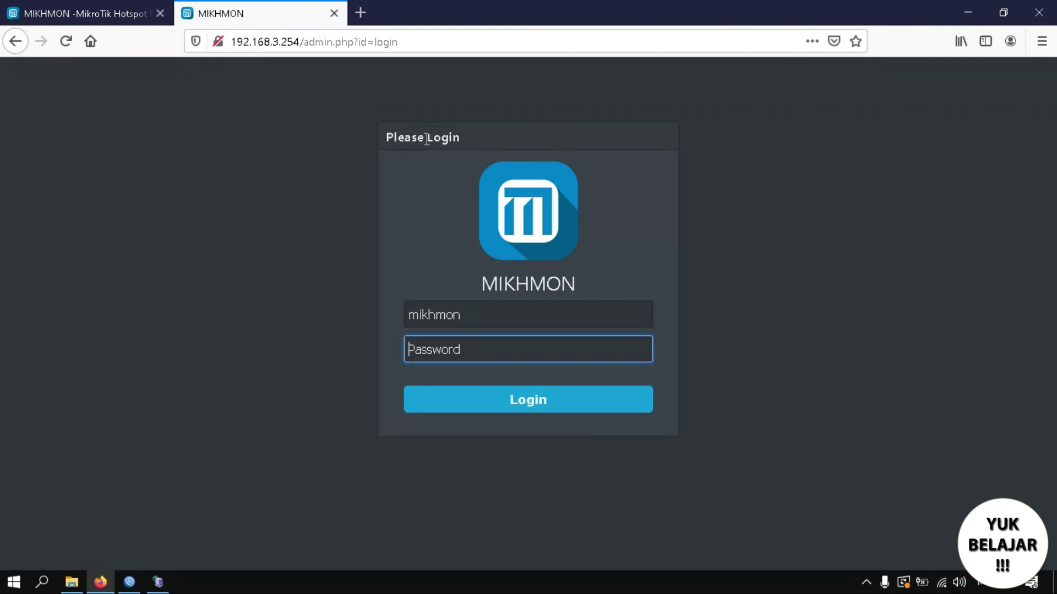
text(123)
key(BackSpace)
text(34)
key(Return)
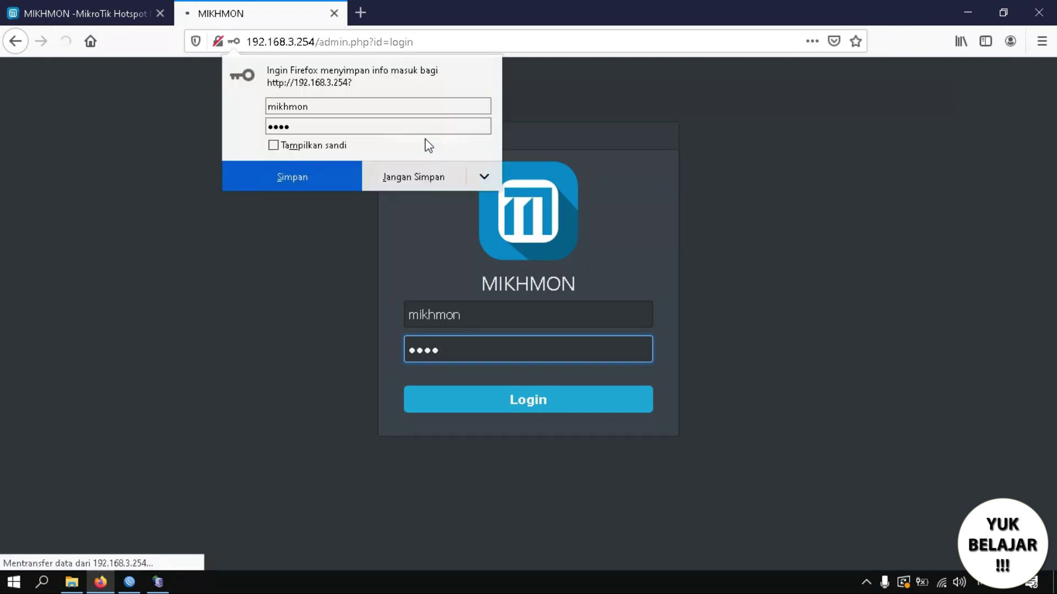
click(421, 178)
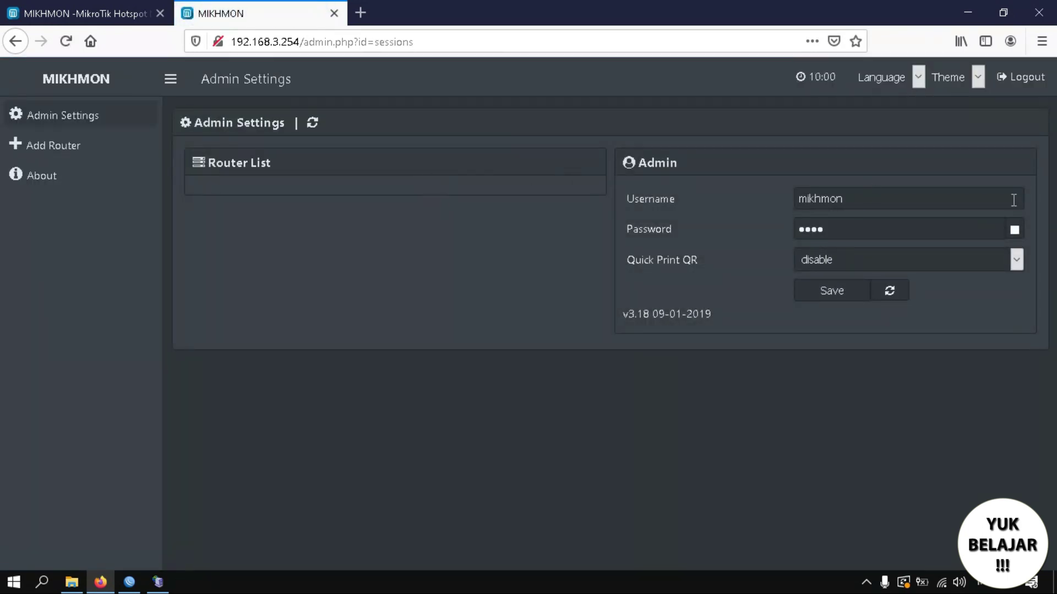
Reveal and review the admin credentials, then add router session new-1686.
click(1013, 230)
click(848, 202)
drag(849, 204, 746, 186)
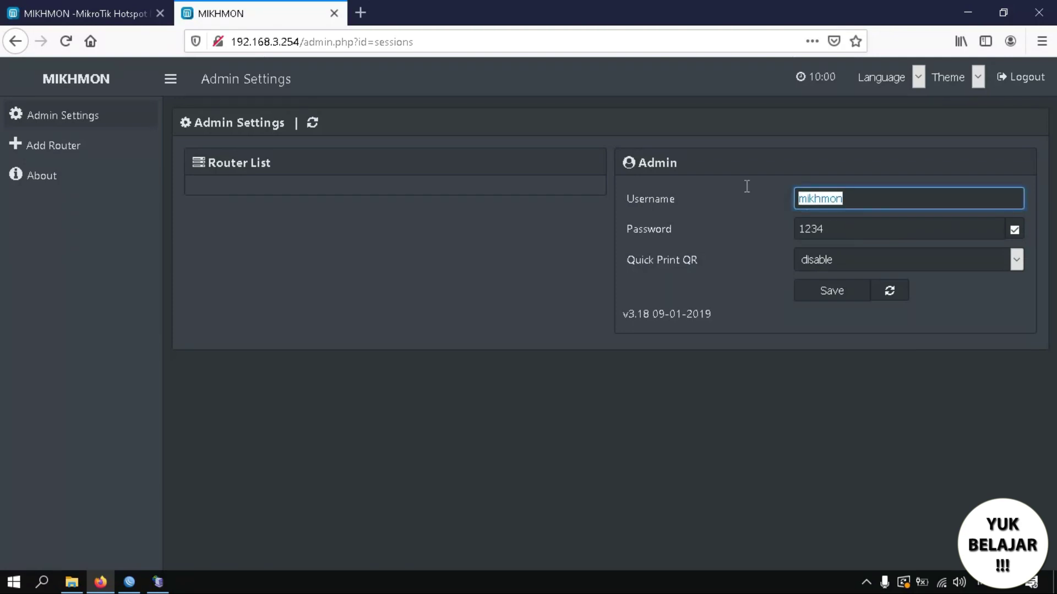
drag(831, 230, 759, 227)
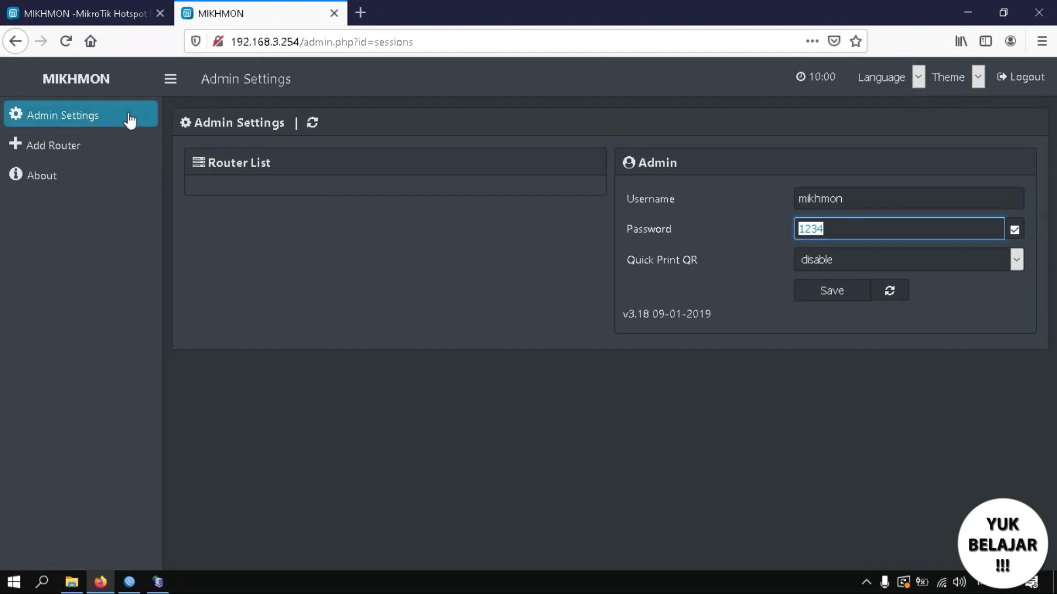
click(318, 267)
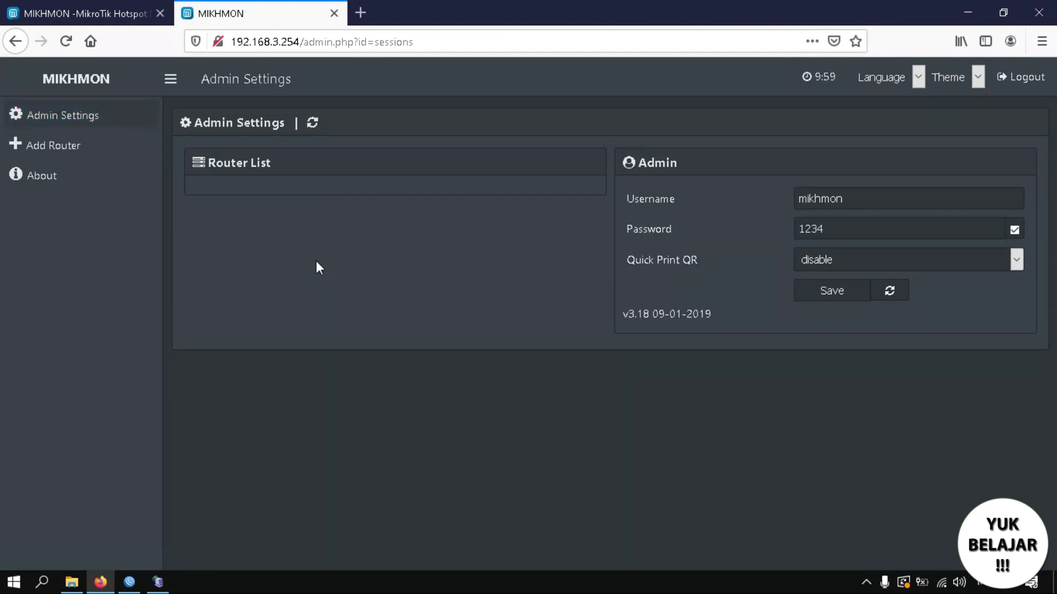
click(78, 154)
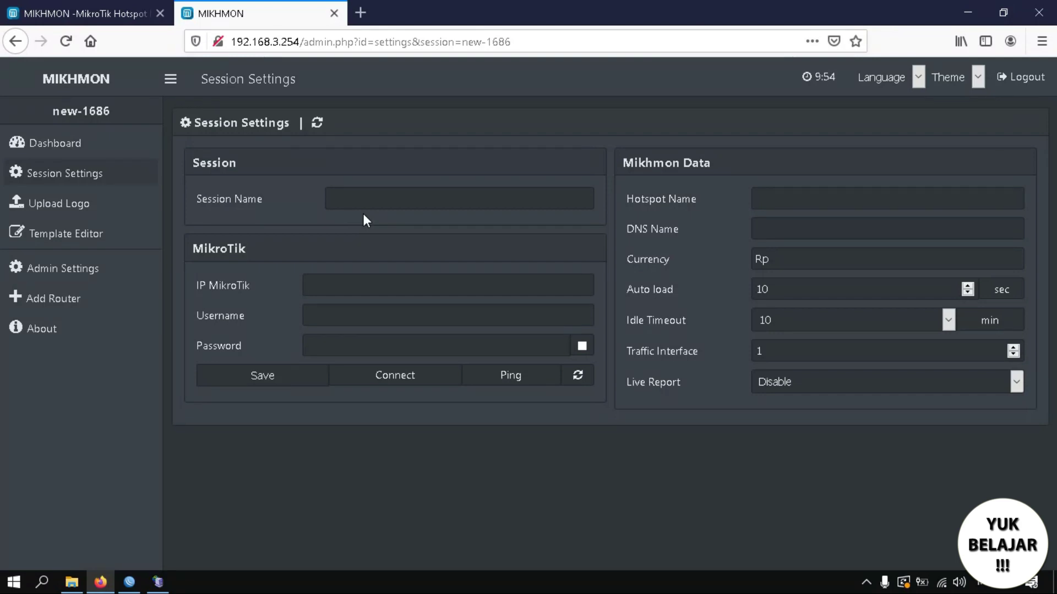
Enter 'warungmbah' as the session name and bring WinBox forward.
click(381, 203)
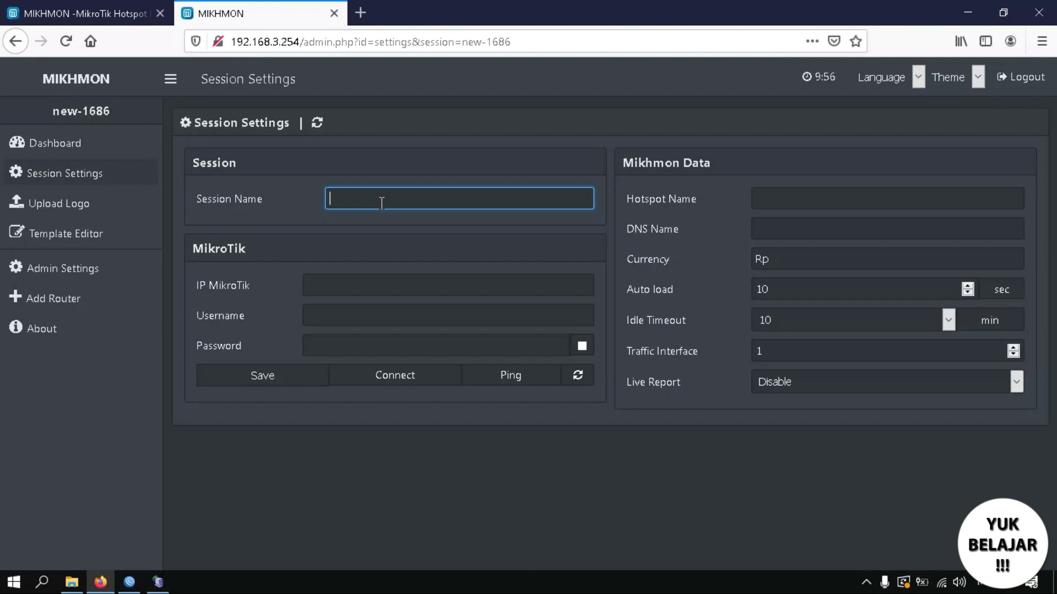
text(warungmbah)
click(355, 281)
click(135, 585)
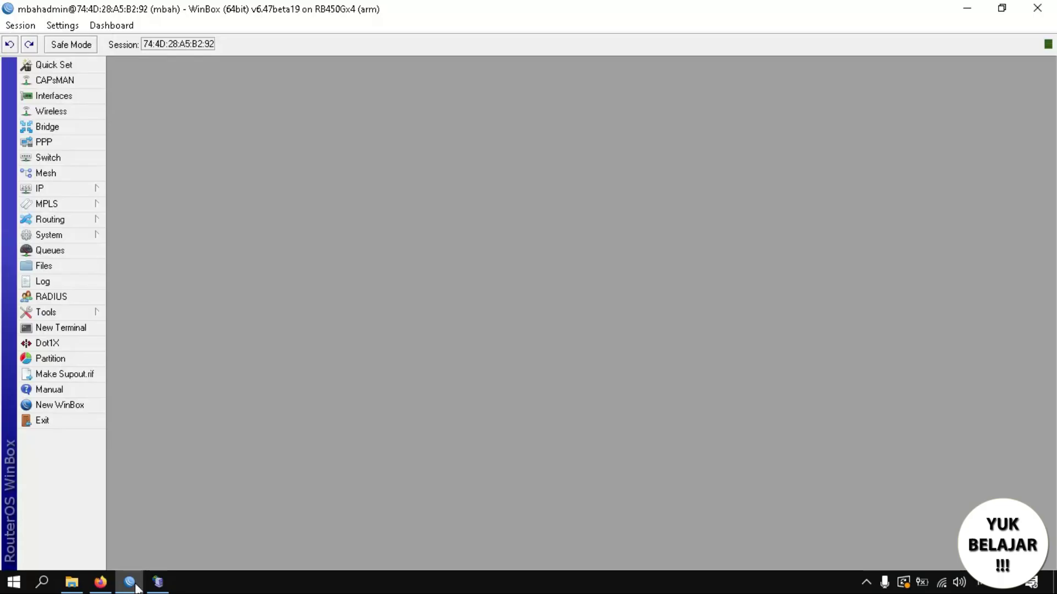
Copy hotspot address 192.168.3.1 from profile hsprof1 into Mikhmon's IP MikroTik field.
click(77, 189)
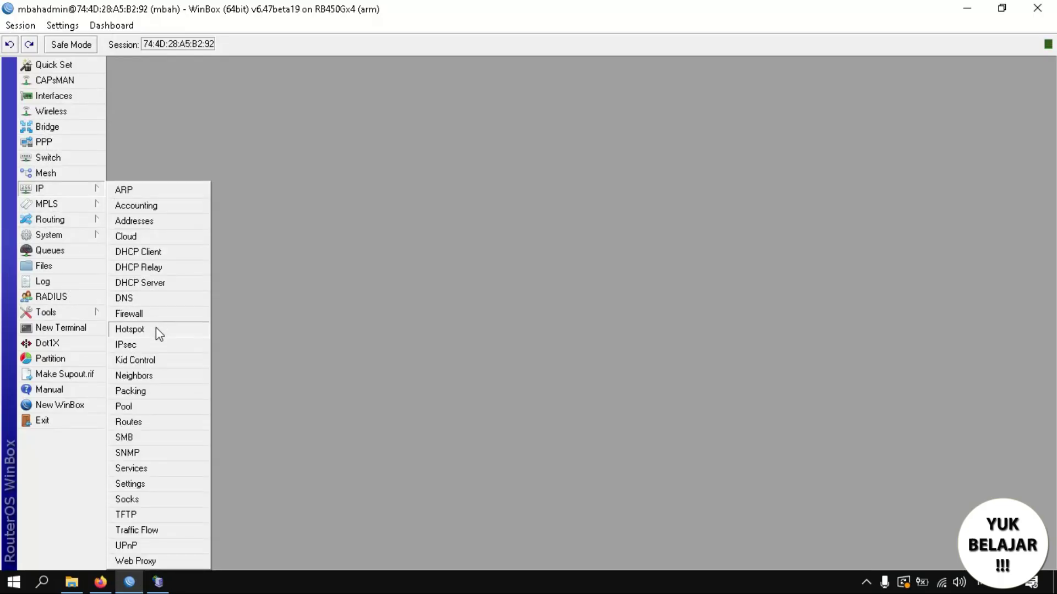
click(156, 328)
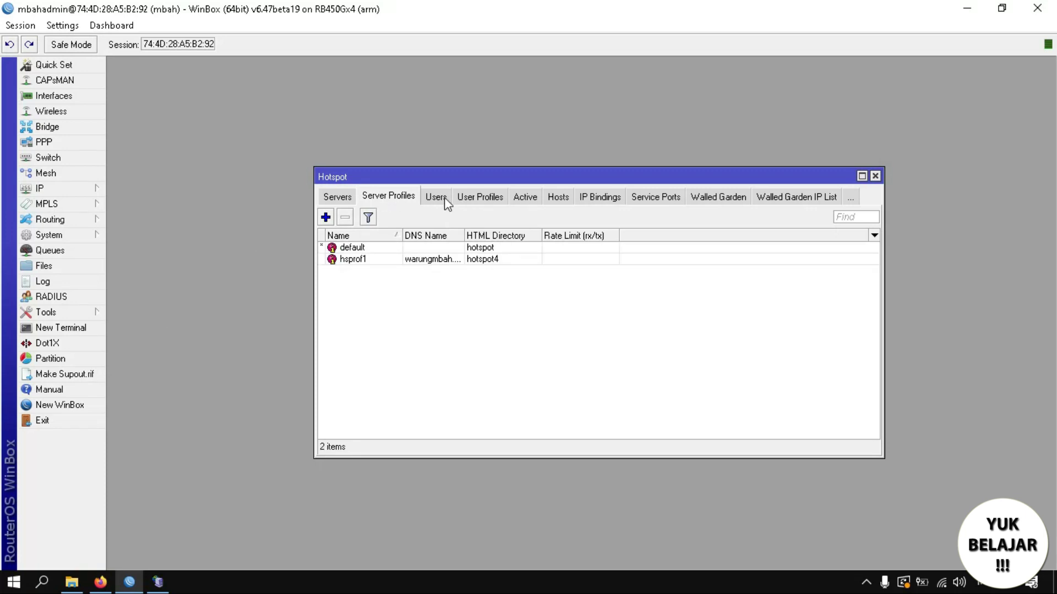
double_click(371, 260)
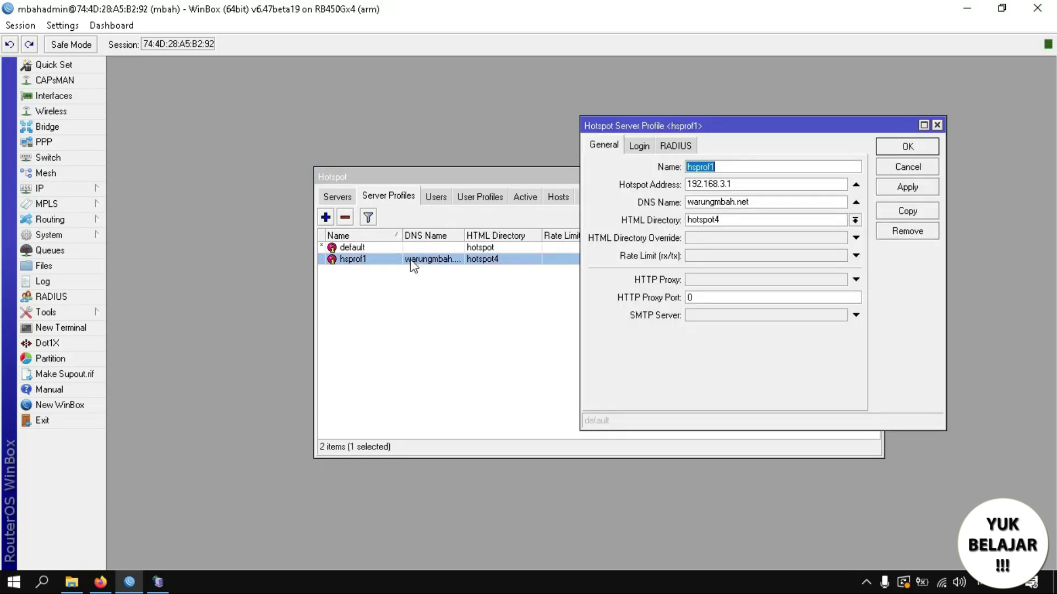
double_click(740, 185)
key(ctrl+c)
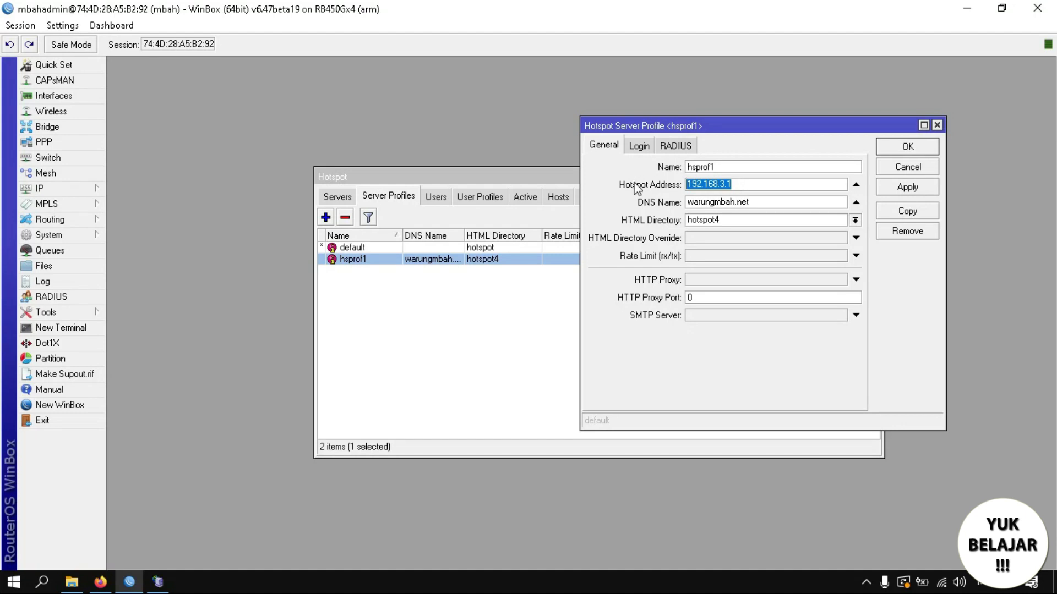
click(101, 582)
key(ctrl+v)
click(335, 317)
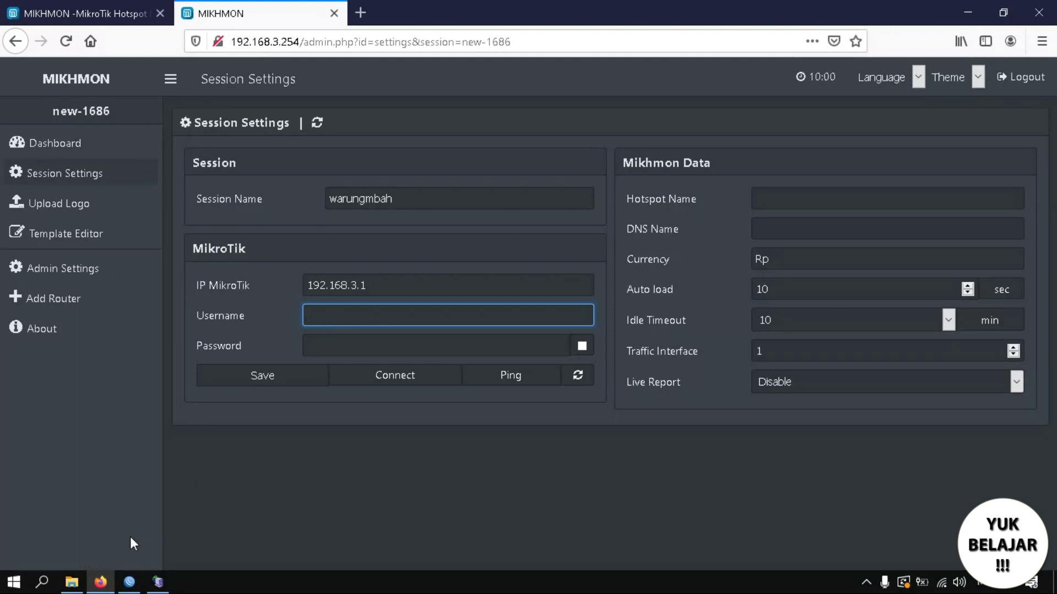
Close WinBox's hsprof1 profile and Hotspot windows.
click(128, 582)
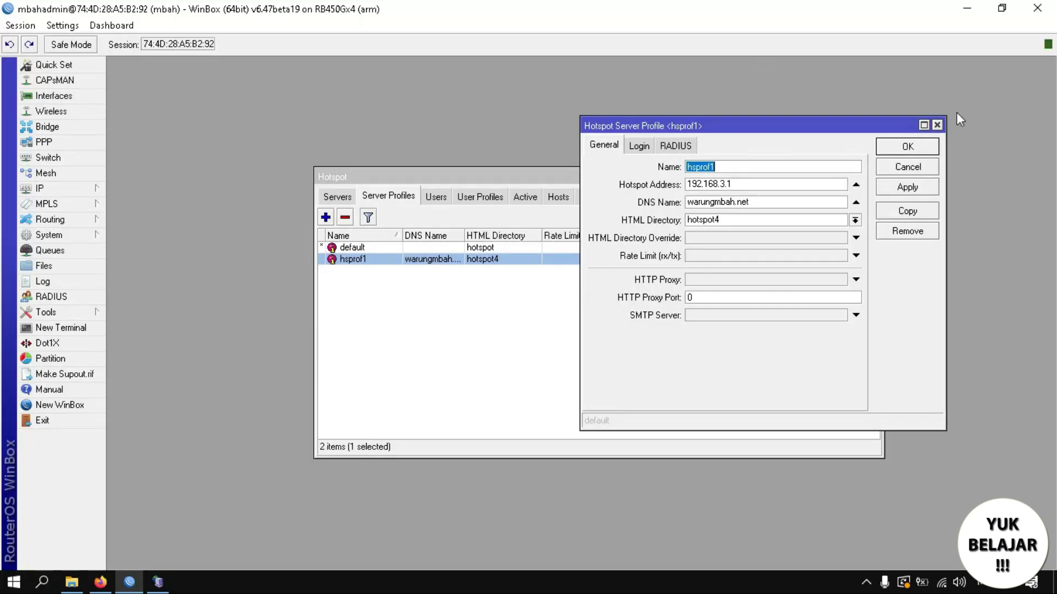
click(937, 125)
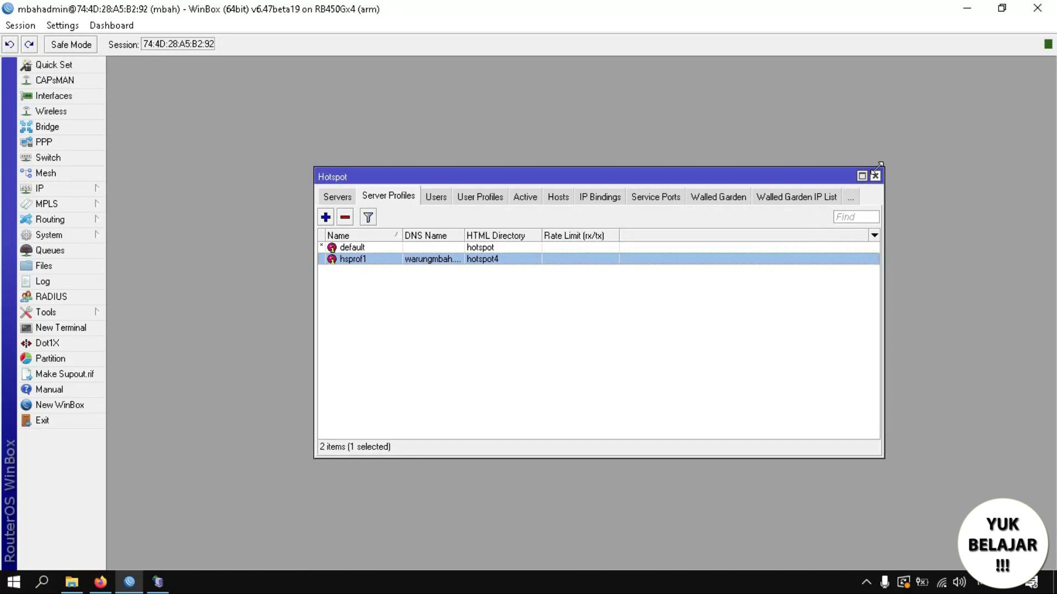
click(879, 176)
click(20, 25)
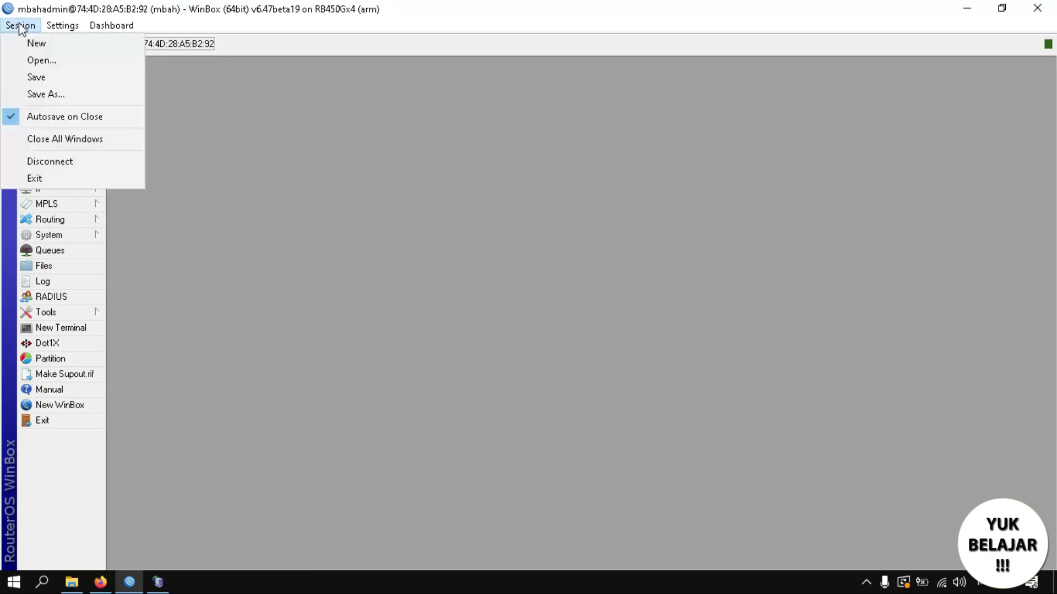
Disconnect WinBox and copy its router login name into Mikhmon's username field.
click(87, 160)
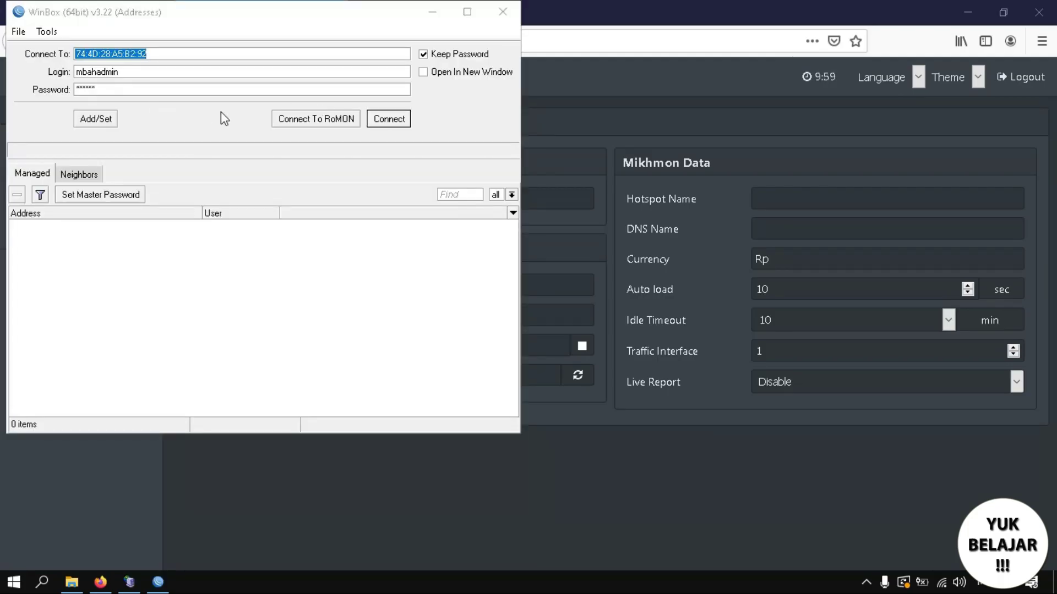
drag(130, 72, 61, 77)
key(ctrl+c)
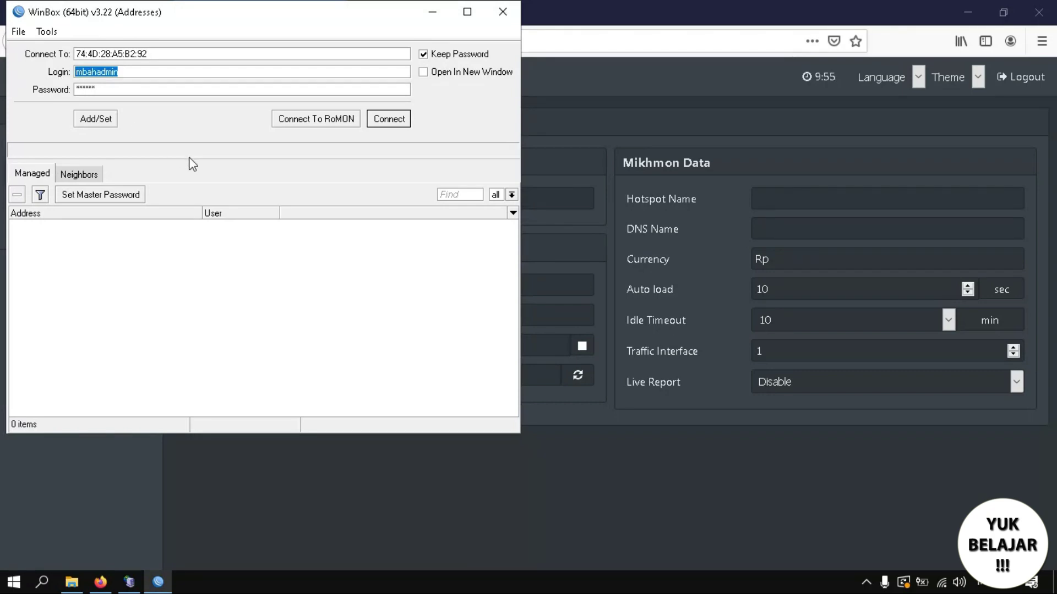
click(100, 581)
click(348, 319)
key(ctrl+v)
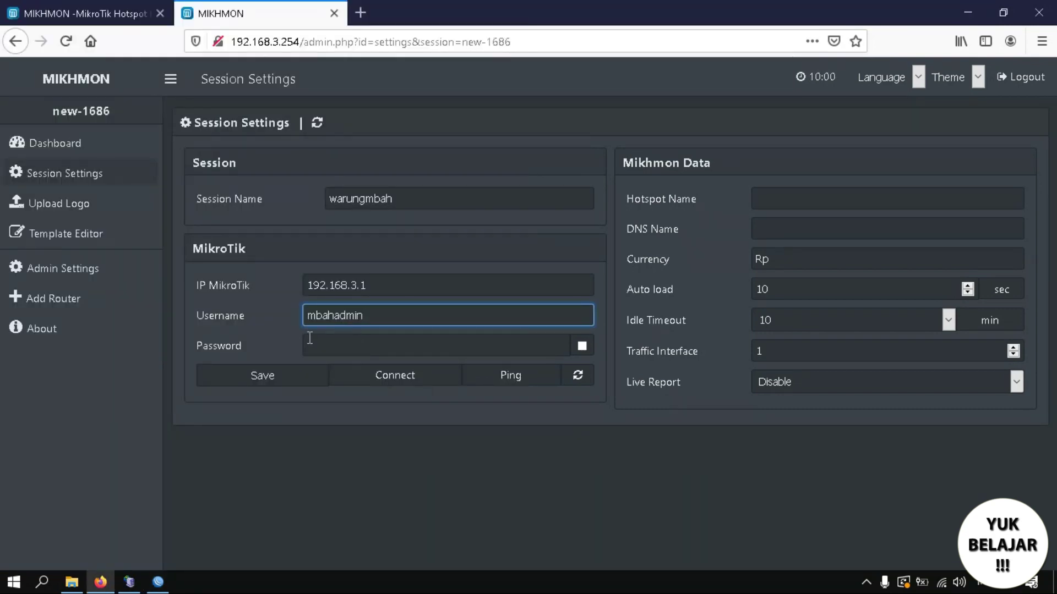
Check WinBox's saved login and enter the router password in Mikhmon's Password field.
click(311, 344)
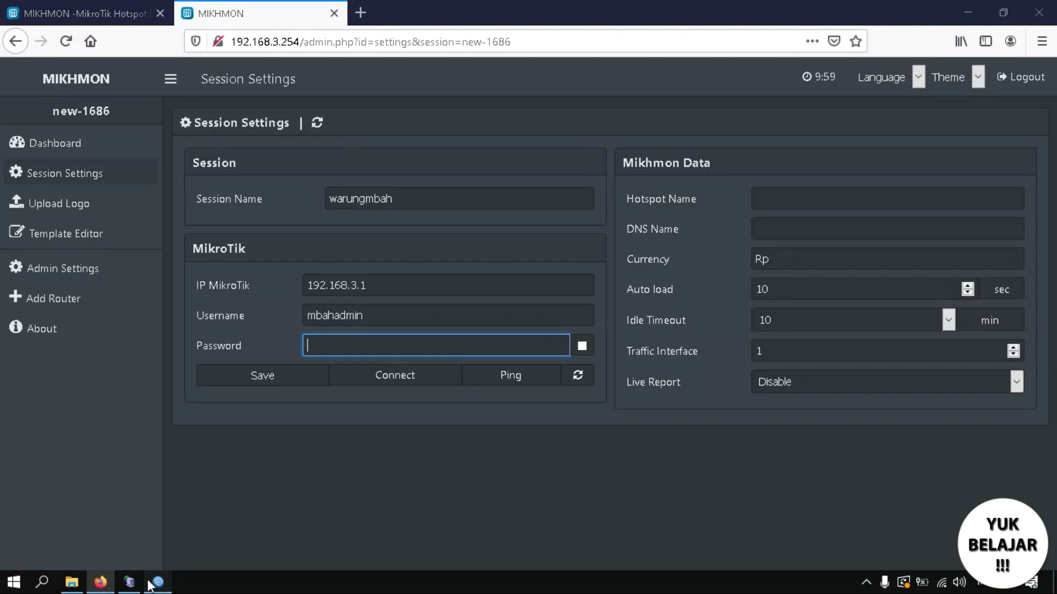
click(158, 582)
click(109, 89)
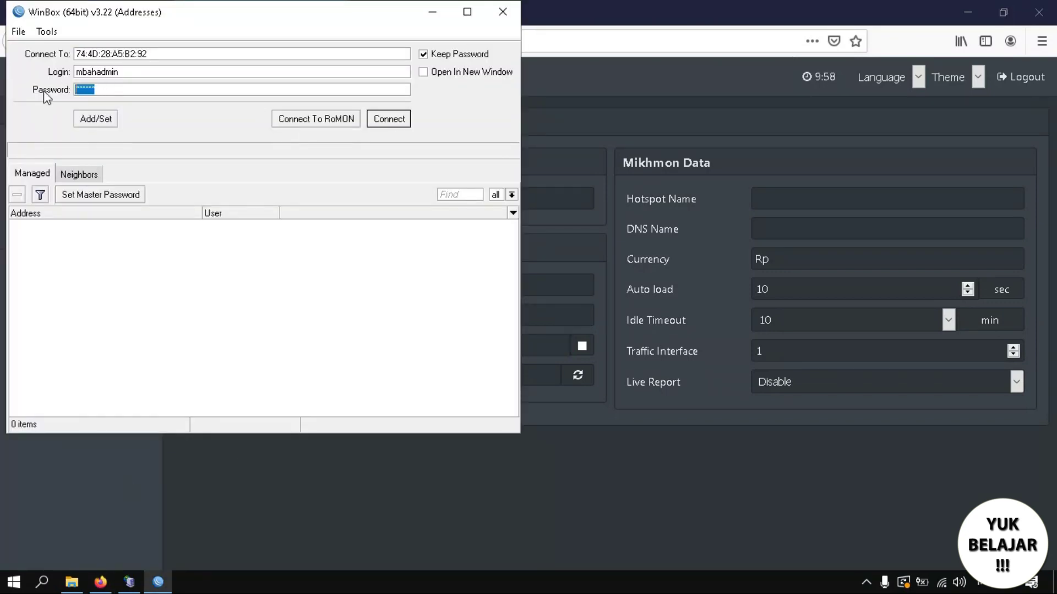
click(359, 461)
click(353, 354)
text(admin)
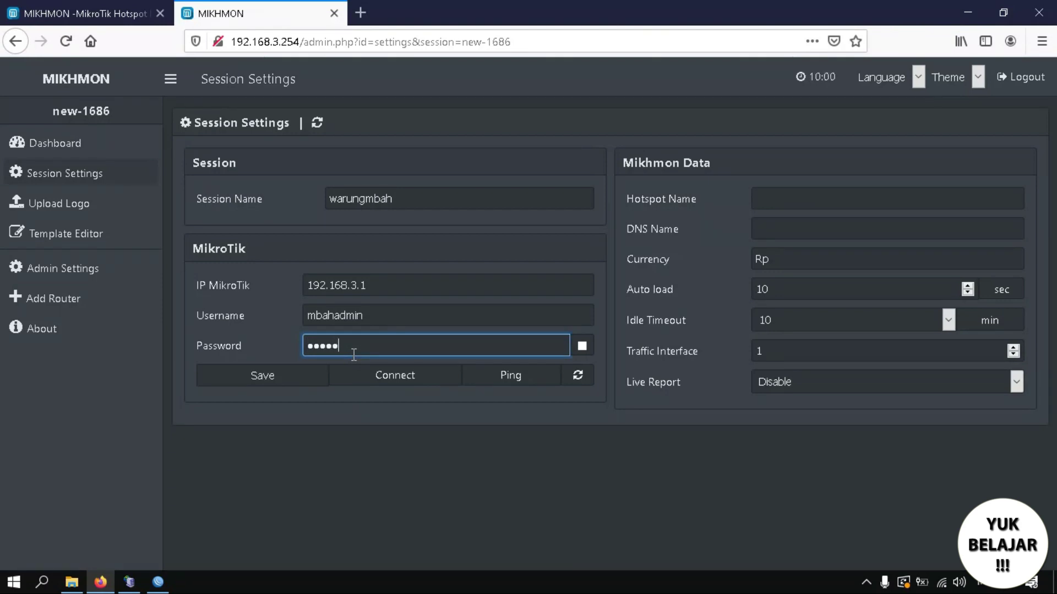
Name the hotspot 'warung mbah' and reconnect WinBox to the RB450Gx4 router.
click(826, 200)
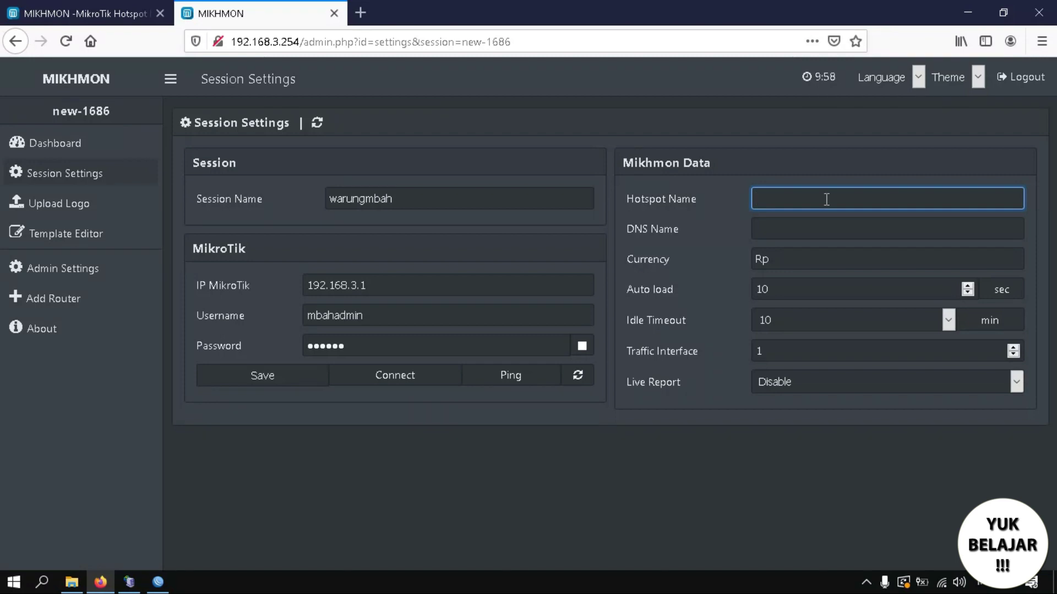
text(warung mbah)
click(820, 226)
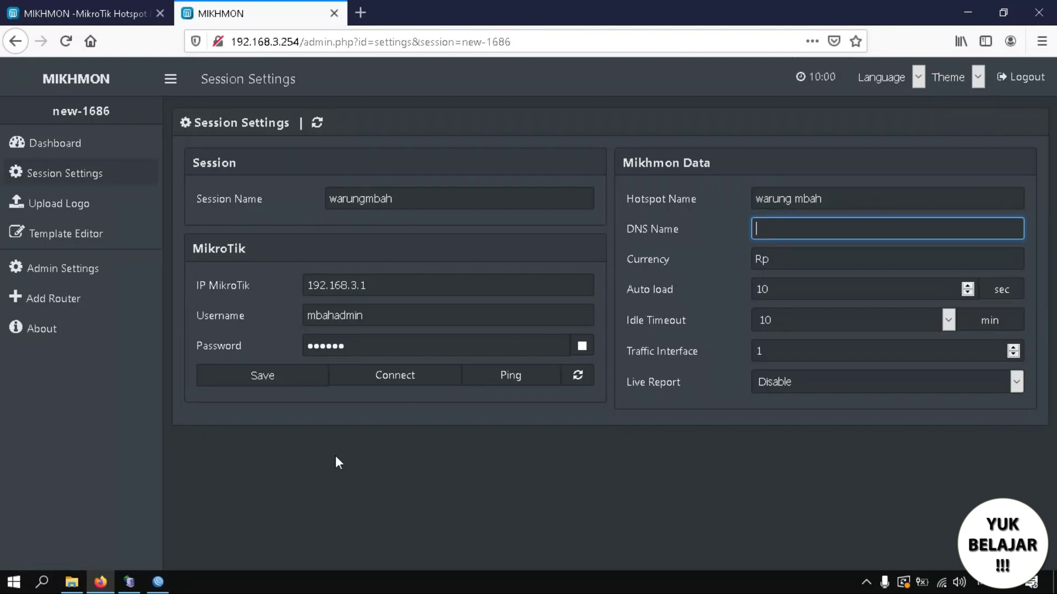
click(158, 585)
click(386, 120)
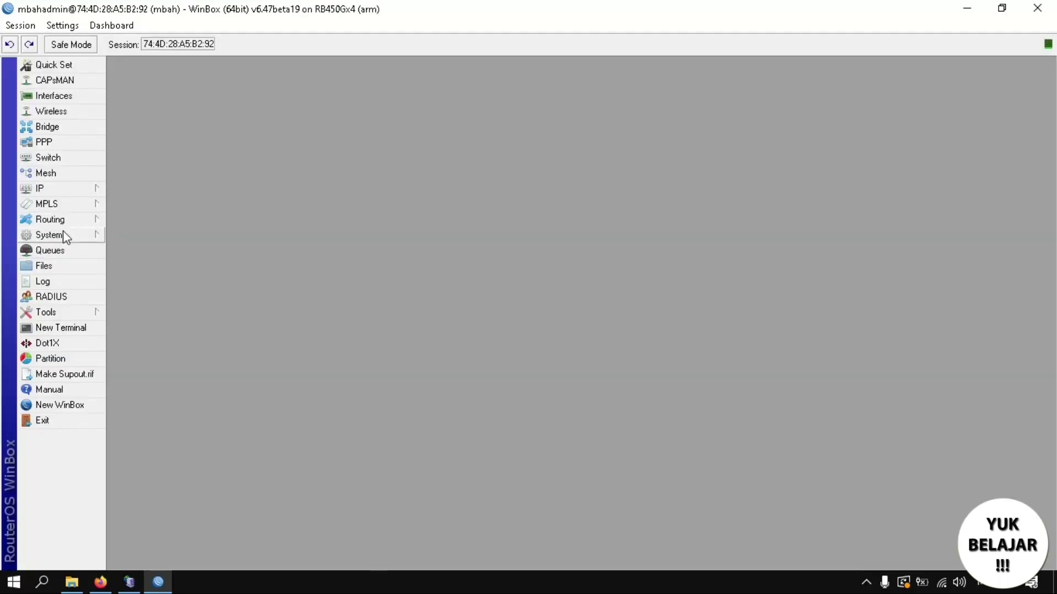
Copy the DNS name warungmbah.net from the hsprof1 server profile and return to Mikhmon.
click(78, 196)
click(146, 329)
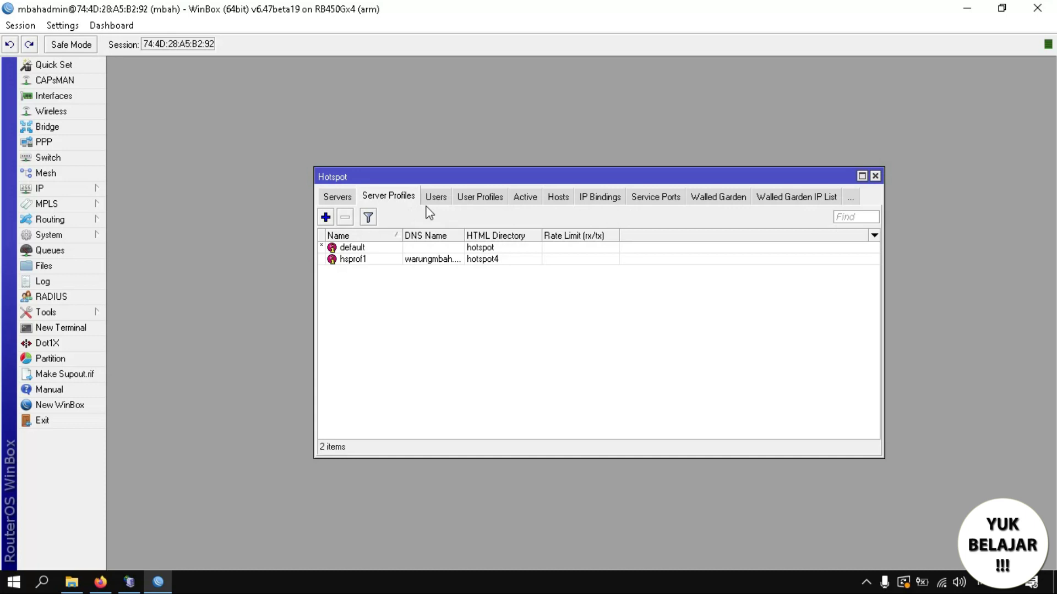
double_click(432, 259)
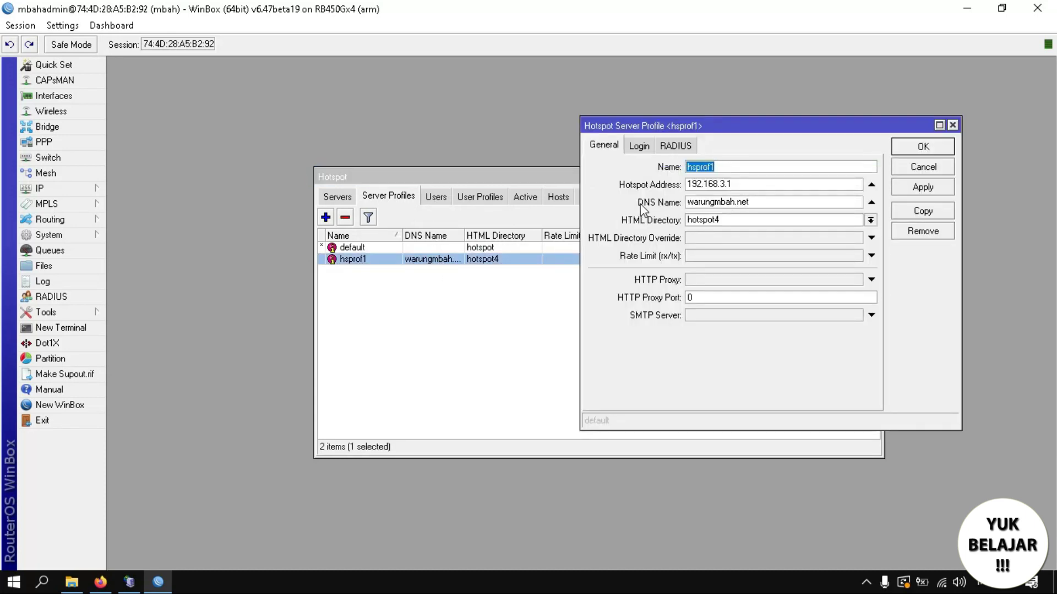
click(746, 201)
drag(742, 201, 666, 205)
key(ctrl+c)
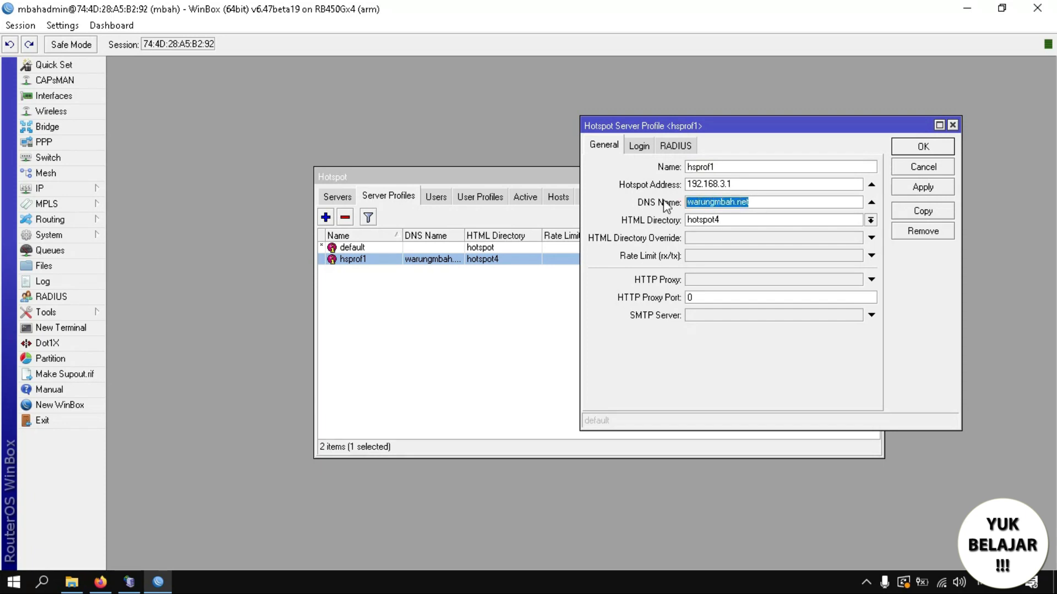
click(100, 582)
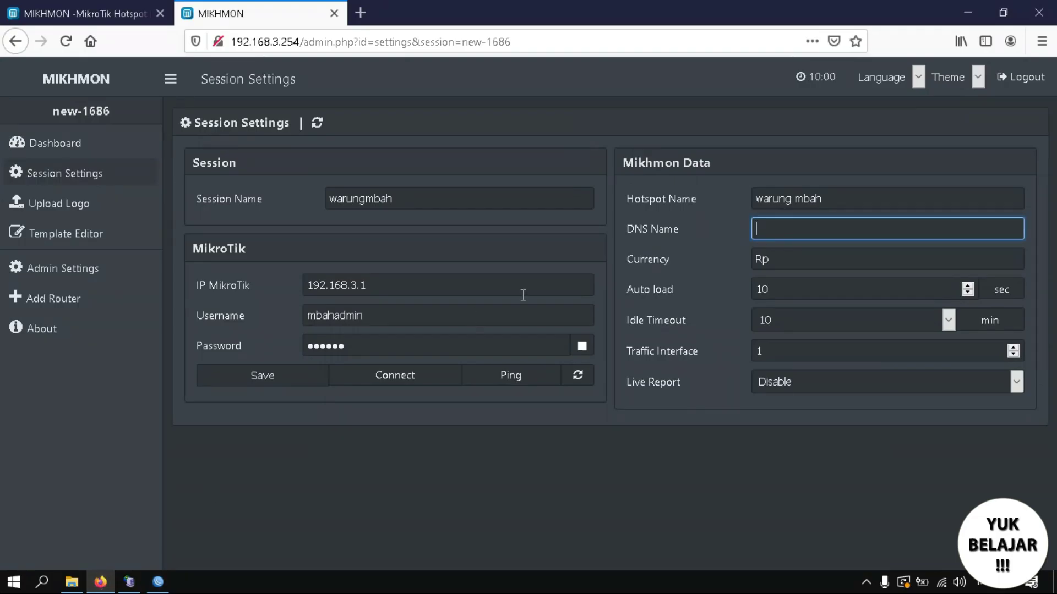
Paste warungmbah.net as DNS Name, save the session and connect to the RB450Gx4 dashboard.
key(ctrl+v)
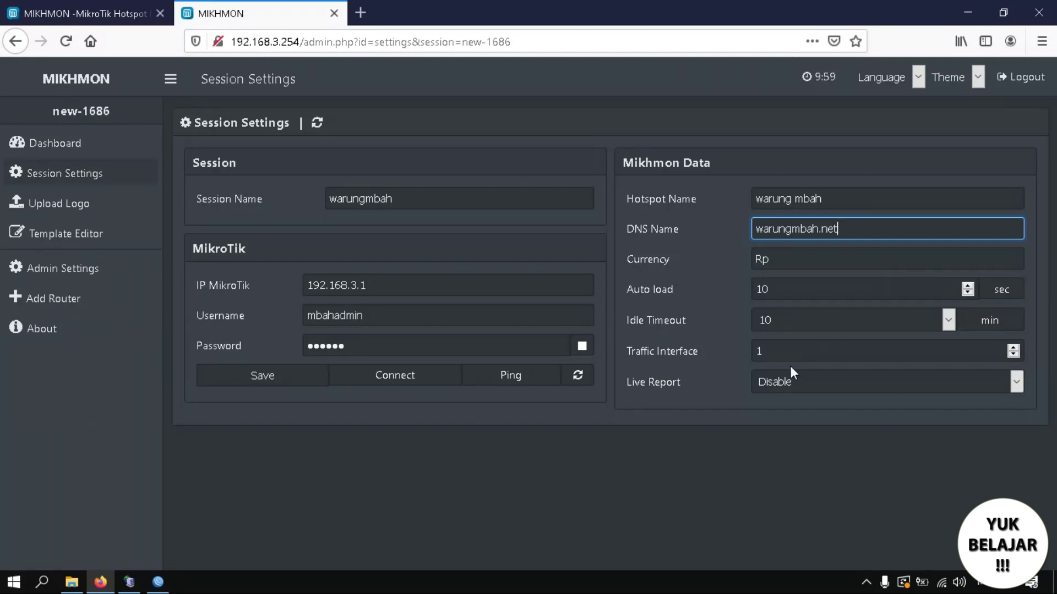
click(314, 388)
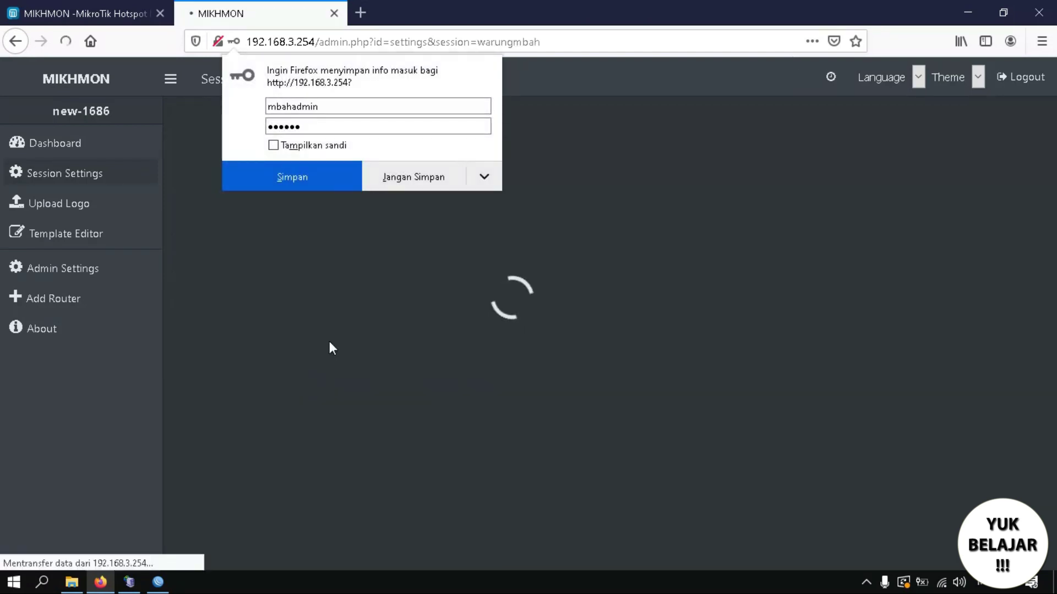
click(423, 170)
click(407, 380)
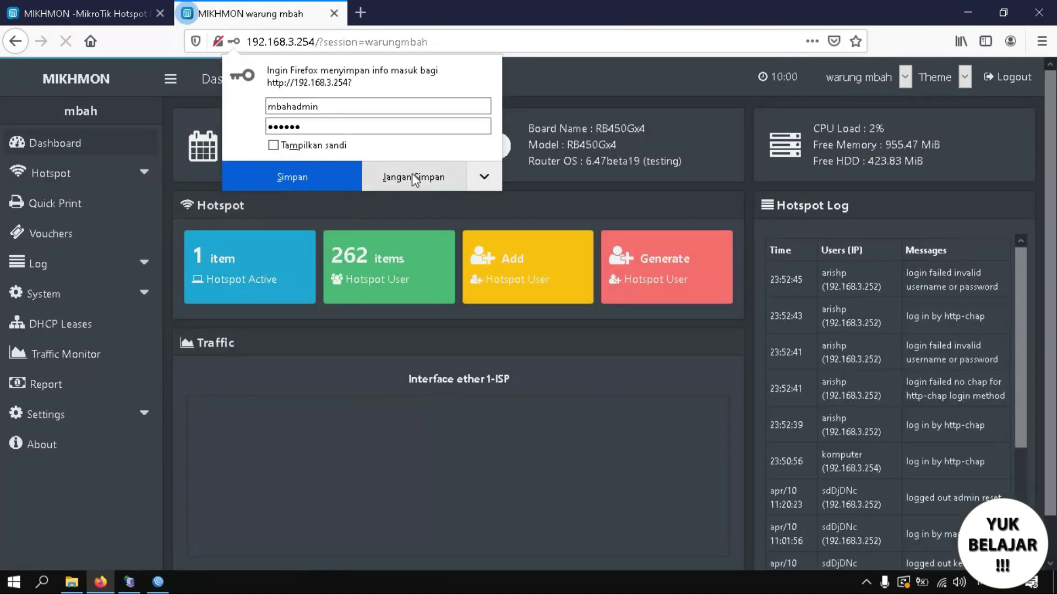
click(412, 176)
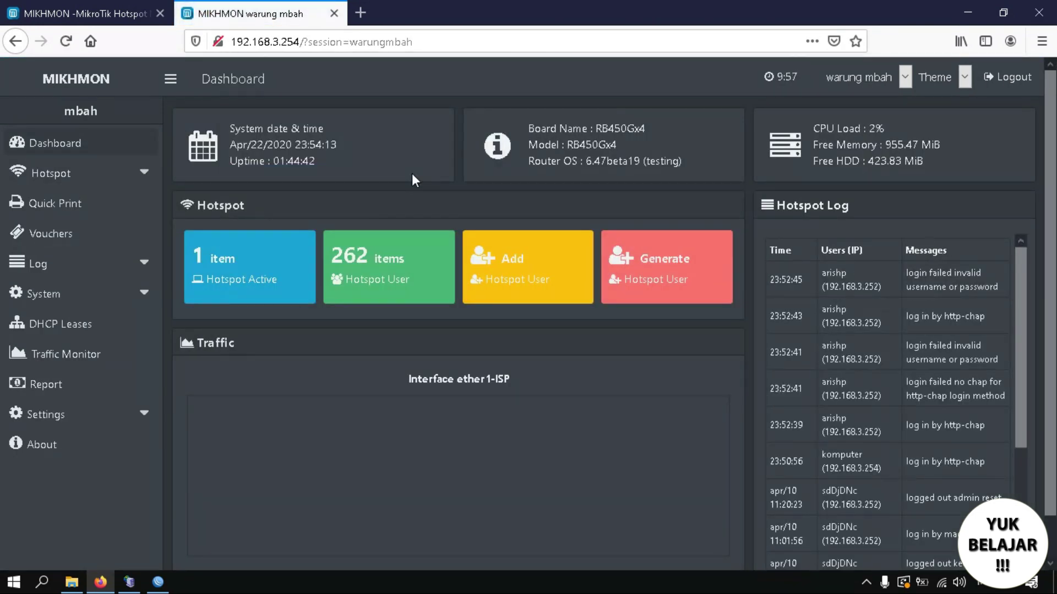
click(43, 583)
Open Notepad and type the list '1. USER PROFILE' and '2. USER'.
text(note)
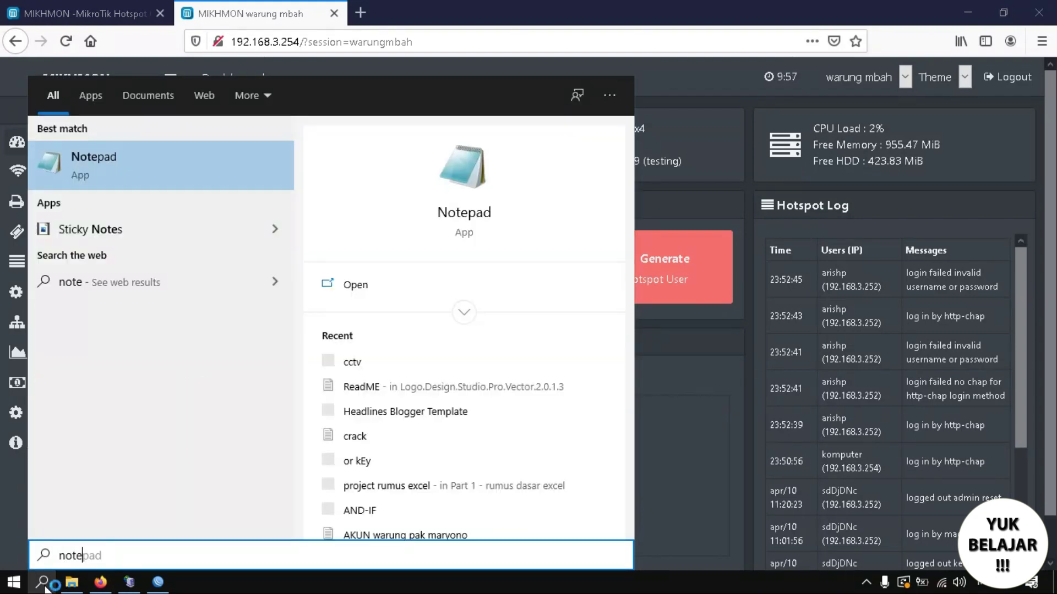
key(Return)
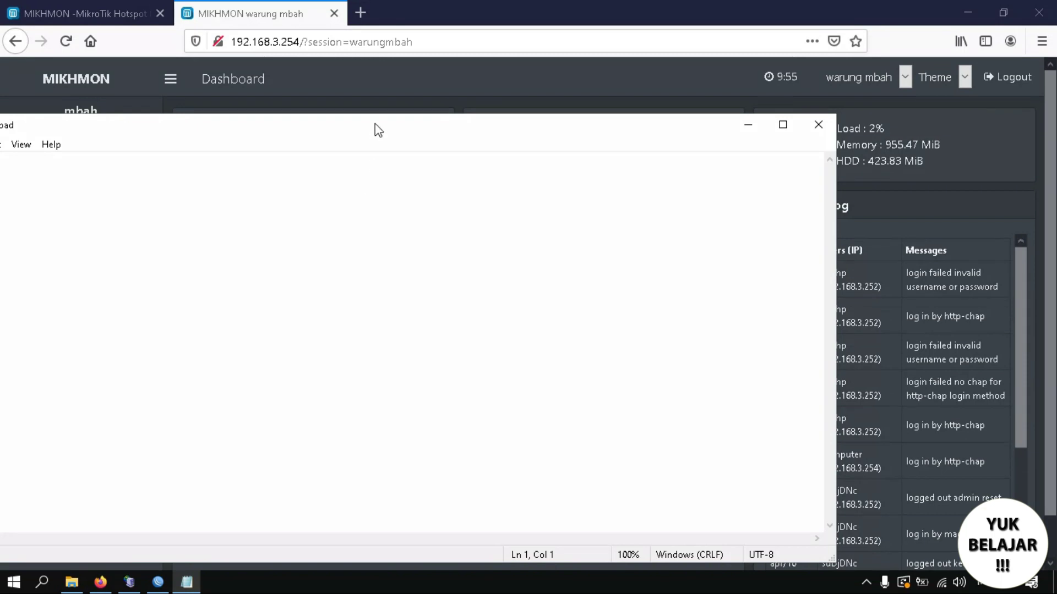
drag(374, 126, 657, 88)
text(1. )
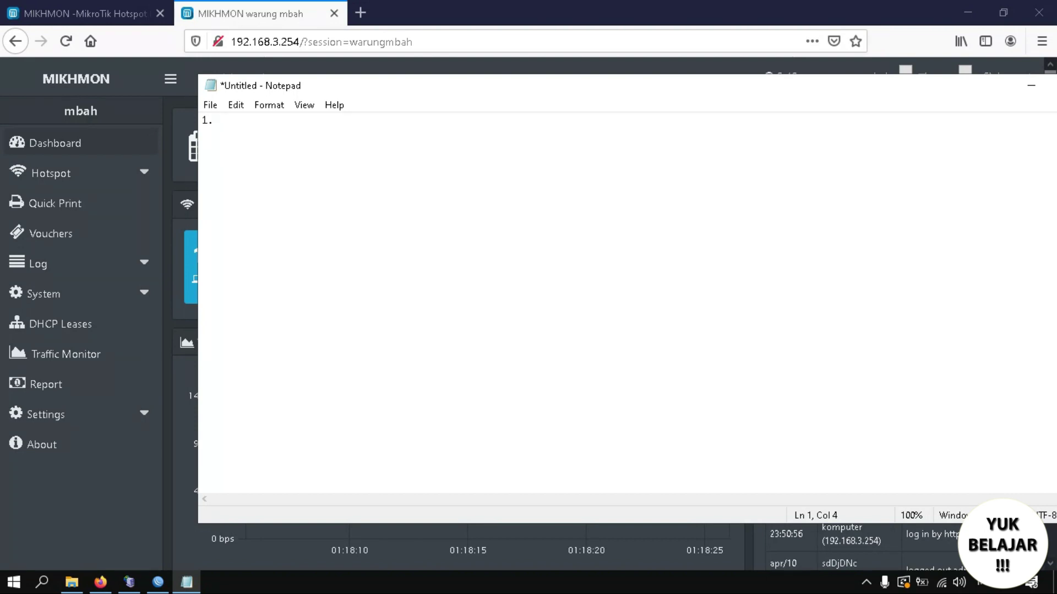
text(USER)
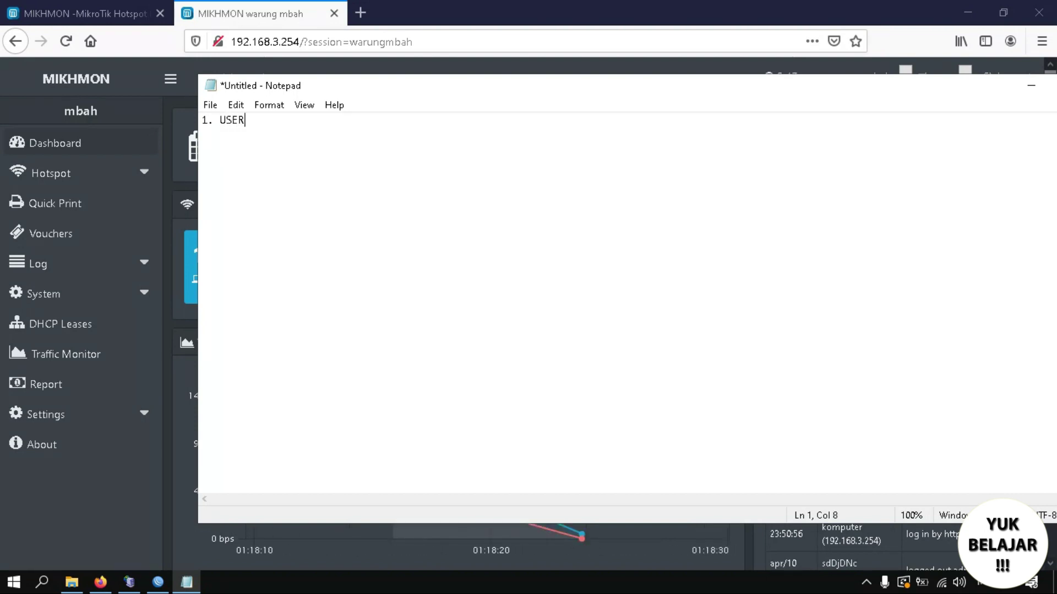
text( PROFILE )
text(2)
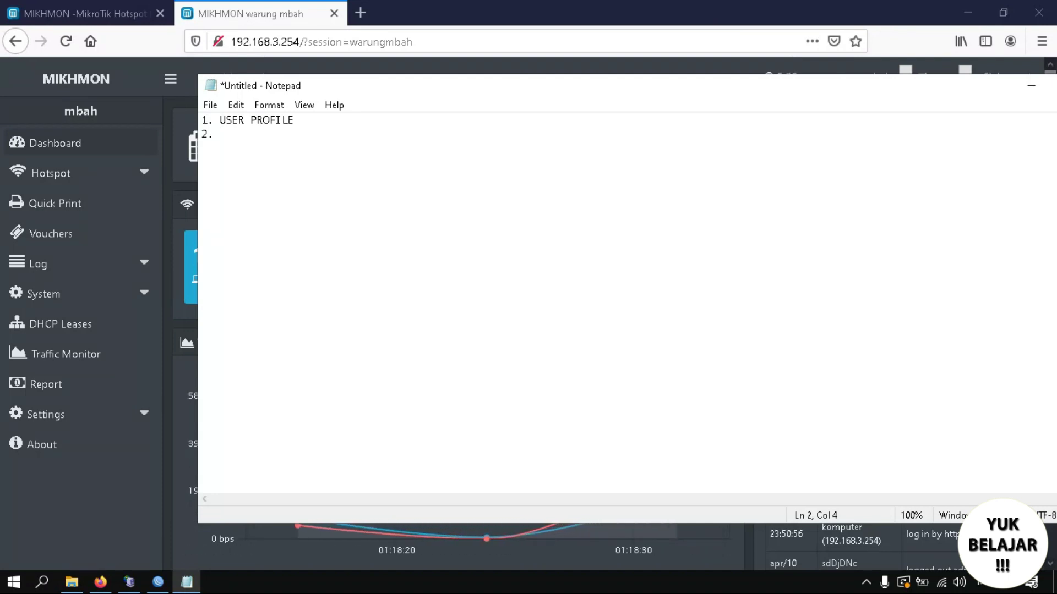
text(. USER)
click(475, 1)
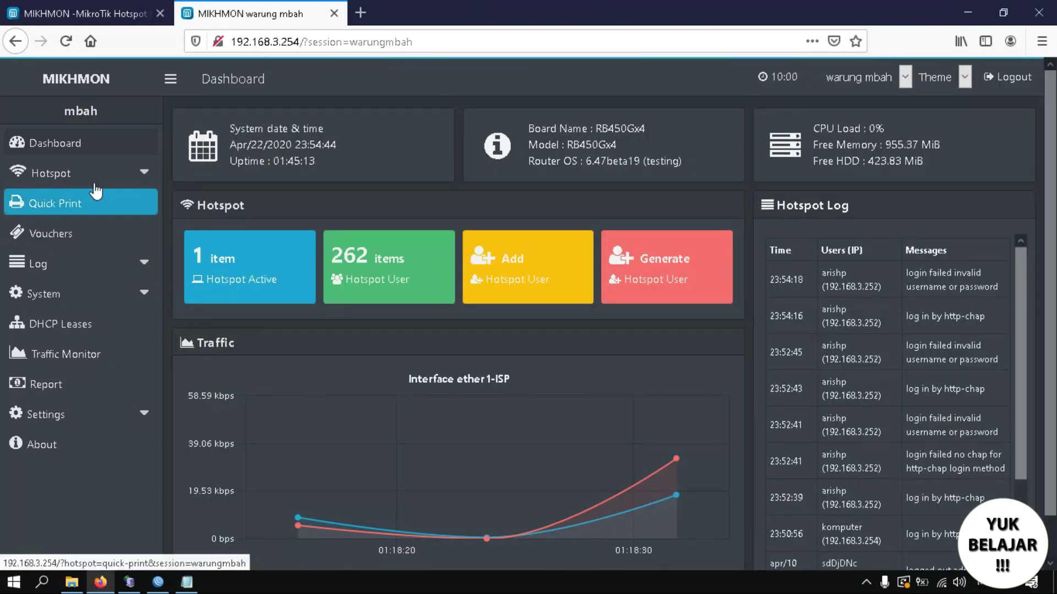
In the Profile List, delete the 1-Hari, 2-Hari and 12-Jam profiles, confirming each with Oke.
click(137, 176)
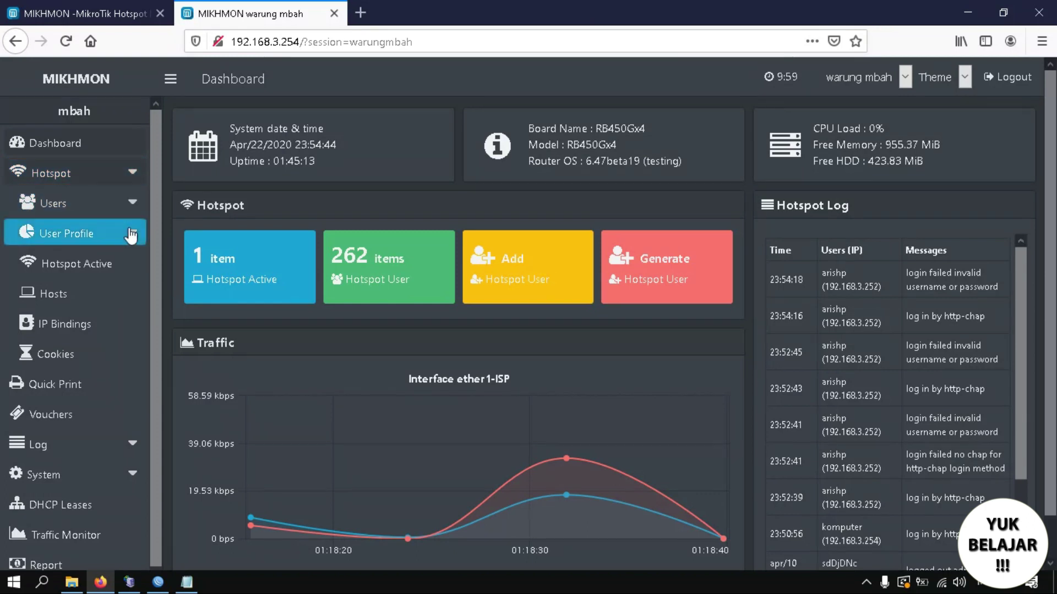
click(128, 237)
click(93, 263)
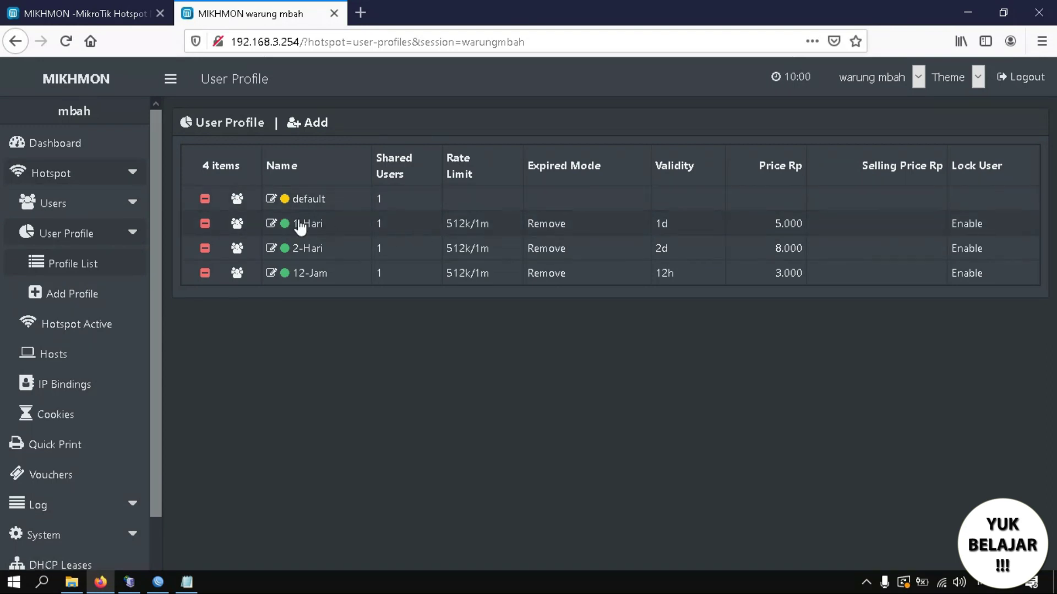
click(205, 224)
click(504, 279)
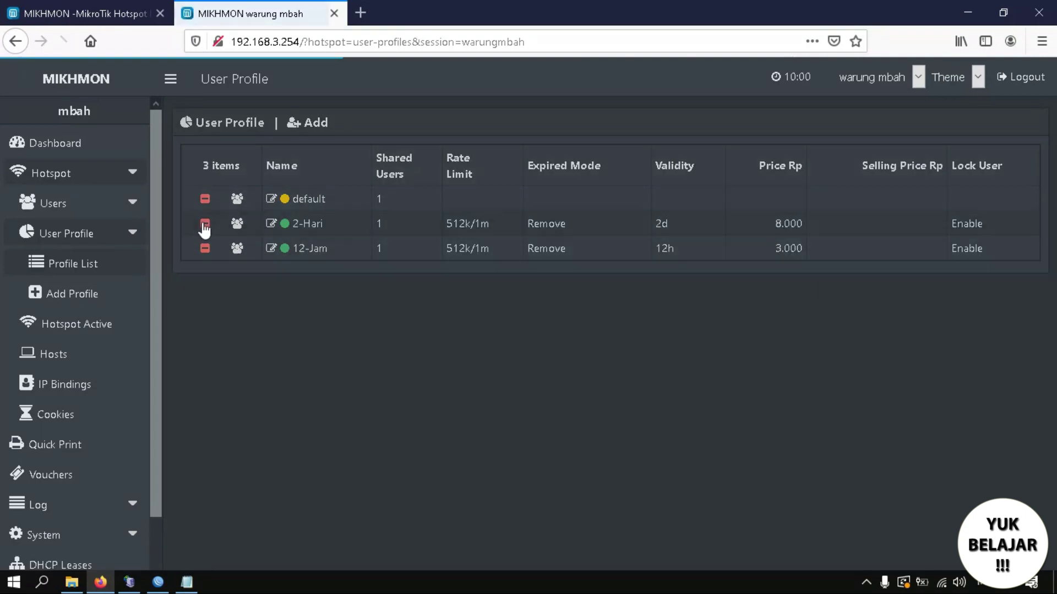
click(205, 224)
click(482, 282)
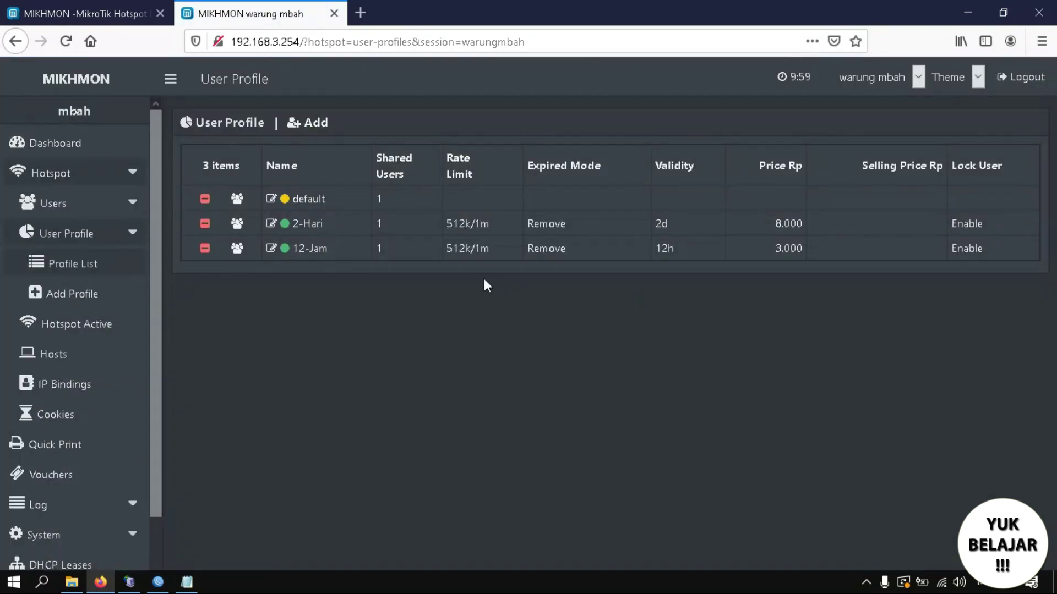
click(206, 224)
click(505, 278)
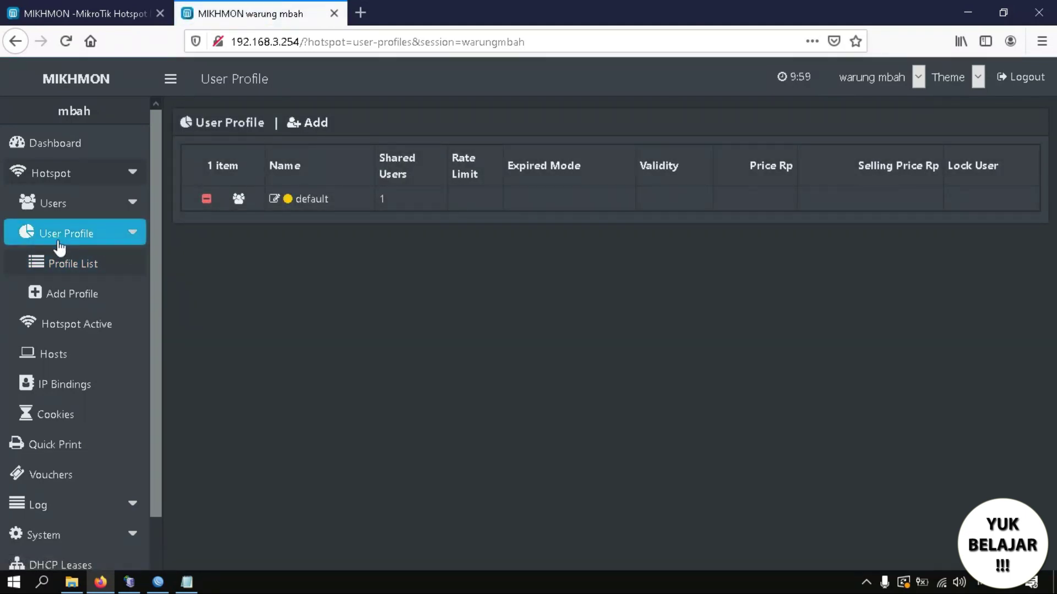
Add a new user profile named '12 Jam' with address pool dhcp_pool0.
click(296, 118)
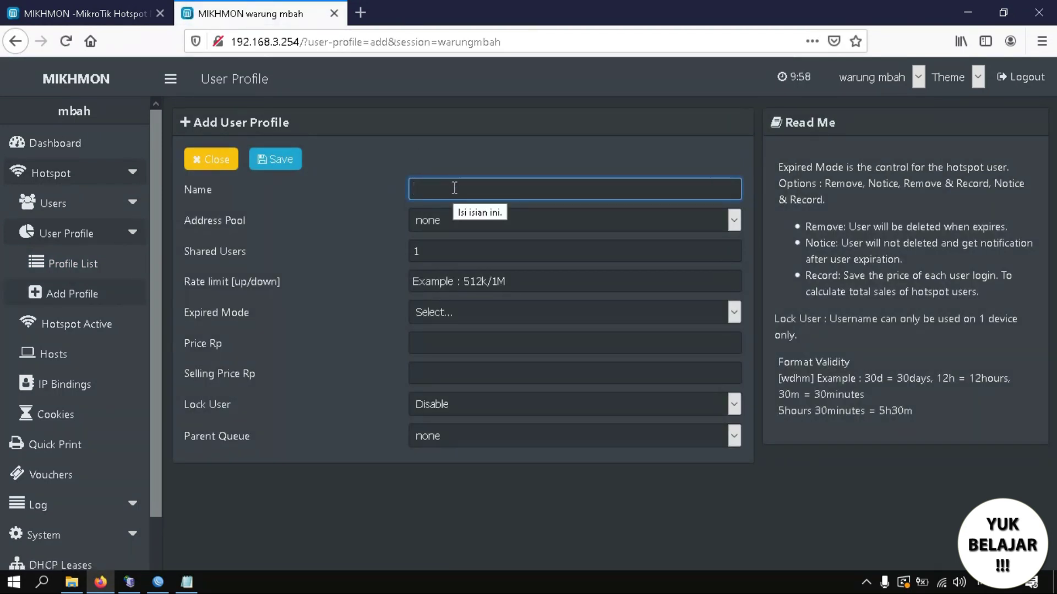
text(12 Jam)
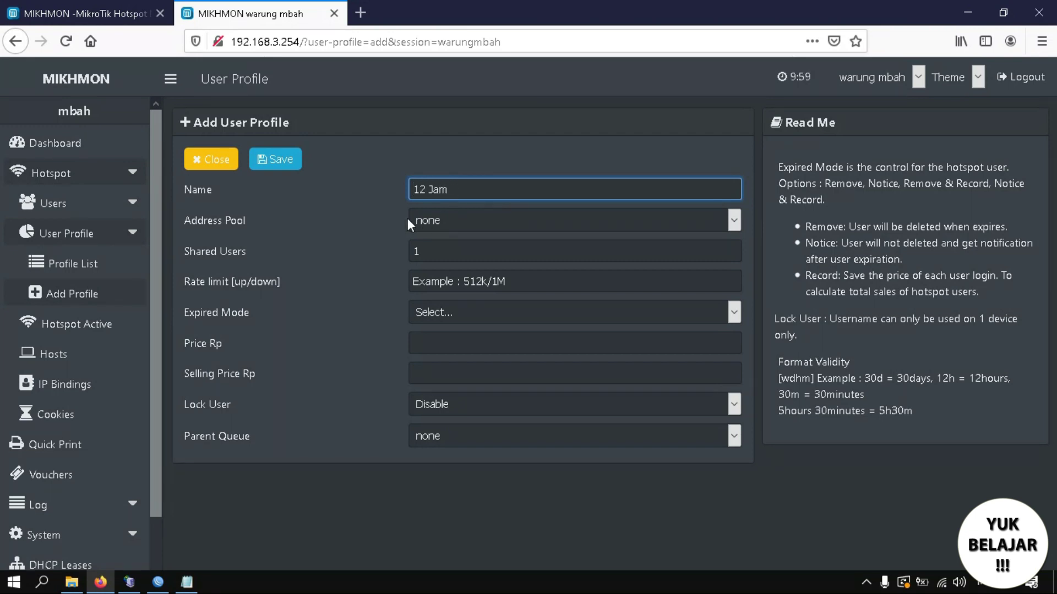
click(464, 219)
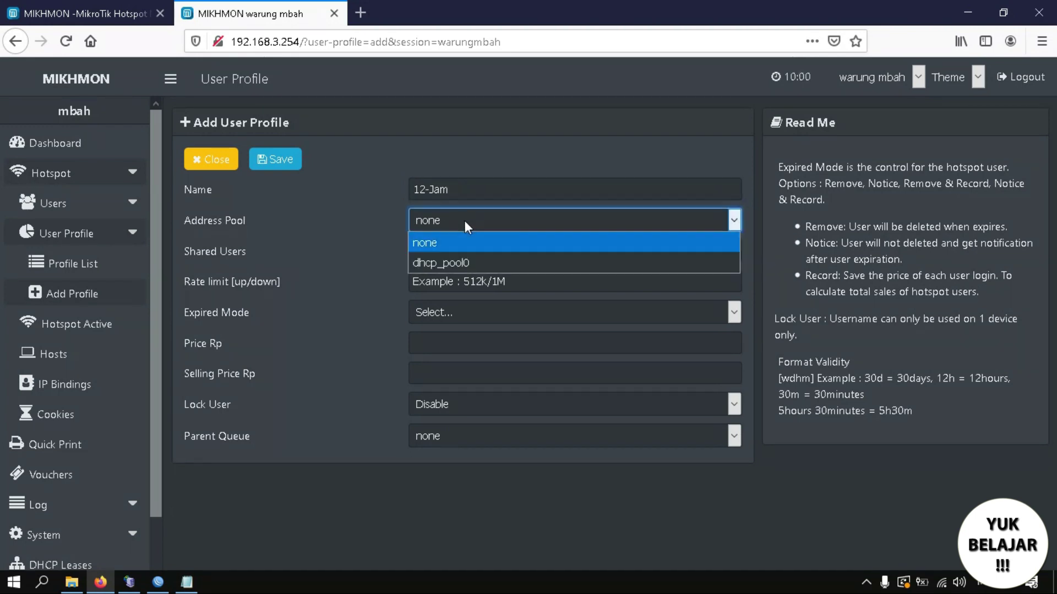
click(453, 264)
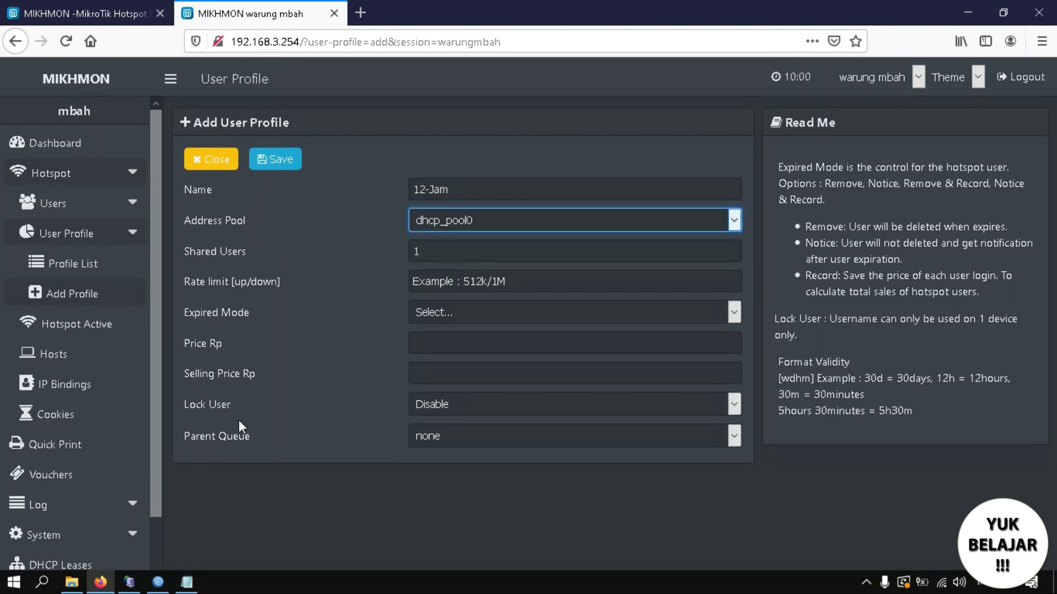
click(170, 584)
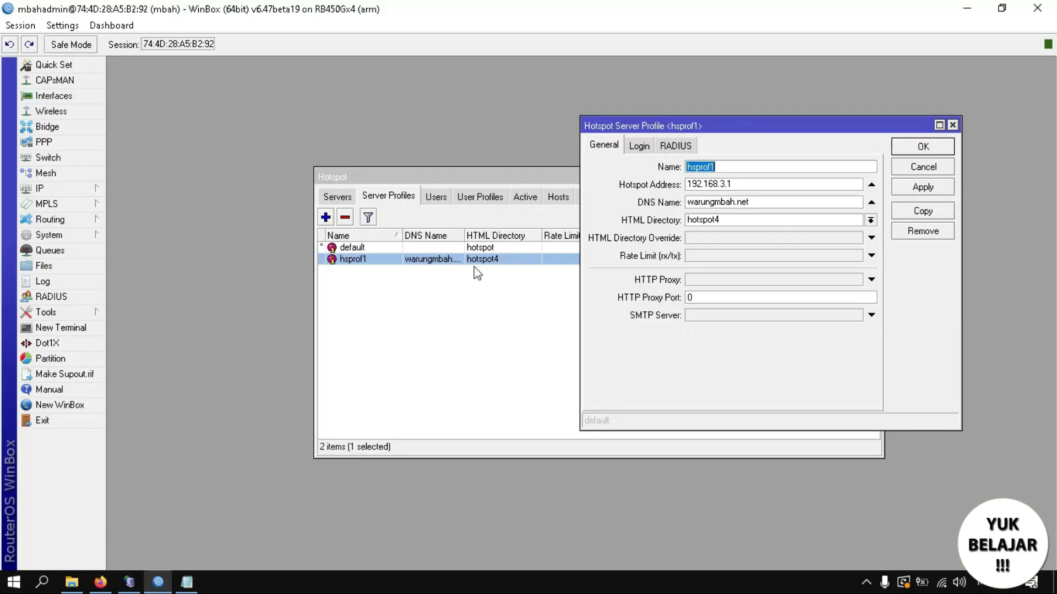
In WinBox, check that the hotspot1 server uses dhcp_pool0, then return to Mikhmon.
click(953, 124)
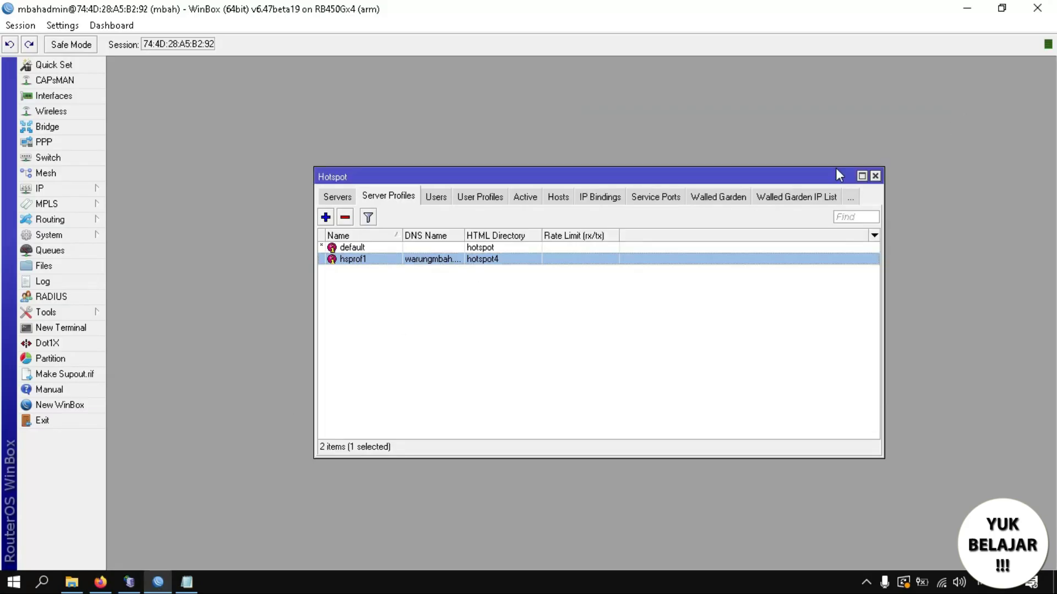
click(352, 197)
double_click(389, 249)
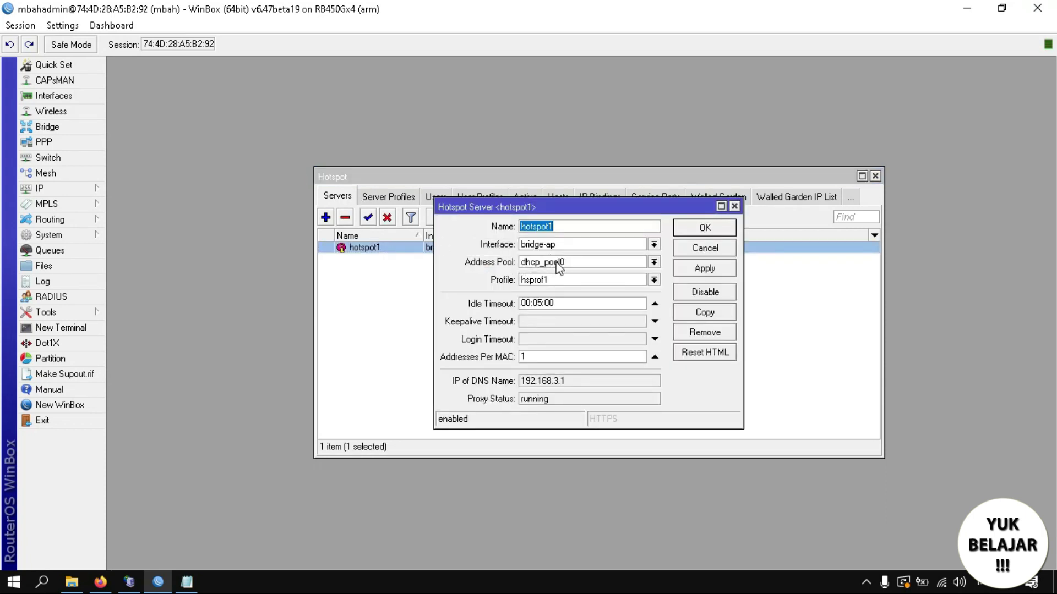
click(735, 207)
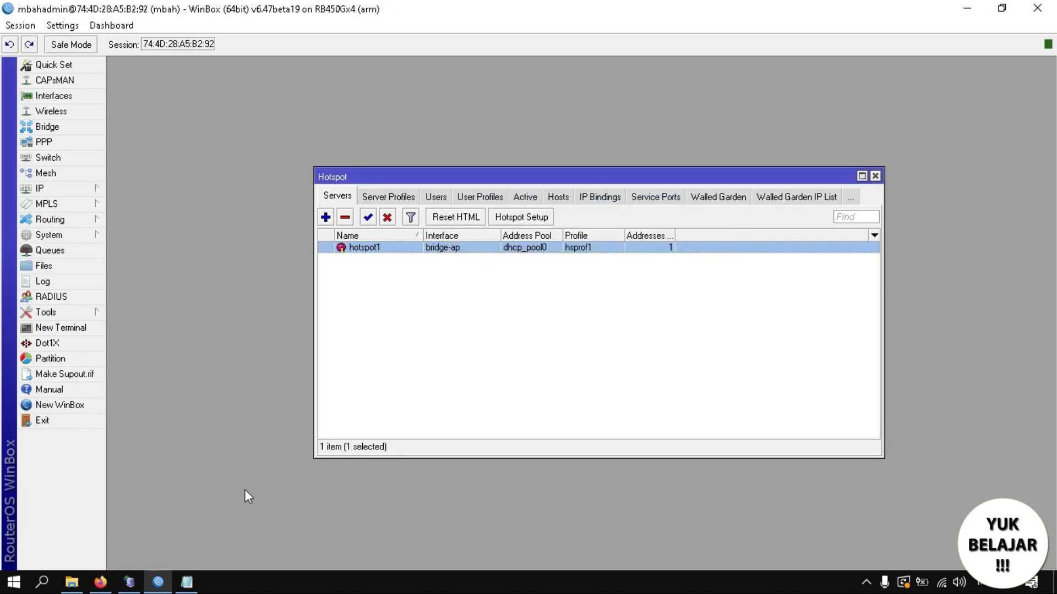
click(98, 589)
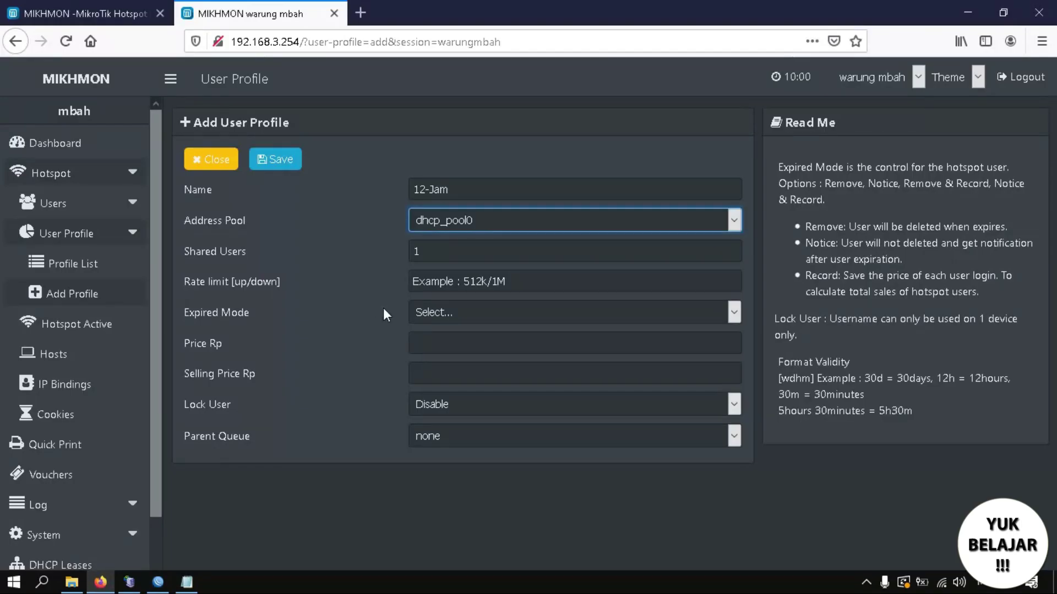
Keep Shared Users at 1 and enter a rate limit of 512k/1m.
click(449, 250)
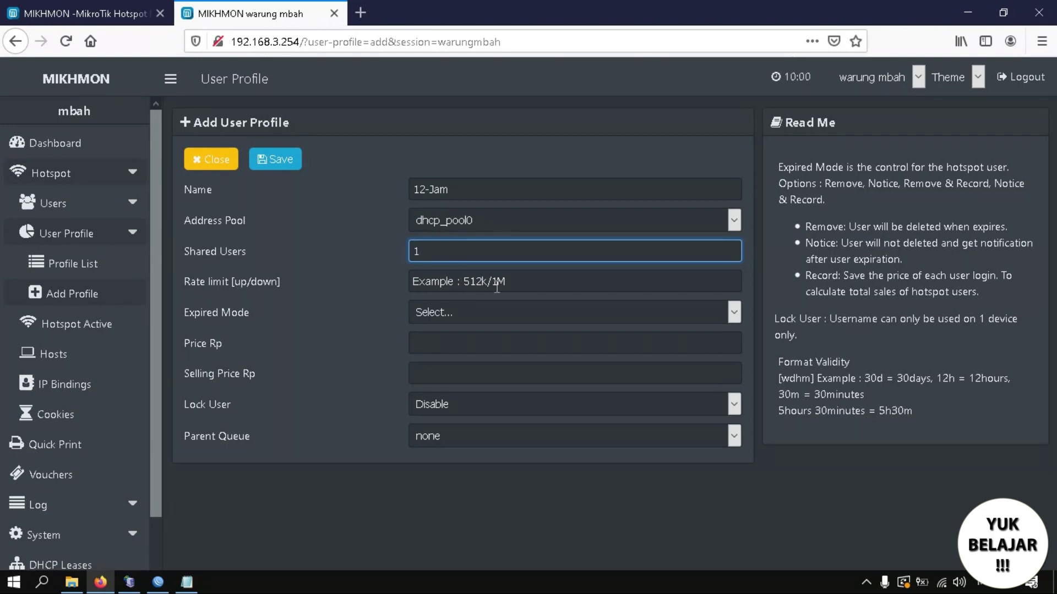
click(446, 285)
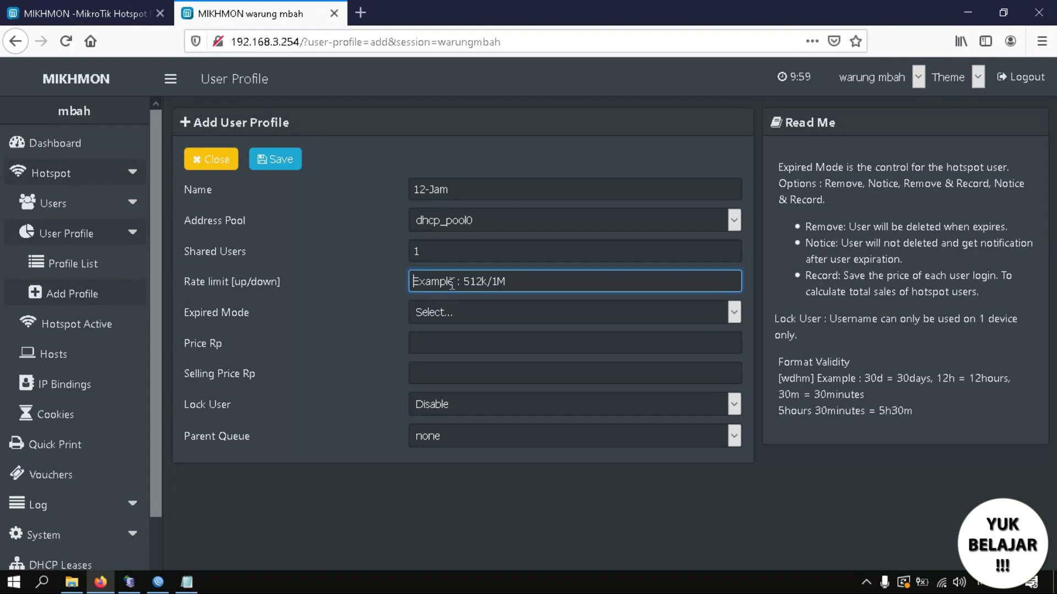
text(512k)
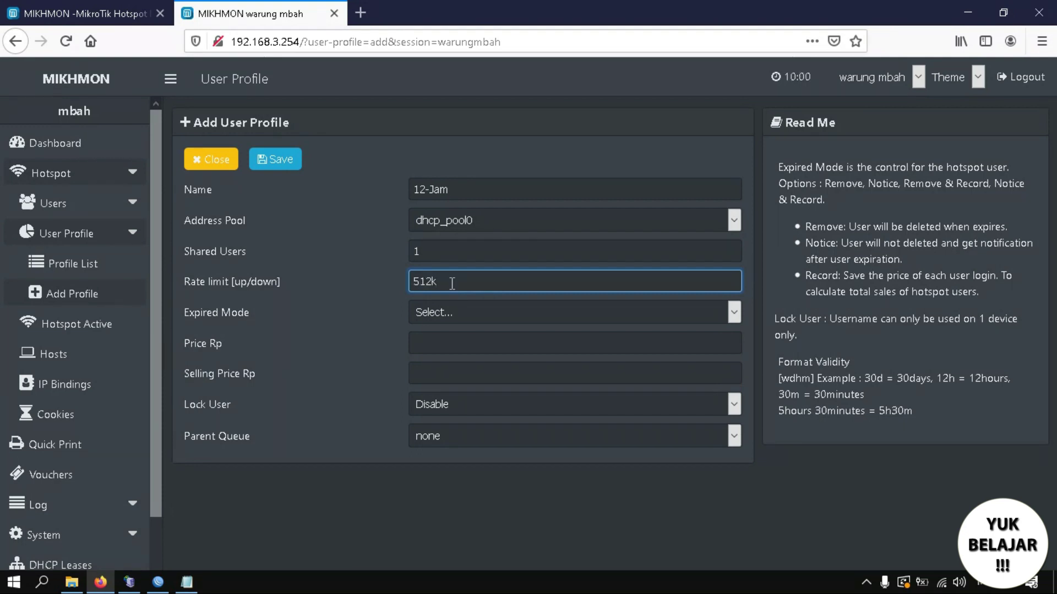
text(/1m)
click(460, 312)
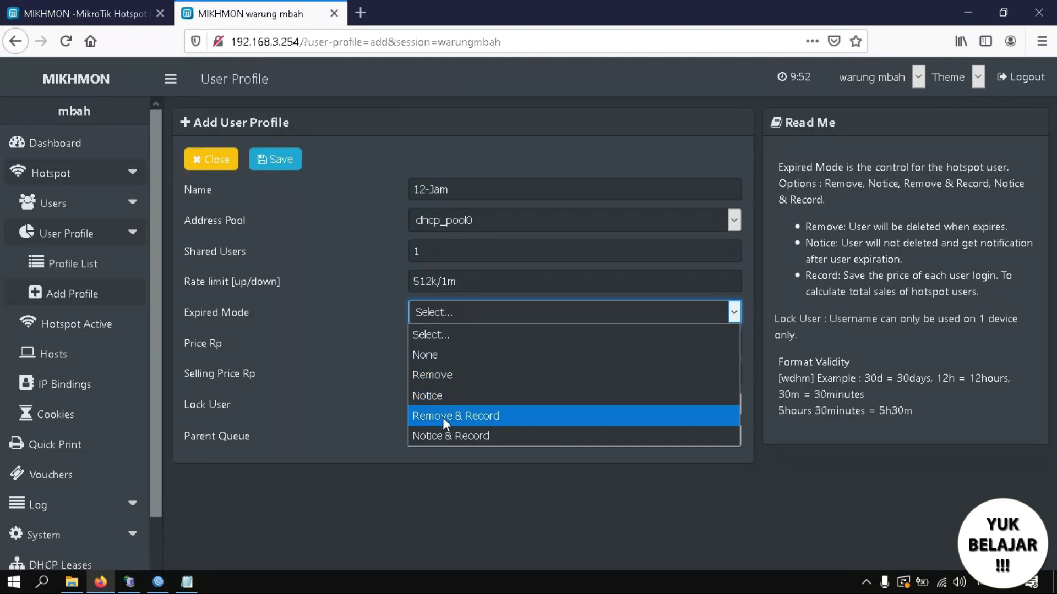
Set Expired Mode to Remove and Validity to 12h.
click(144, 395)
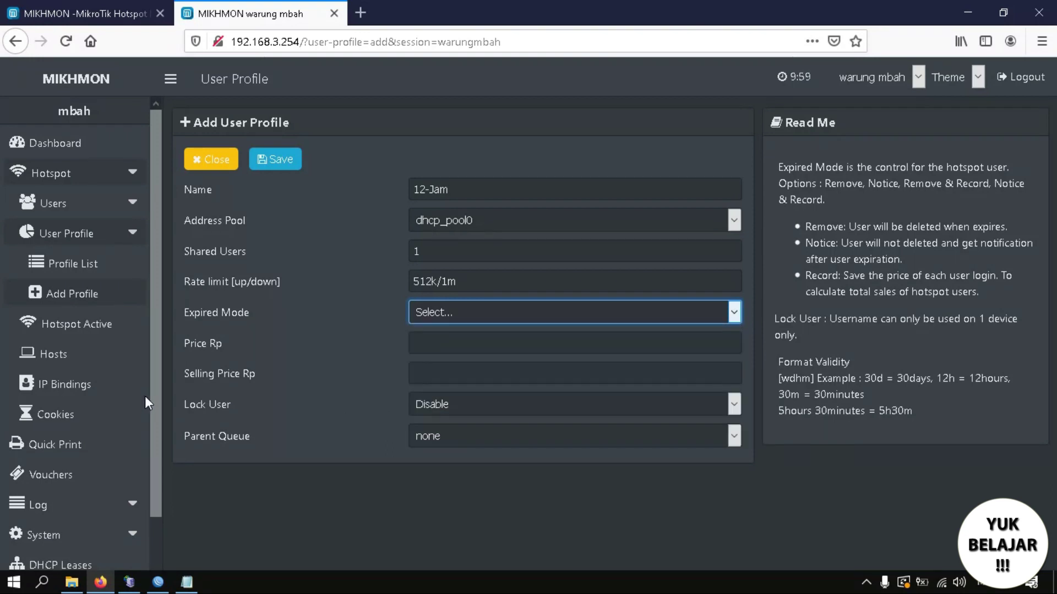
drag(154, 404, 149, 543)
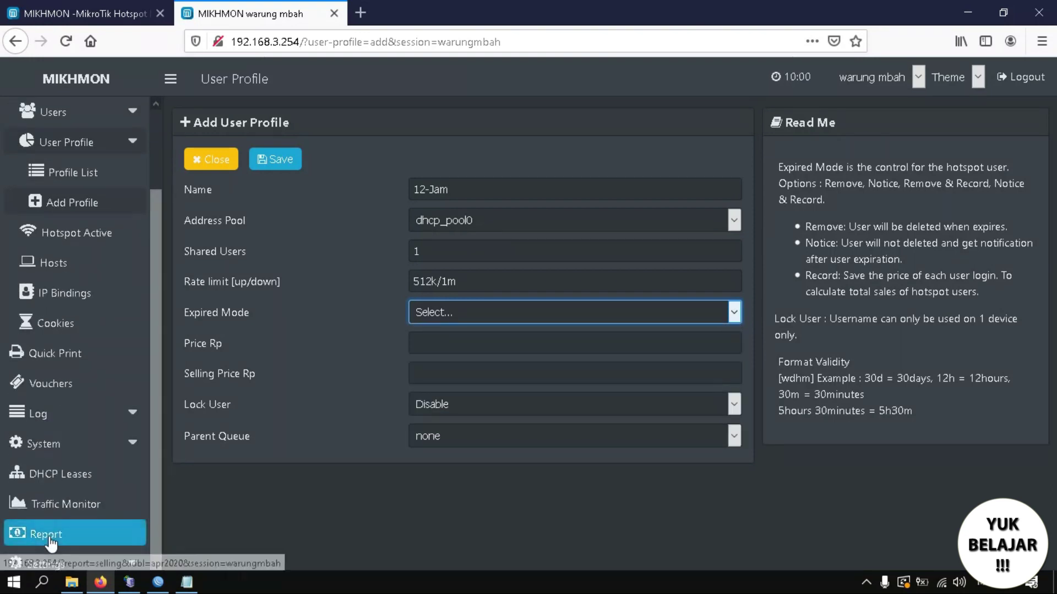
click(507, 306)
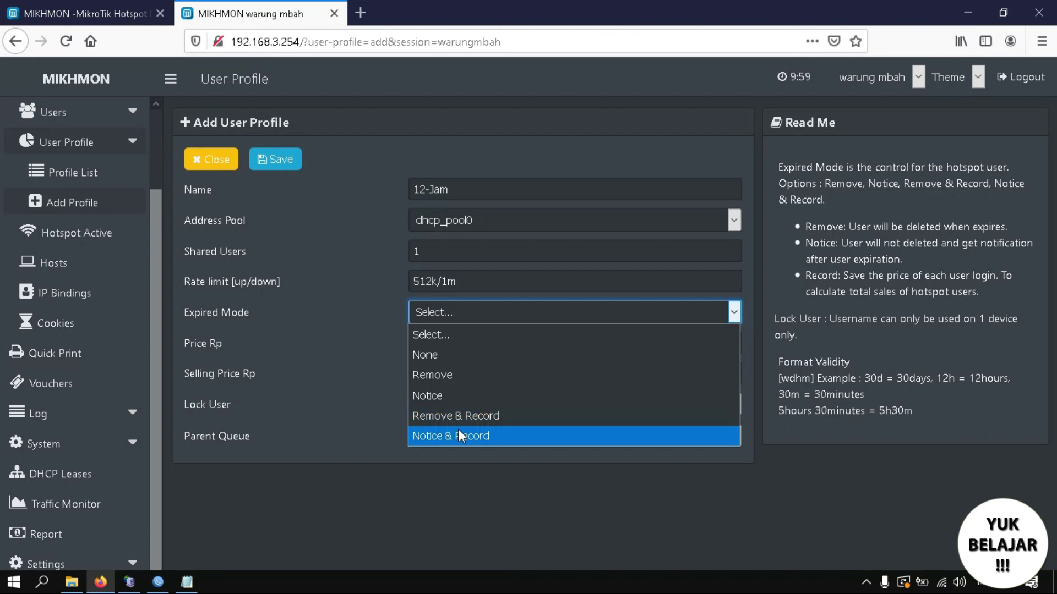
click(437, 375)
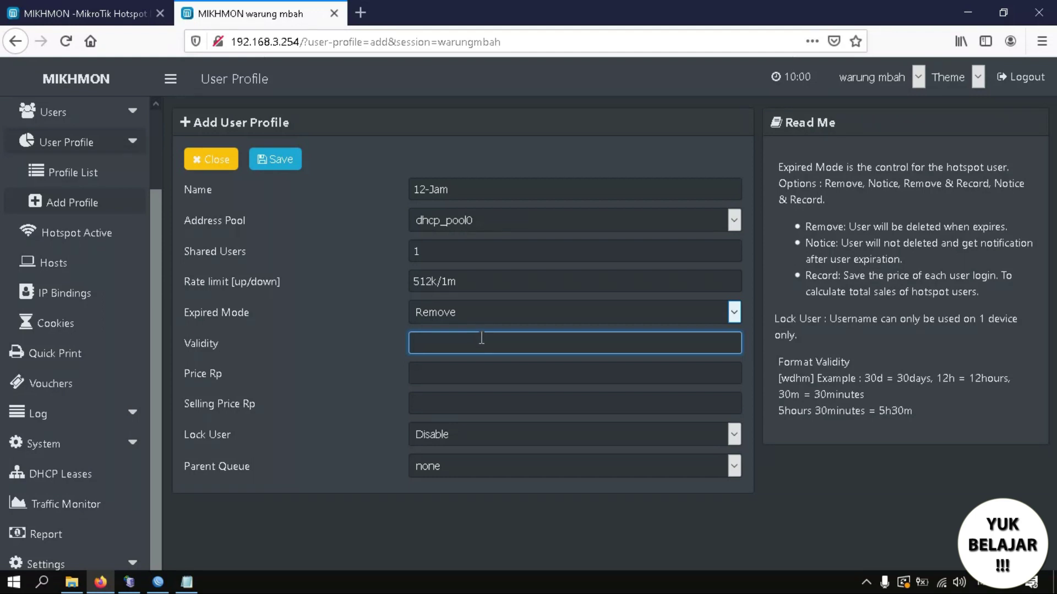
drag(780, 363, 850, 364)
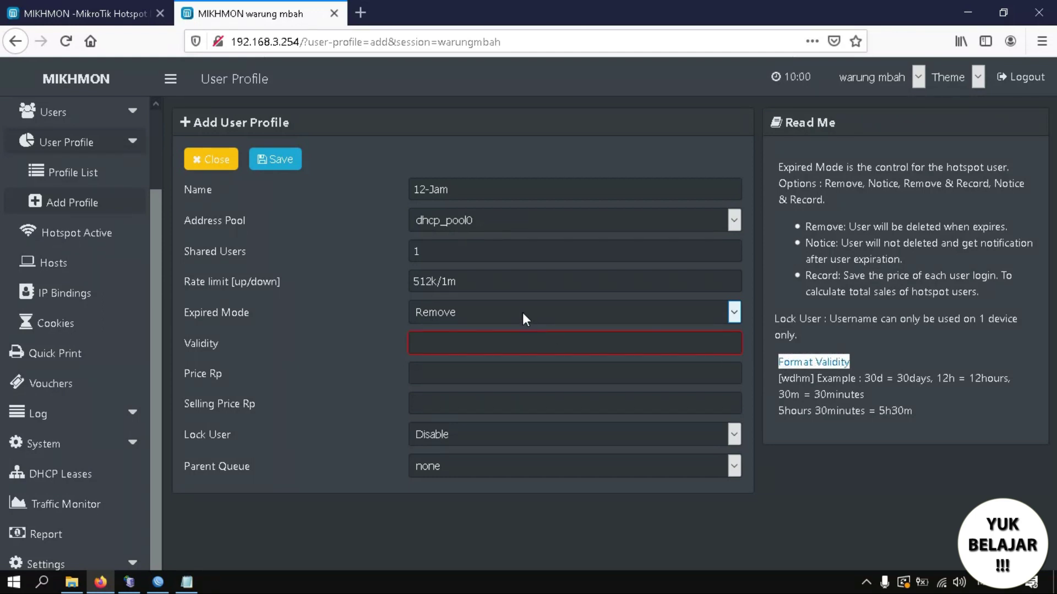
click(439, 345)
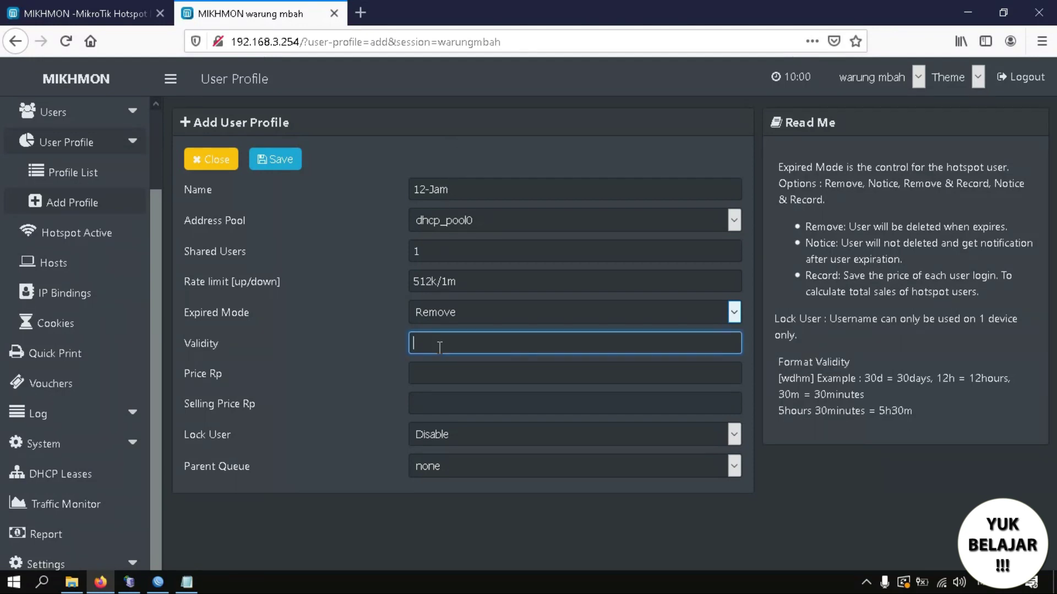
text(12h)
Set price 4000 and Lock User to Enable, then save the 12-Jam profile.
click(450, 382)
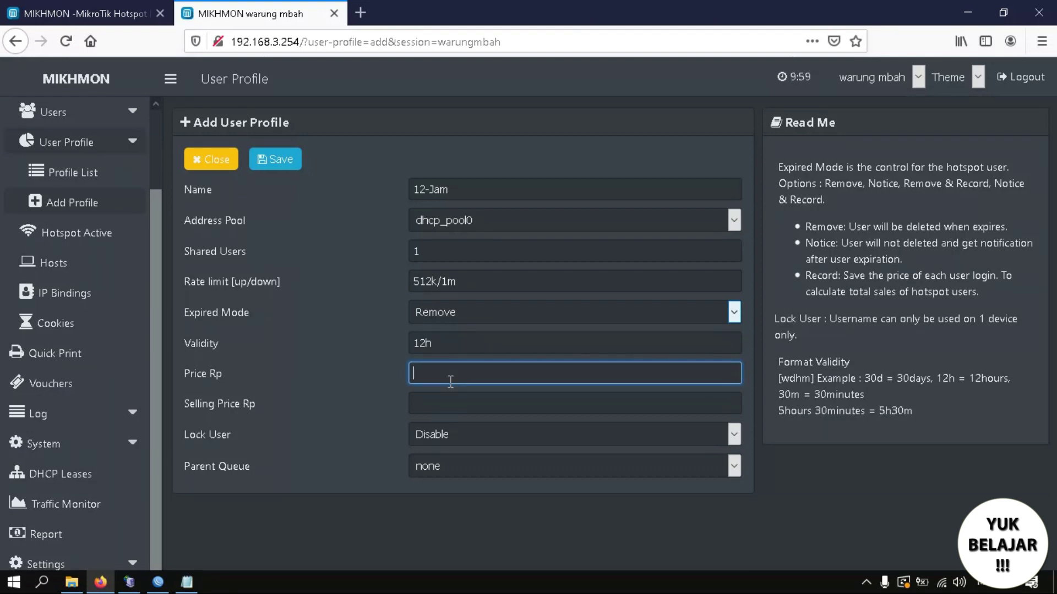
text(4000)
click(433, 443)
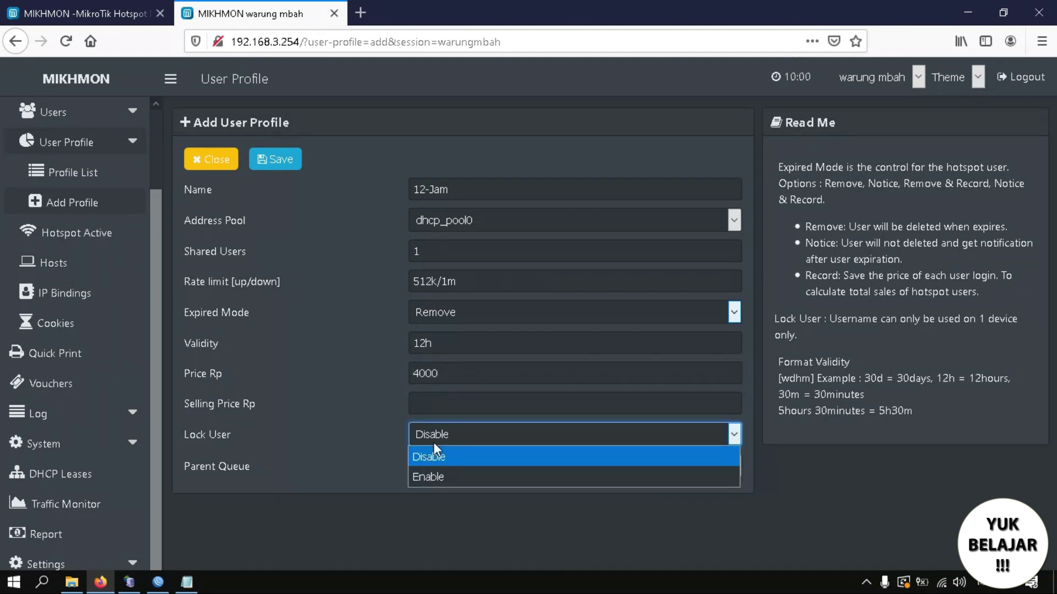
click(432, 479)
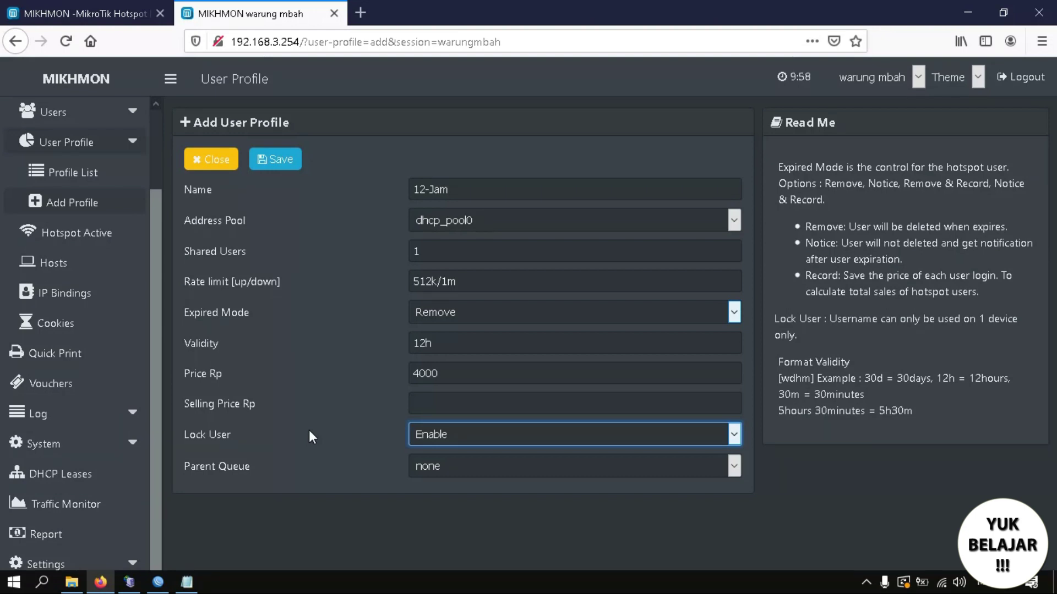
click(421, 433)
click(422, 435)
click(278, 160)
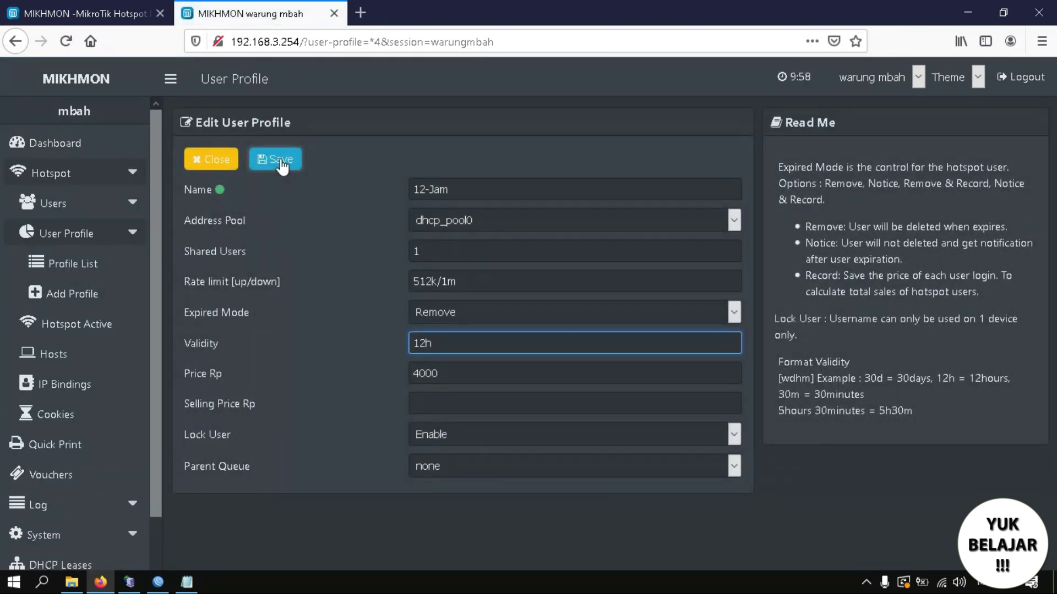
click(226, 166)
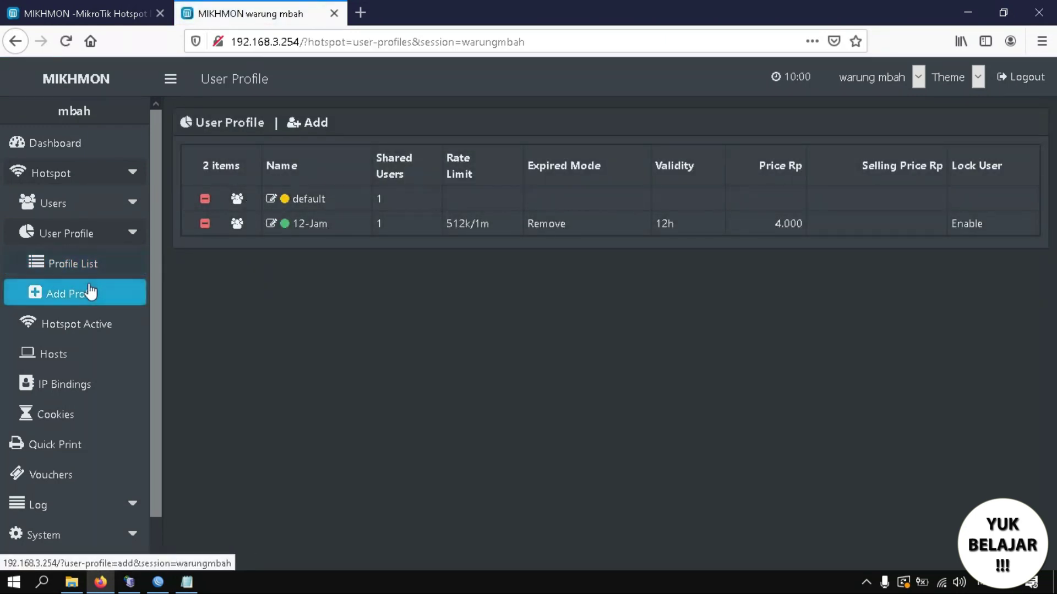
Add profile '1Hari' with address pool dhcp_pool0, rate limit 512k/1m and expired mode Remove.
click(322, 125)
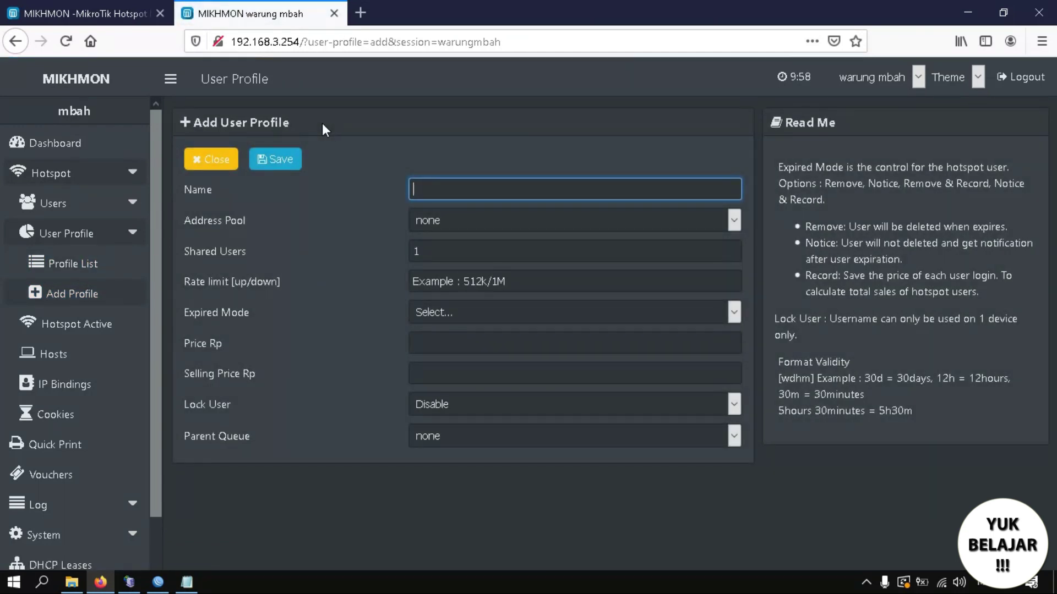
text(1Hari)
key(Tab)
key(Down)
key(Tab)
key(Tab)
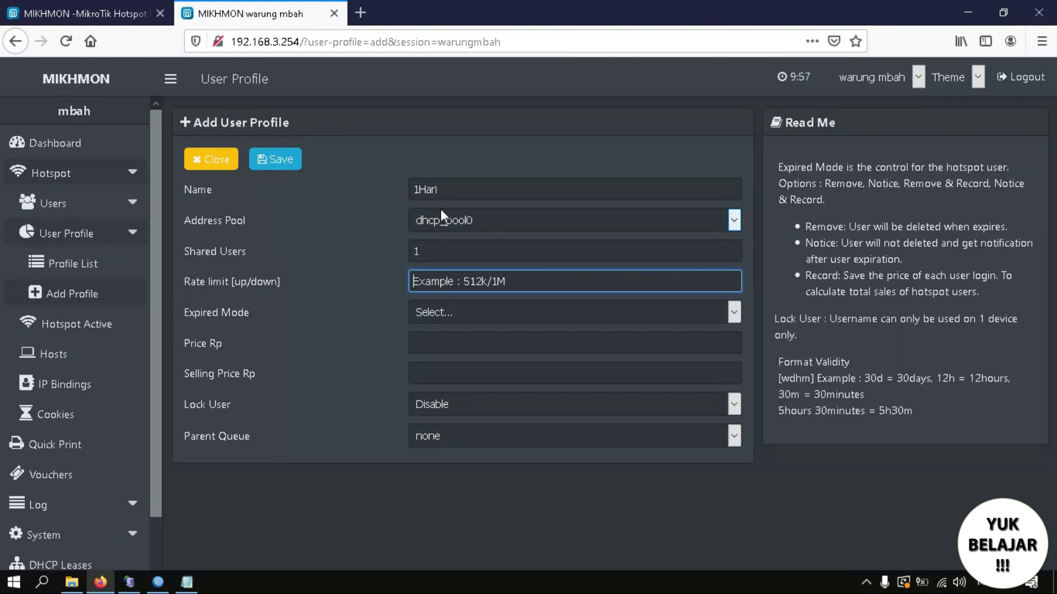
text(512k)
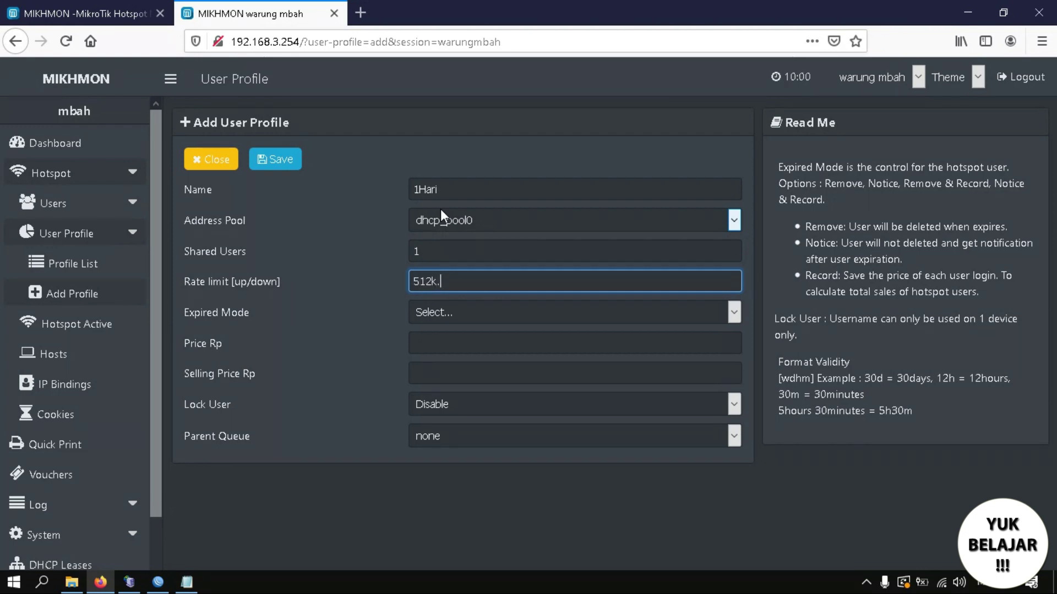
text(/1m)
key(Tab)
key(Down)
key(Down)
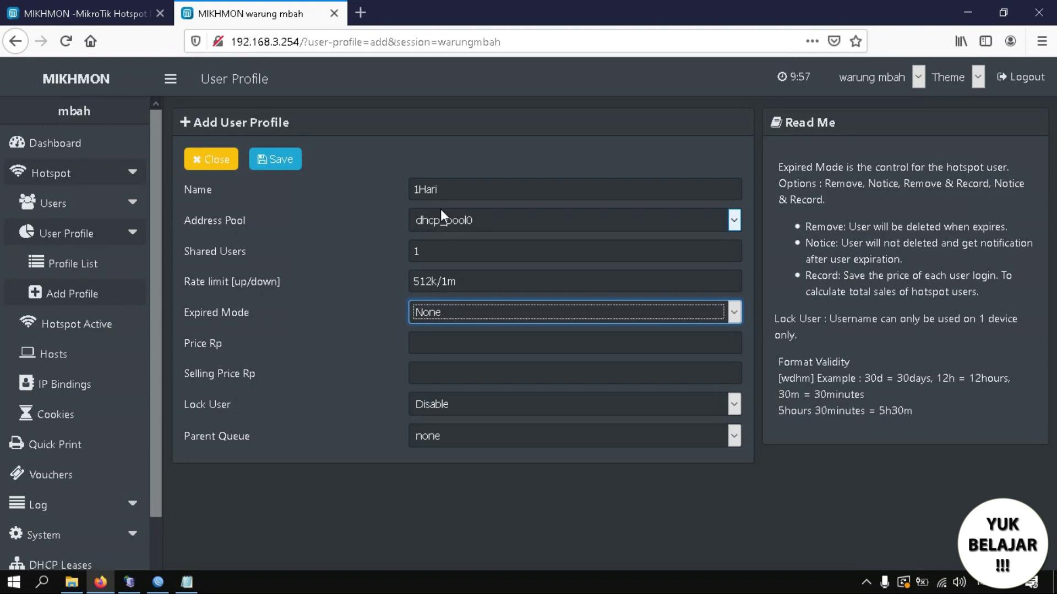
key(Tab)
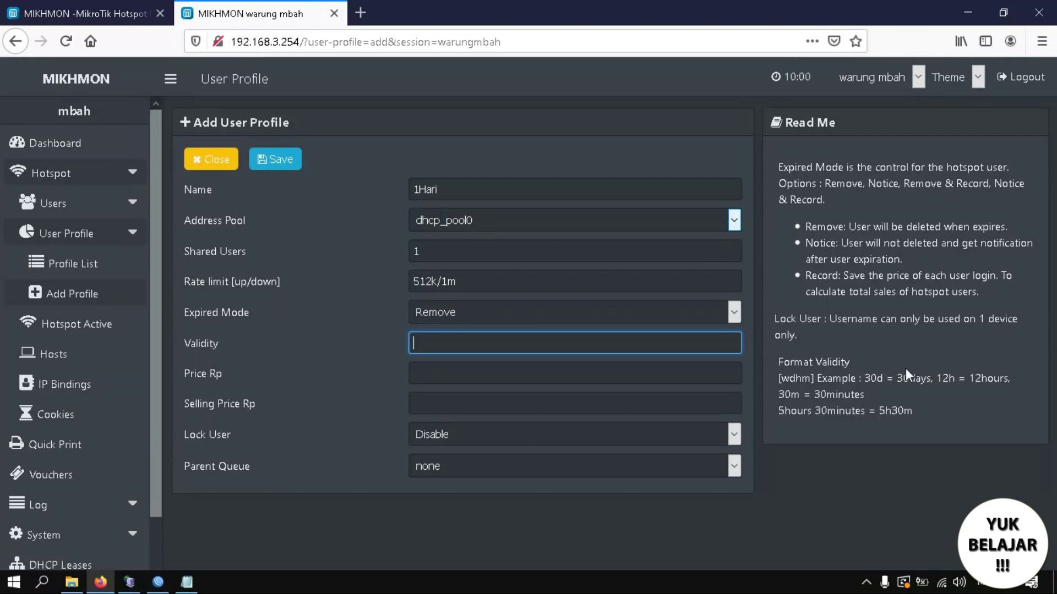
Give 1Hari a 1d validity, price 5000 and Lock User Enable, then save it.
mouse_move(876, 379)
mouse_down()
mouse_move(904, 379)
mouse_move(887, 381)
mouse_up()
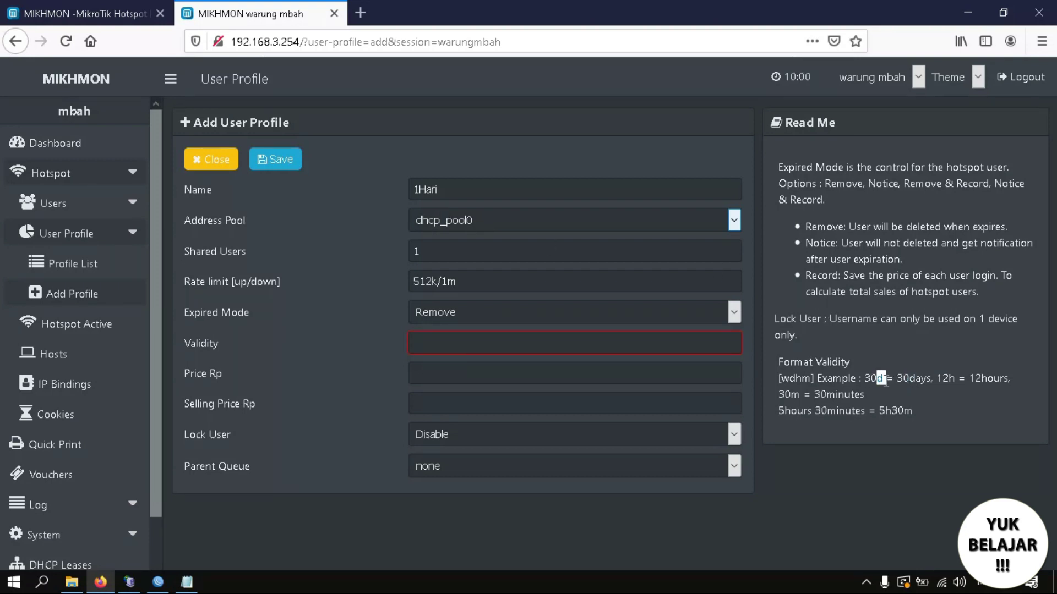
click(574, 346)
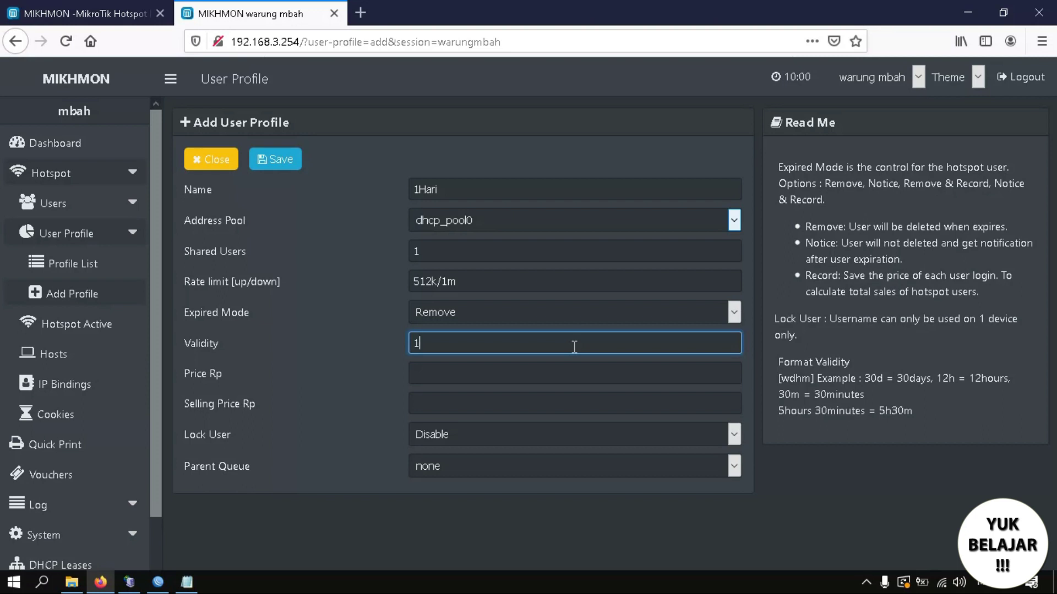
click(500, 371)
text(5)
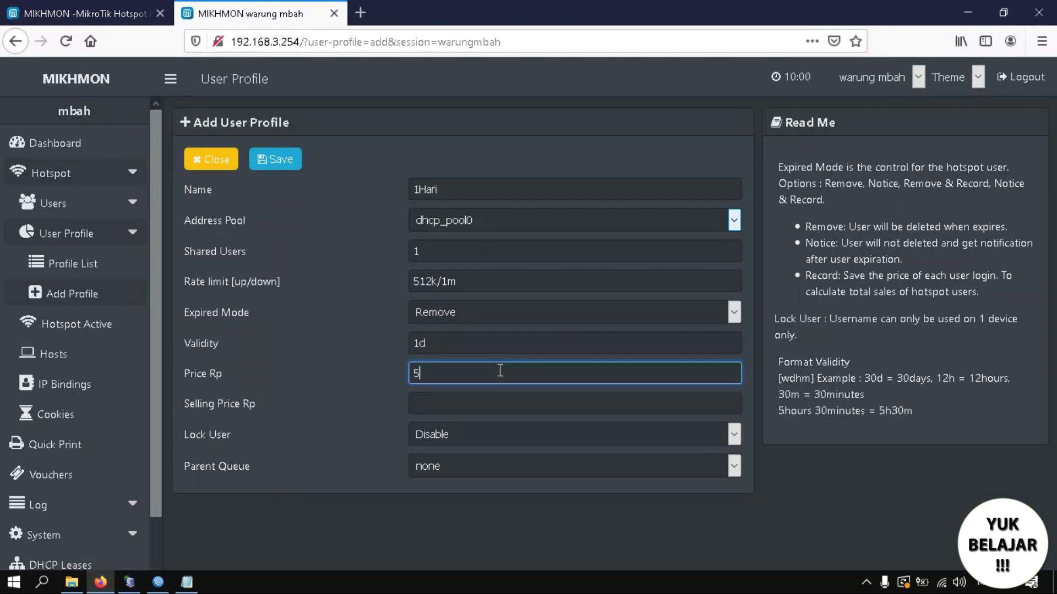
text(000)
click(439, 430)
click(433, 472)
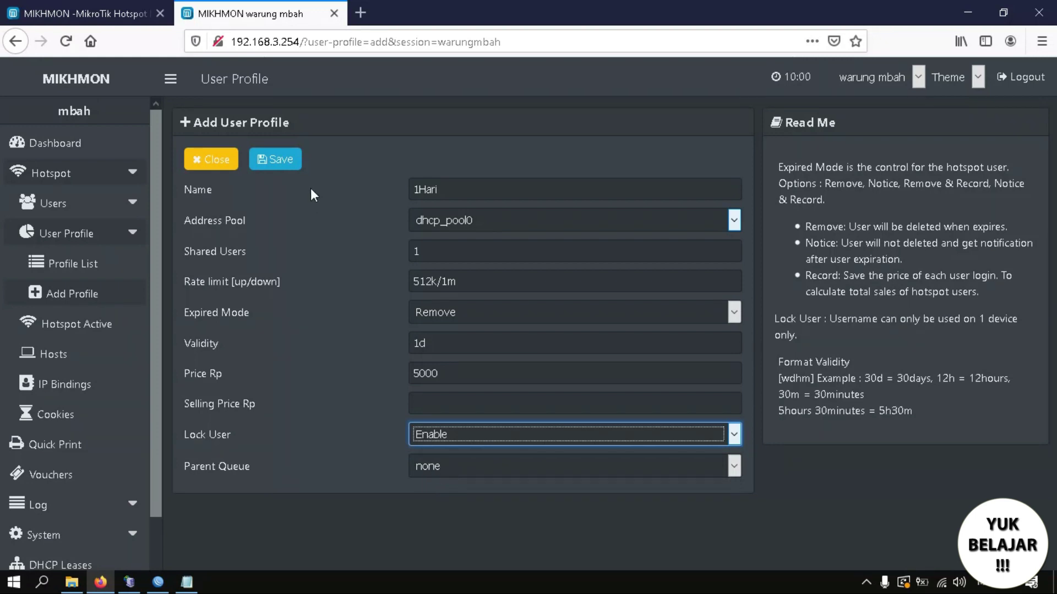
click(277, 170)
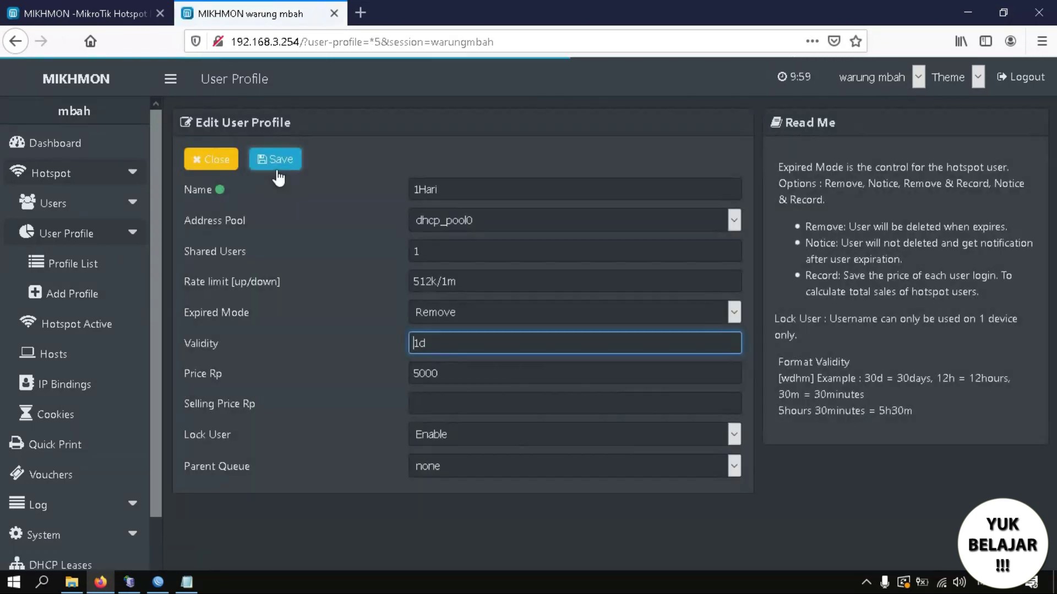
click(212, 161)
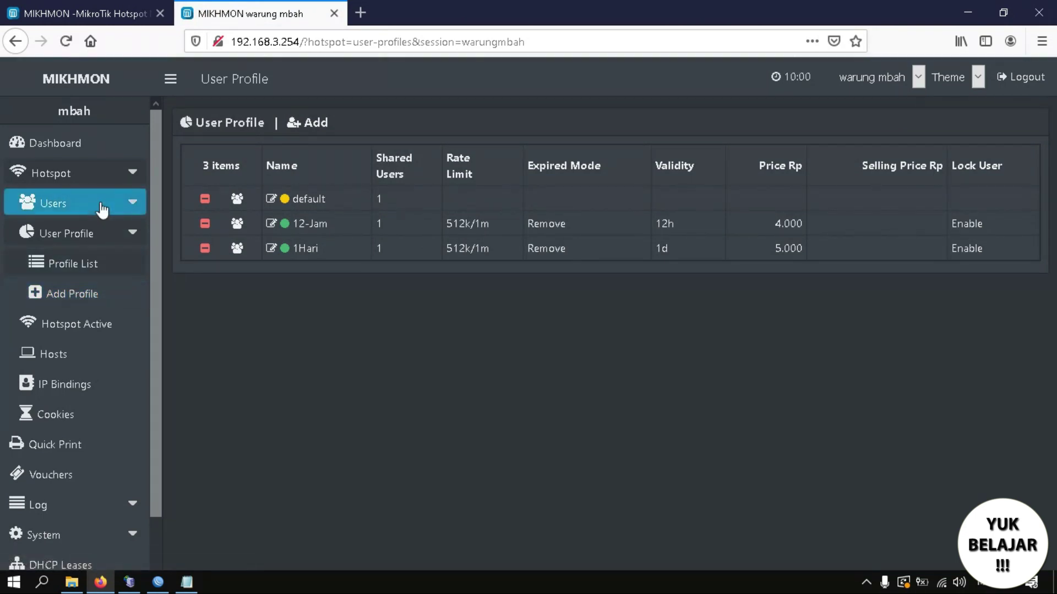
Open the Users > User List page showing all 262 hotspot users.
click(102, 210)
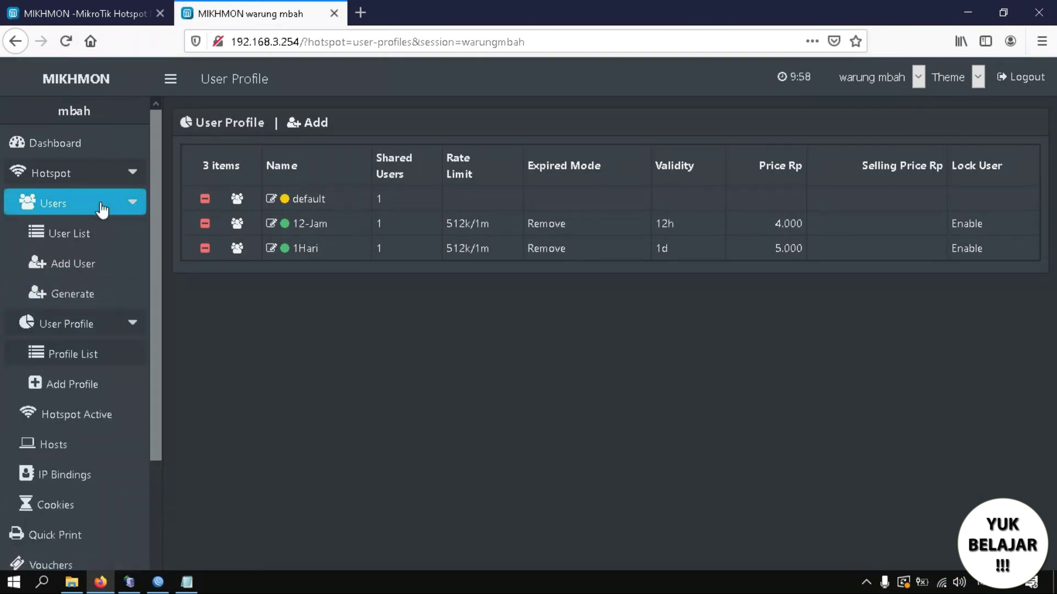
click(101, 210)
click(99, 235)
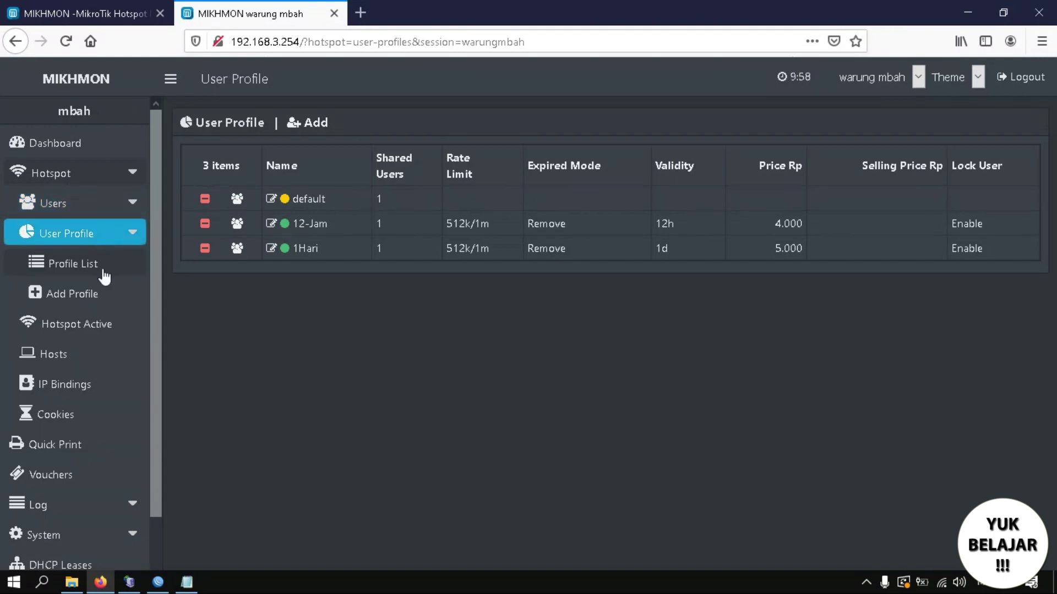
click(187, 582)
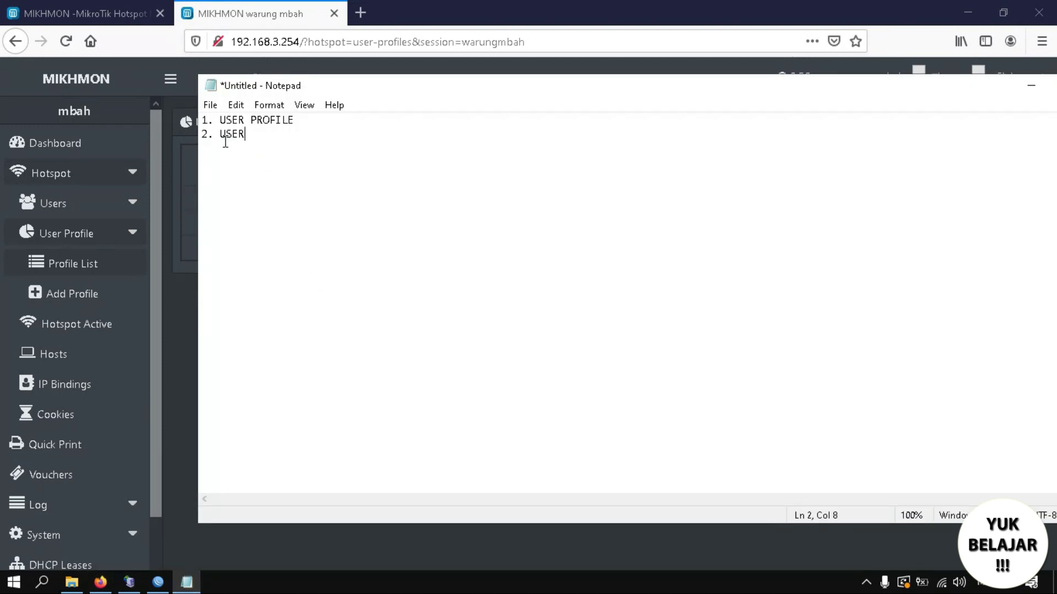
click(92, 216)
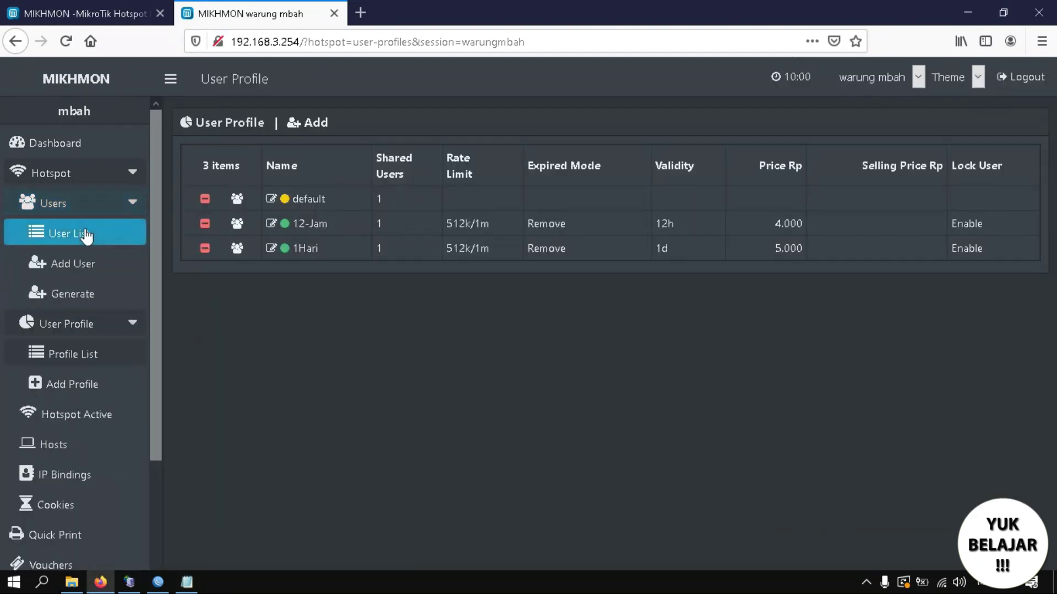
click(72, 288)
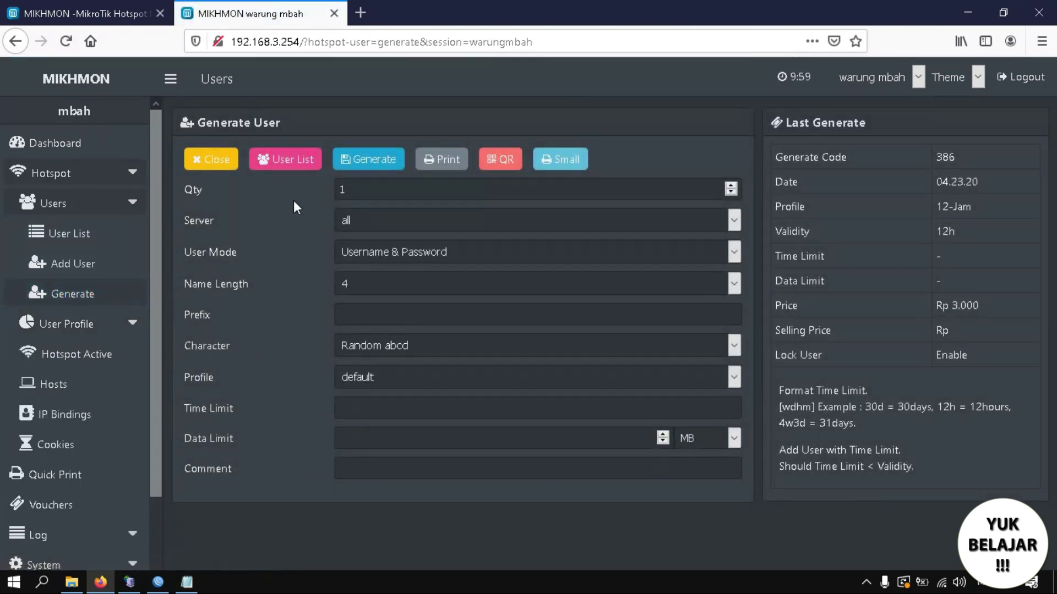
click(75, 242)
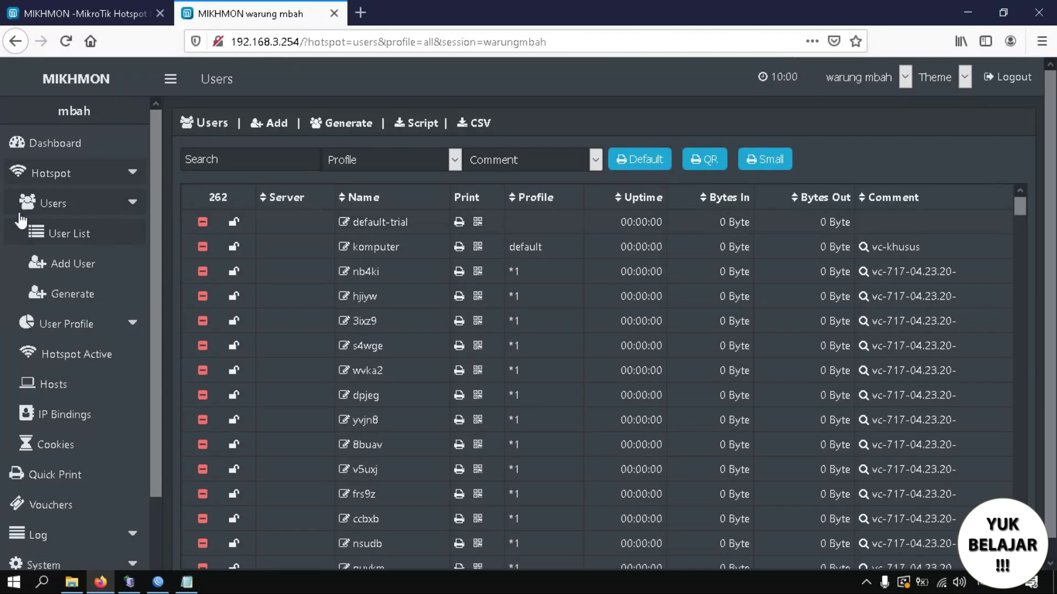
Filter the user list by comment vc-717 and delete that batch.
click(424, 161)
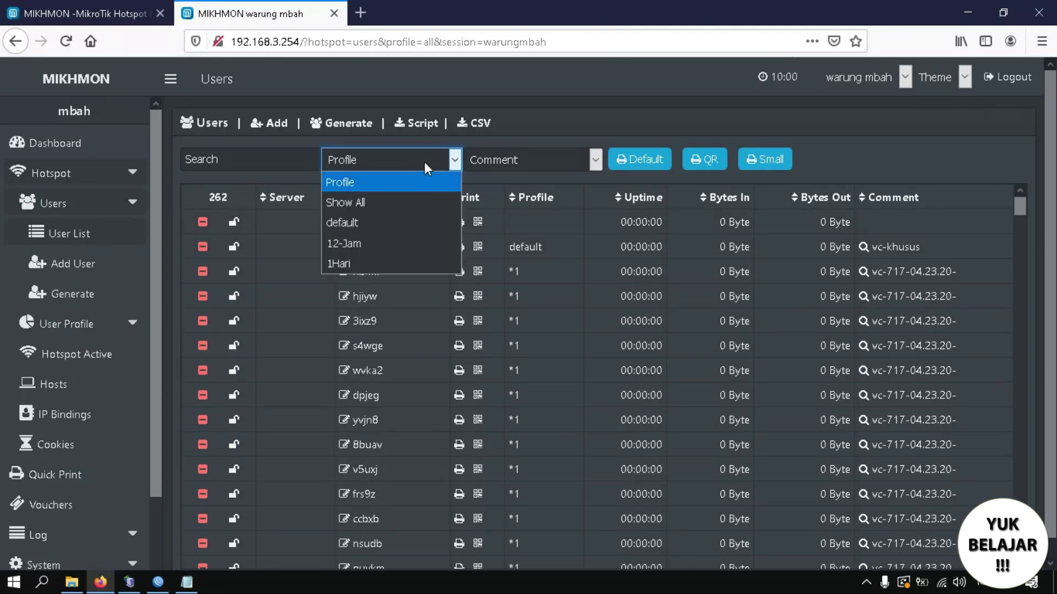
click(353, 245)
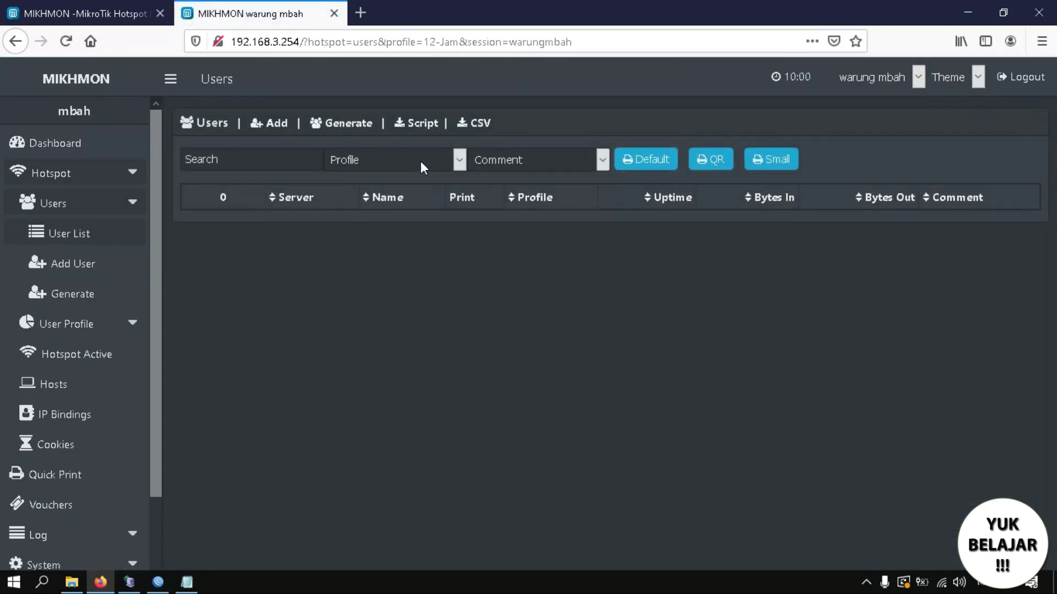
click(419, 160)
click(355, 264)
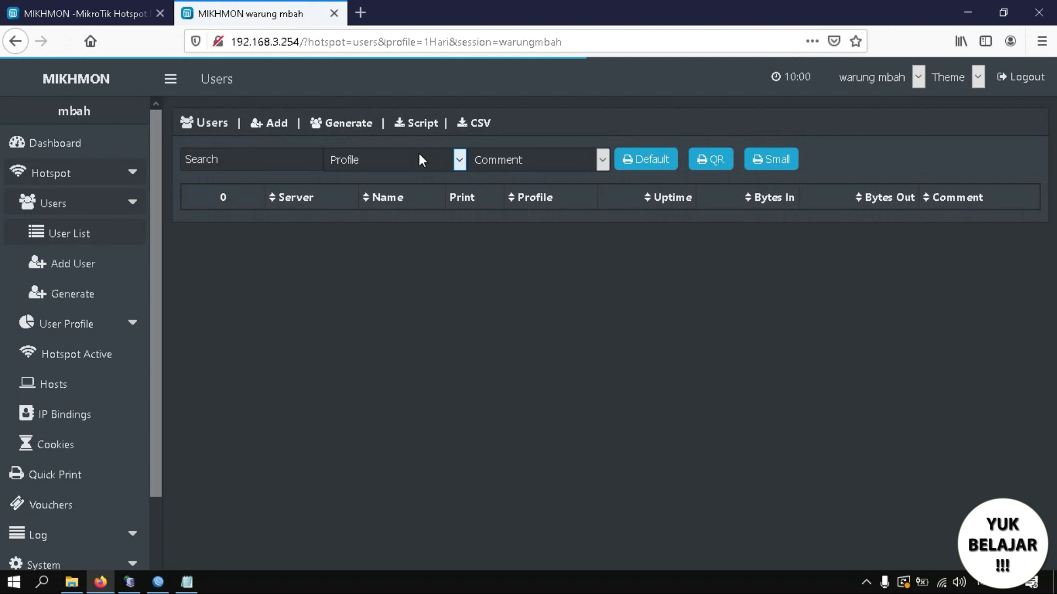
click(420, 159)
click(384, 207)
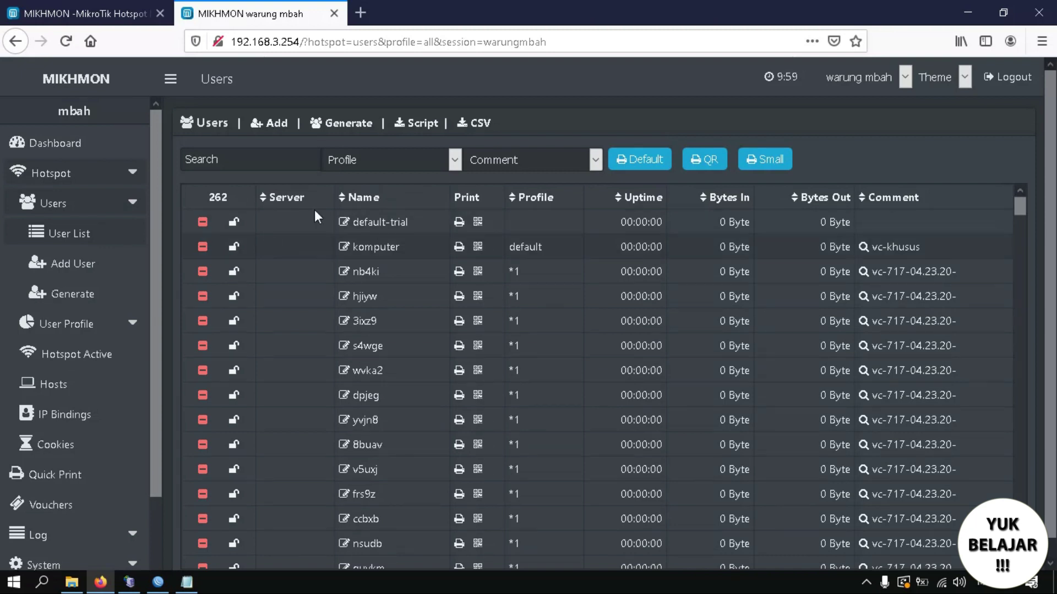
click(559, 167)
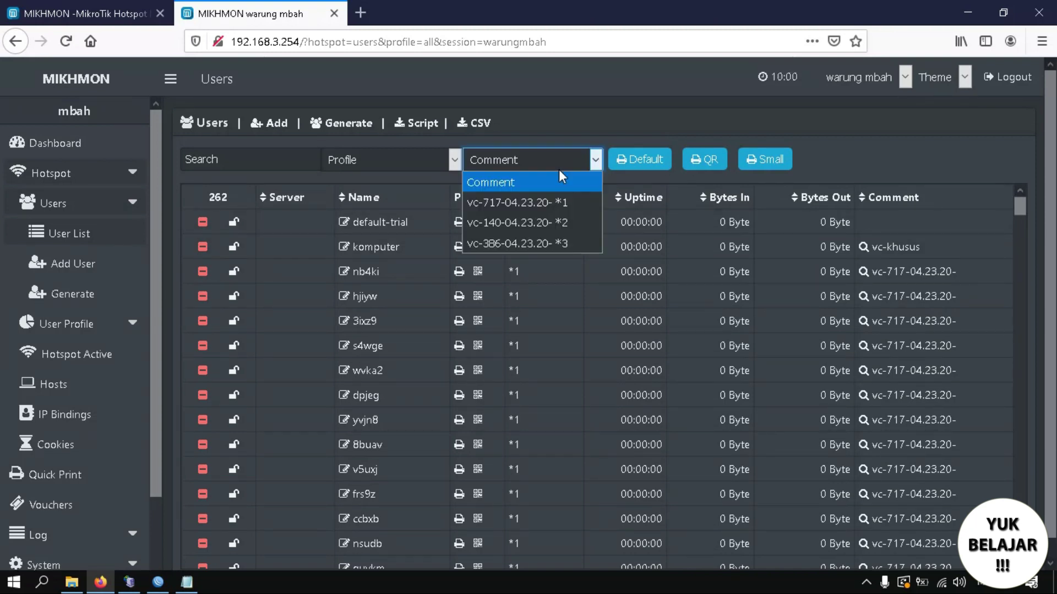
click(530, 200)
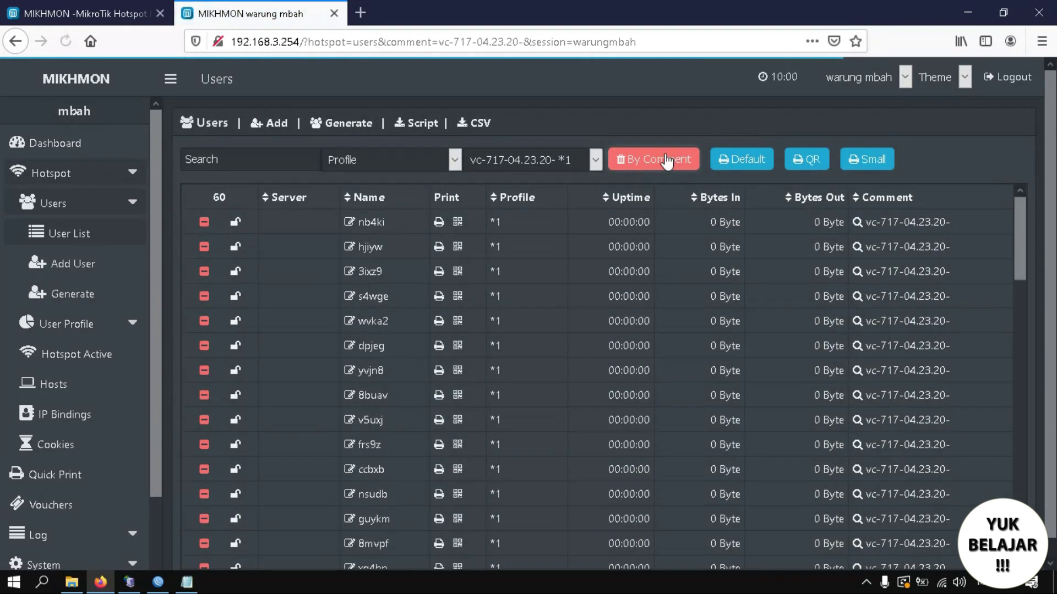
click(695, 161)
click(567, 278)
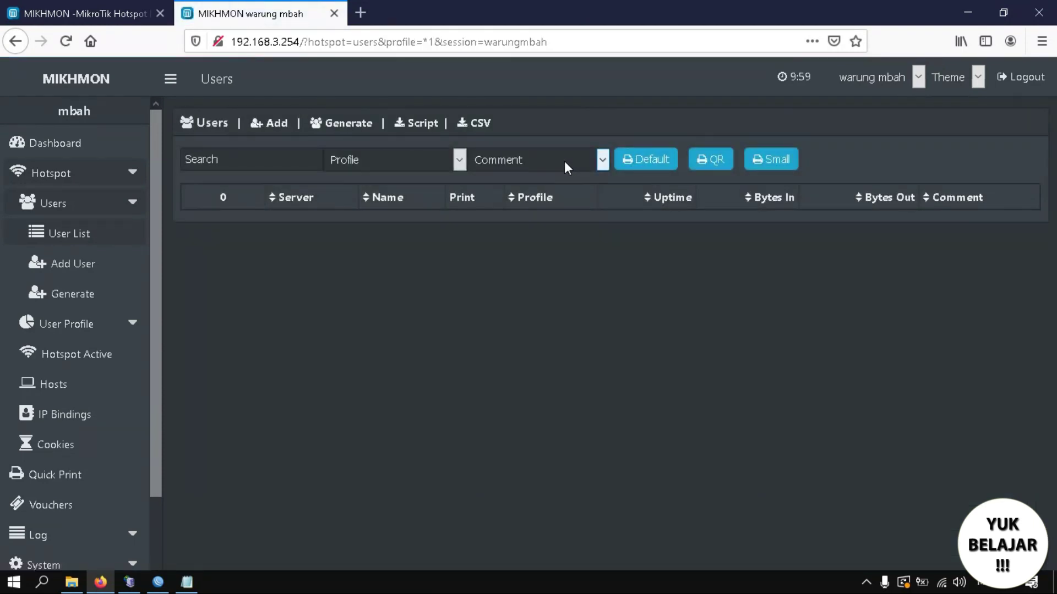
Filter by comment vc-140 across all profiles and delete that batch.
click(408, 161)
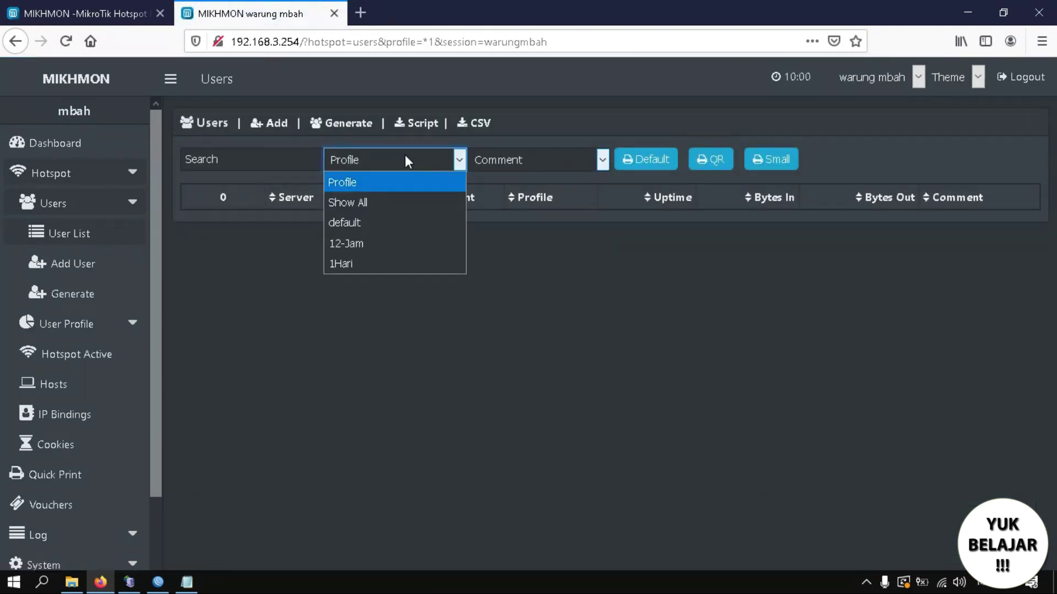
click(380, 202)
click(550, 161)
click(528, 203)
click(636, 165)
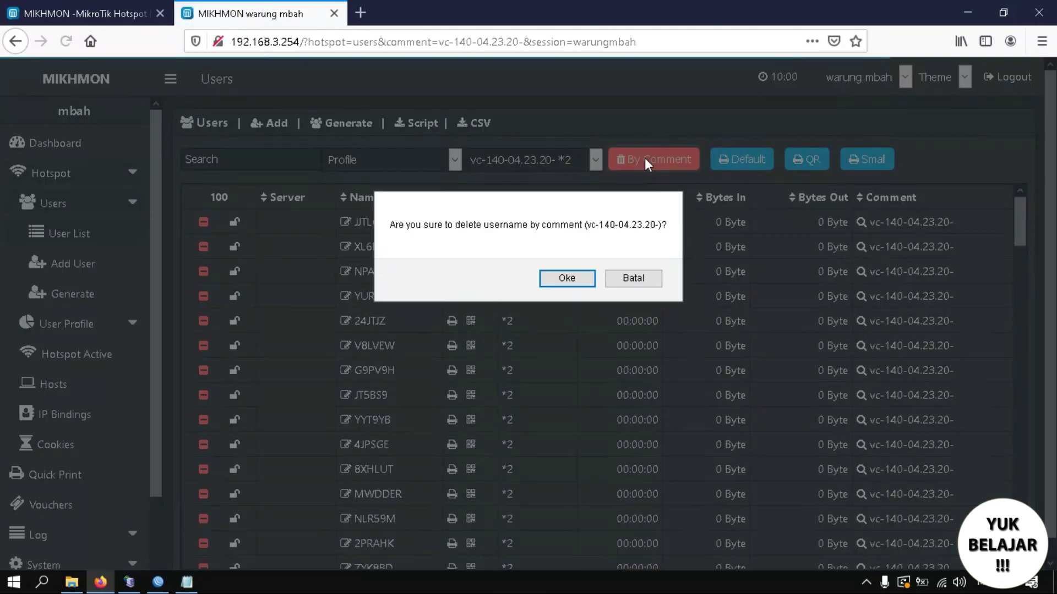
click(572, 272)
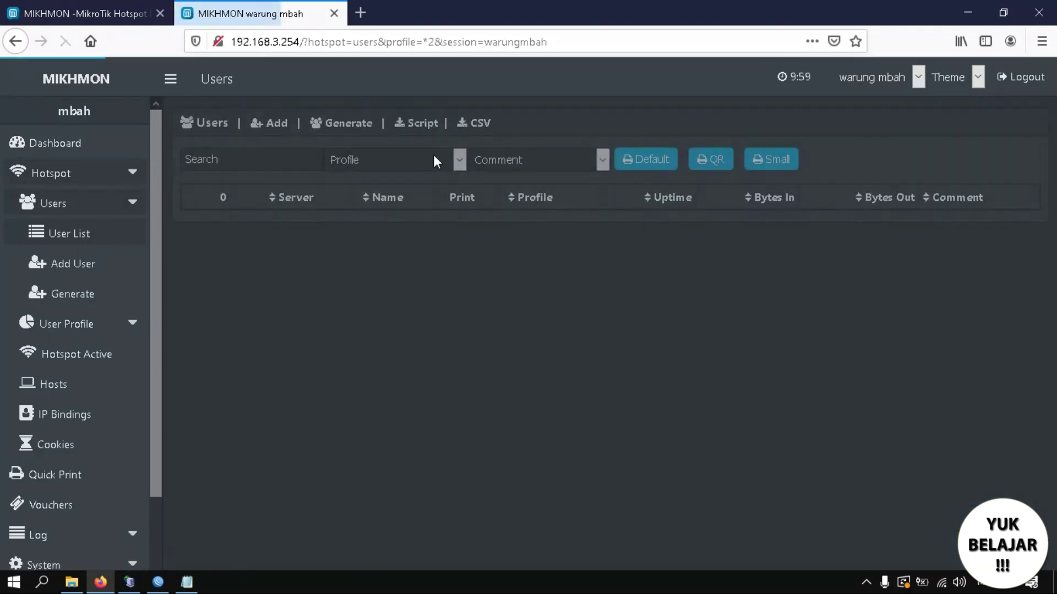
Filter by comment vc-386 across all profiles and delete that batch.
click(434, 157)
click(402, 203)
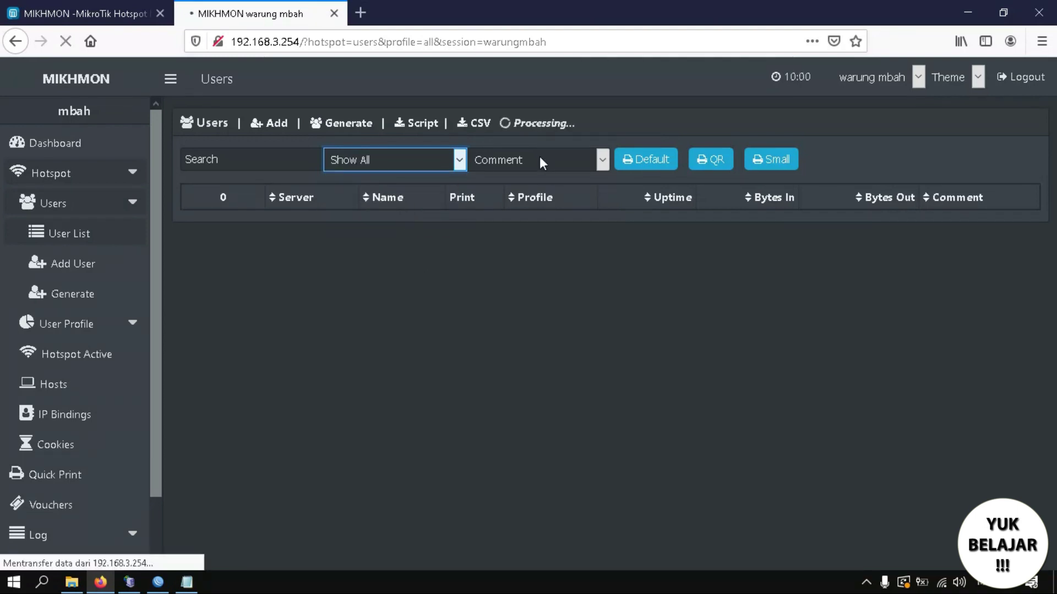
click(540, 157)
click(532, 200)
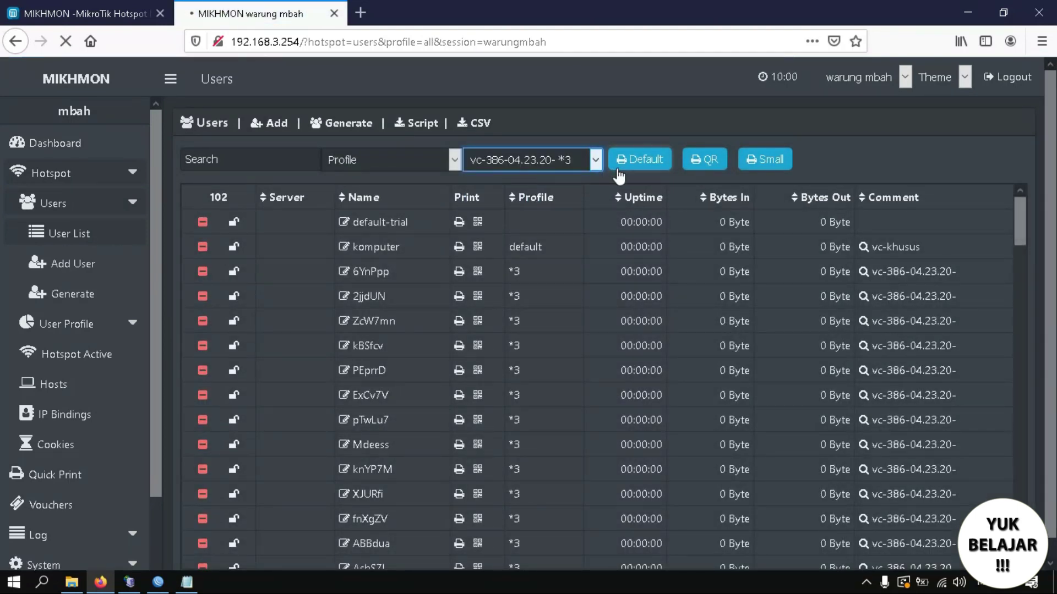
click(658, 159)
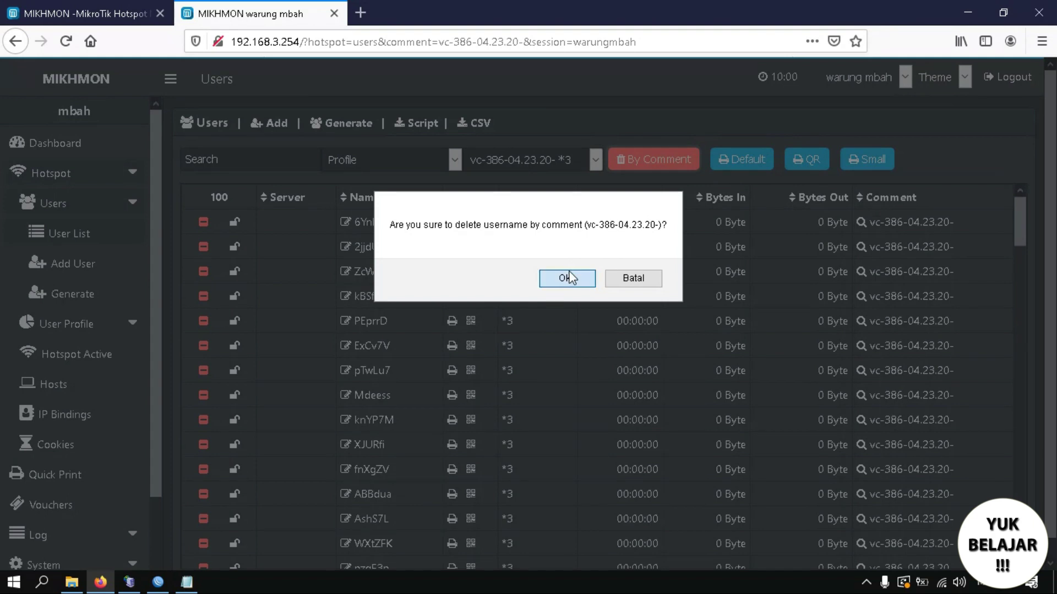
click(567, 278)
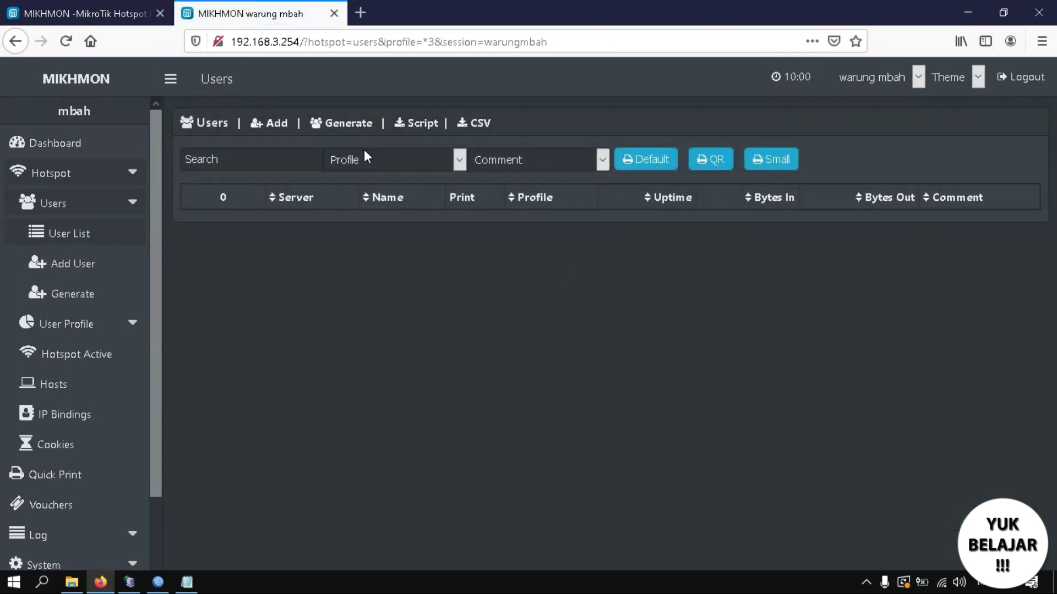
click(364, 160)
click(365, 159)
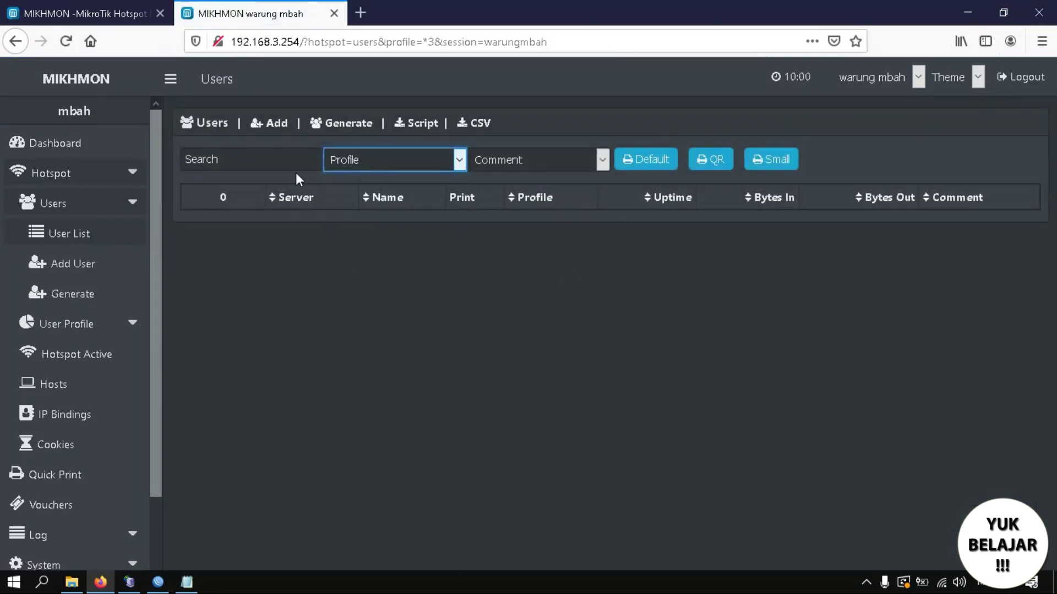
click(133, 209)
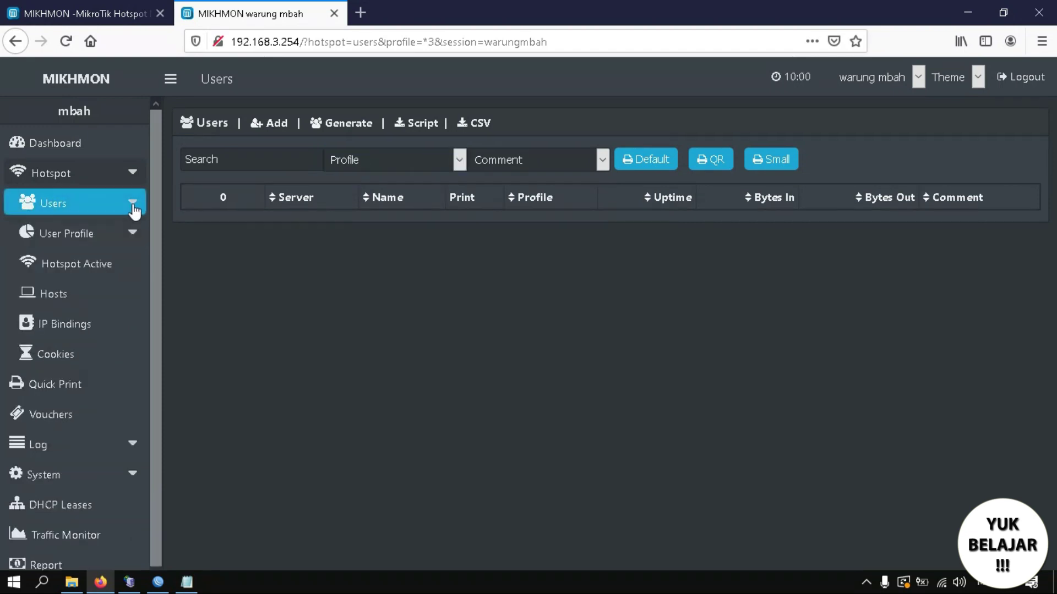
click(134, 209)
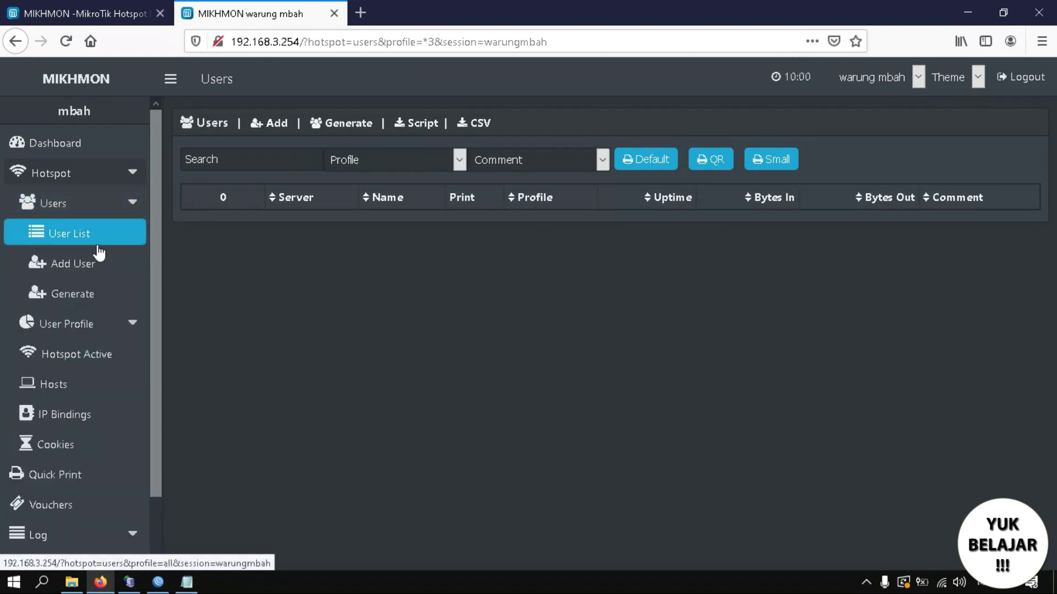
In Generate User, set quantity 100, username equals password, and name length 5.
click(82, 300)
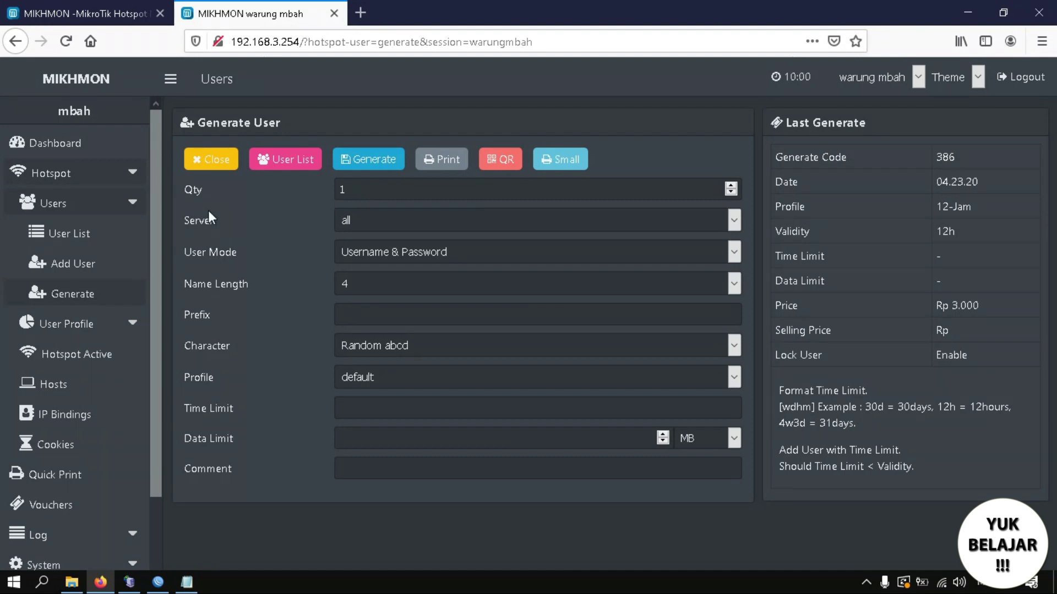
click(402, 189)
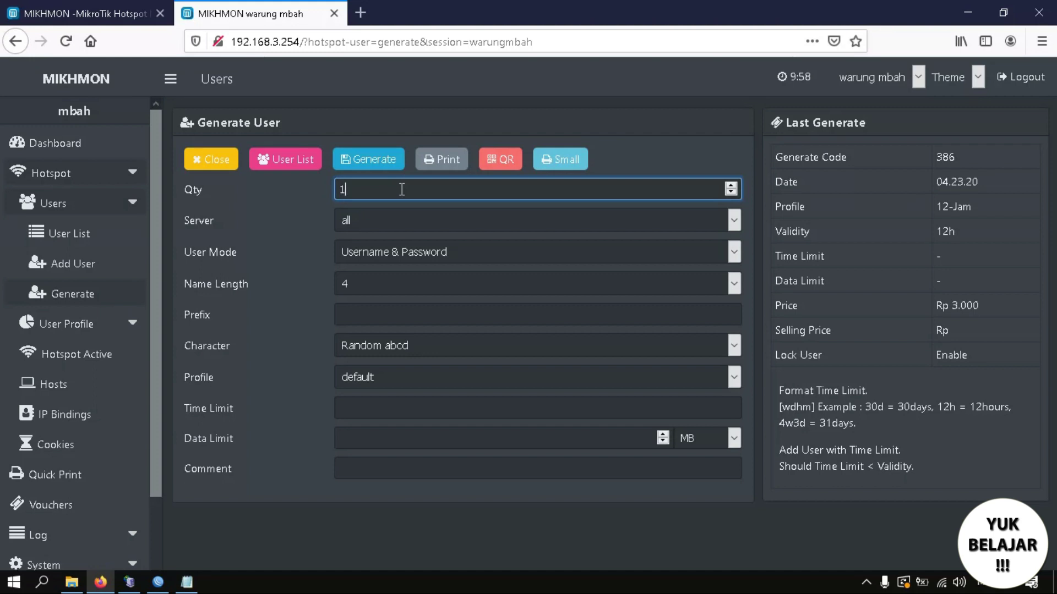
text(00)
key(Tab)
click(371, 251)
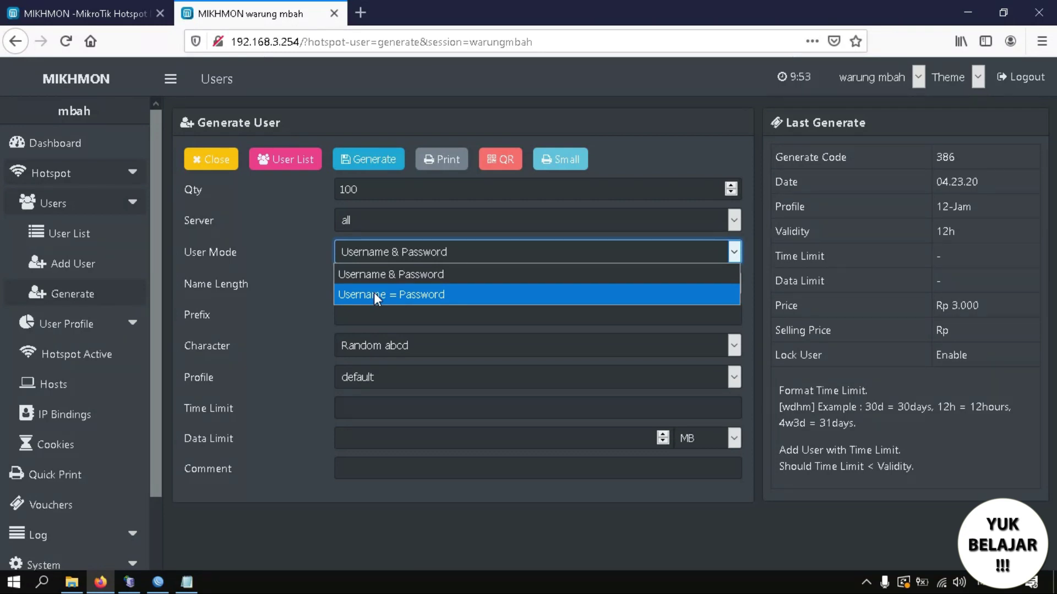
click(374, 292)
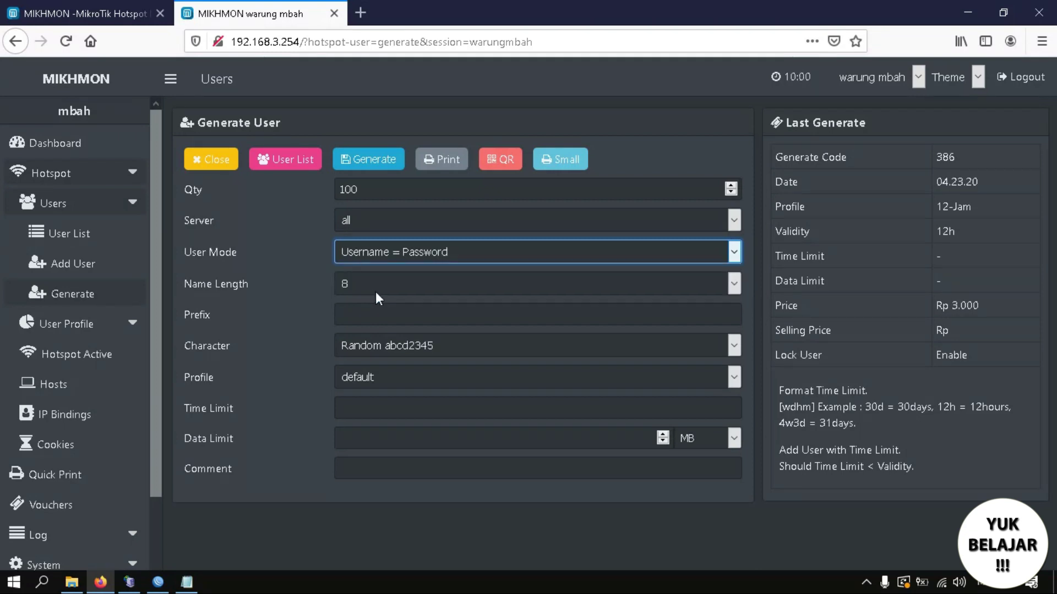
click(391, 282)
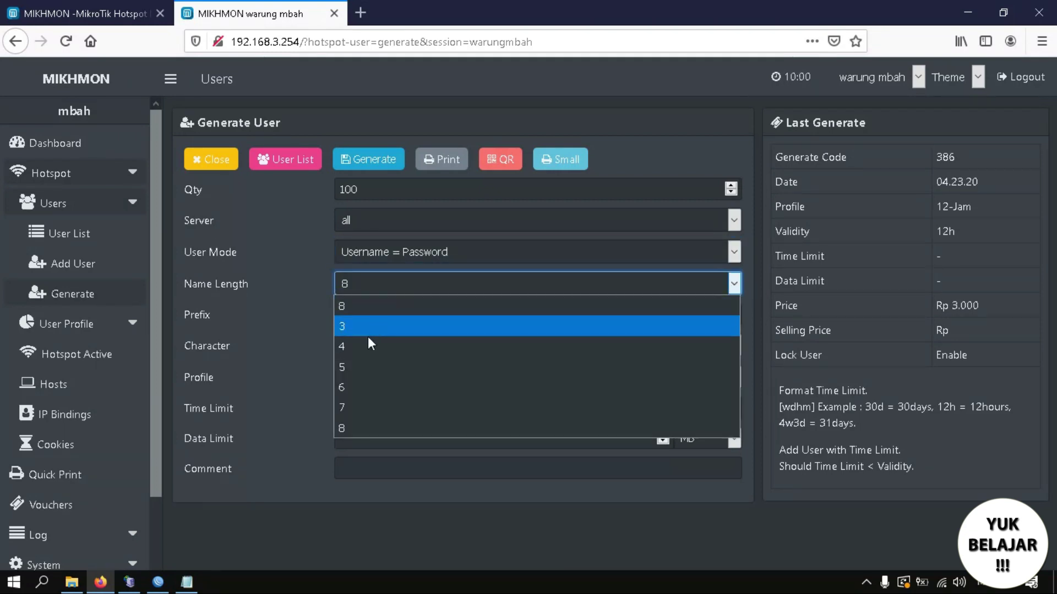
click(355, 368)
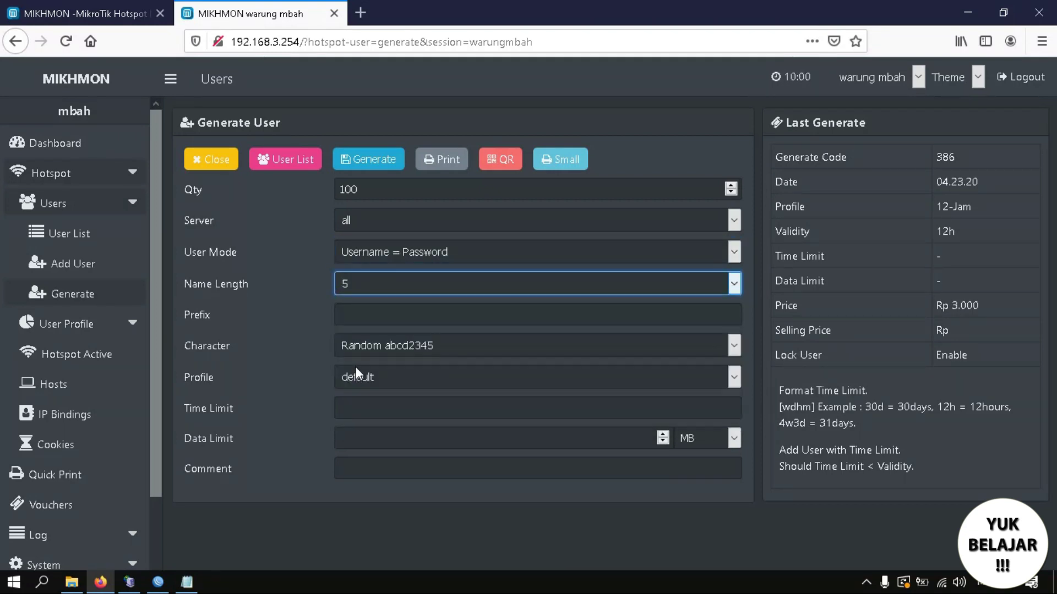
Choose character set Random 5aB2c34D and profile 12-Jam, then generate the vouchers.
click(407, 315)
click(404, 347)
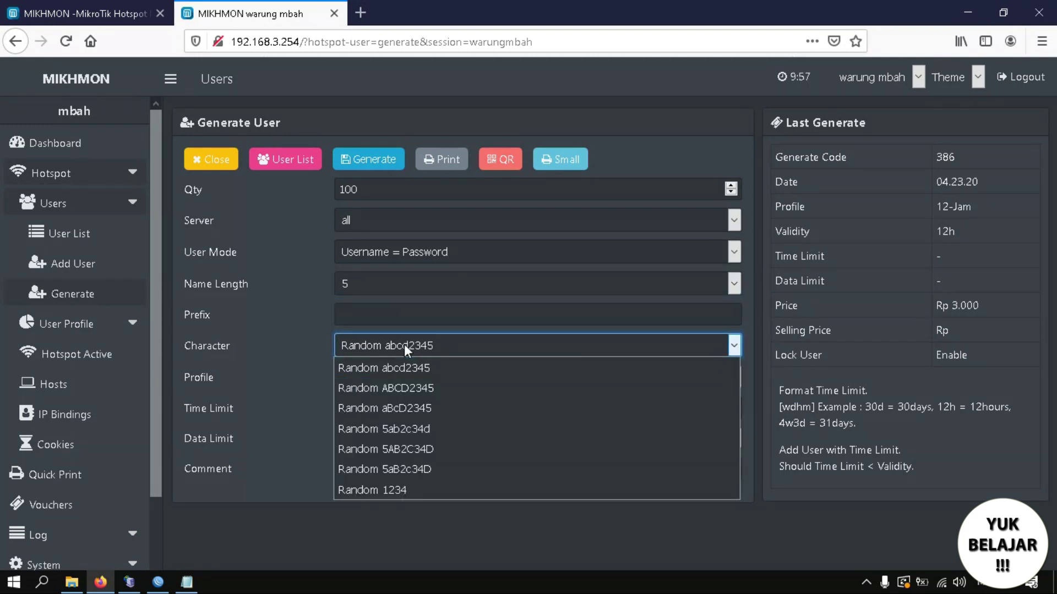
click(408, 469)
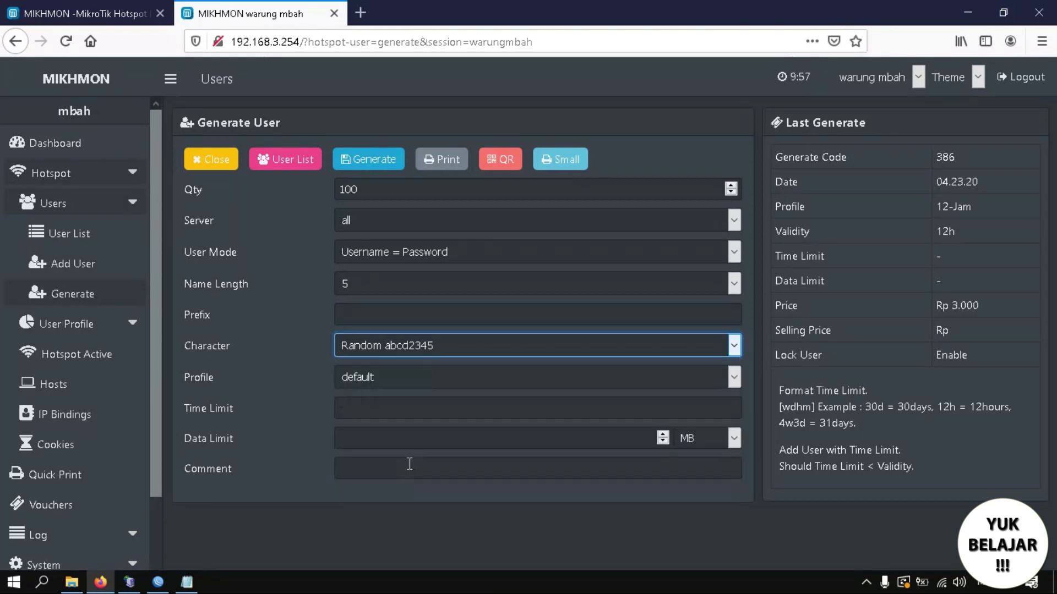
click(394, 382)
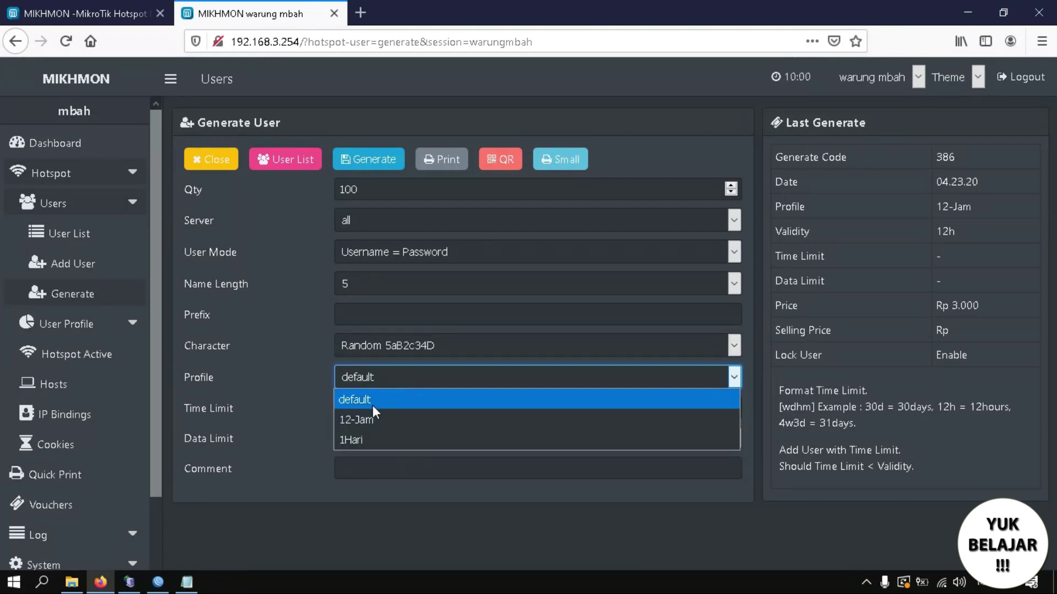
click(364, 421)
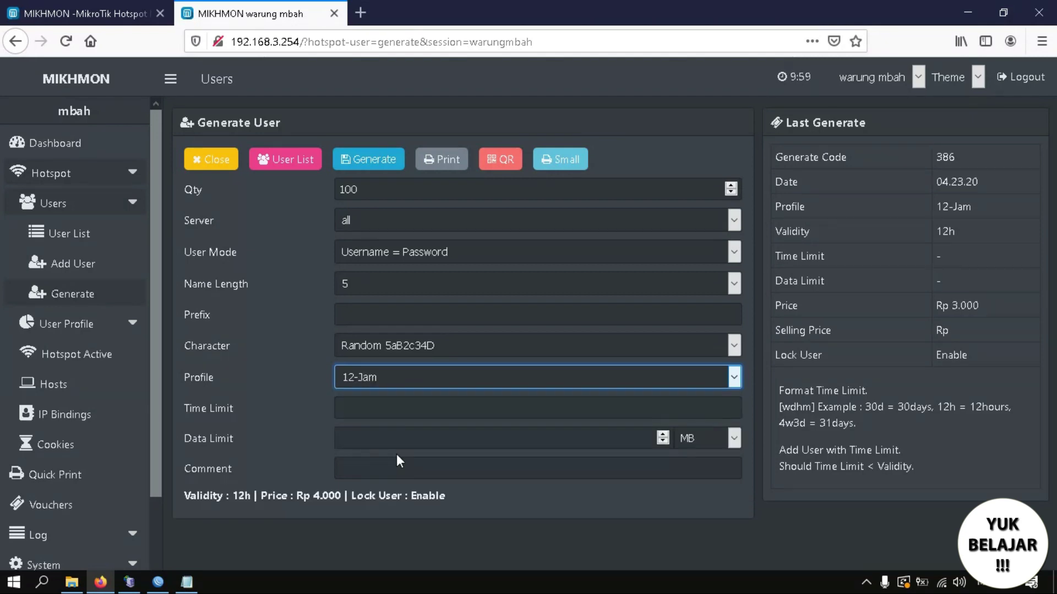
click(377, 165)
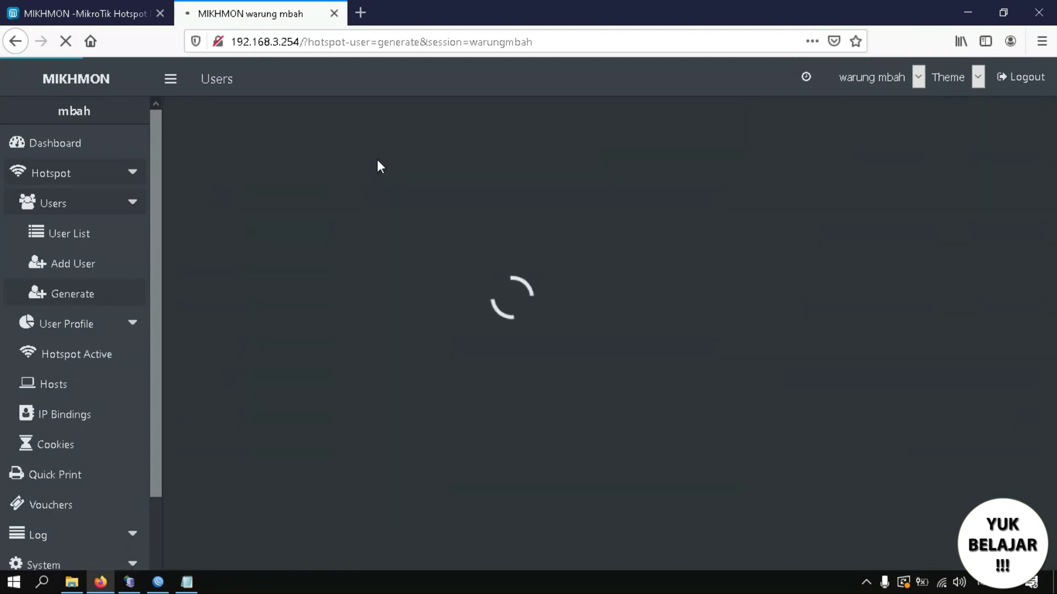
click(91, 243)
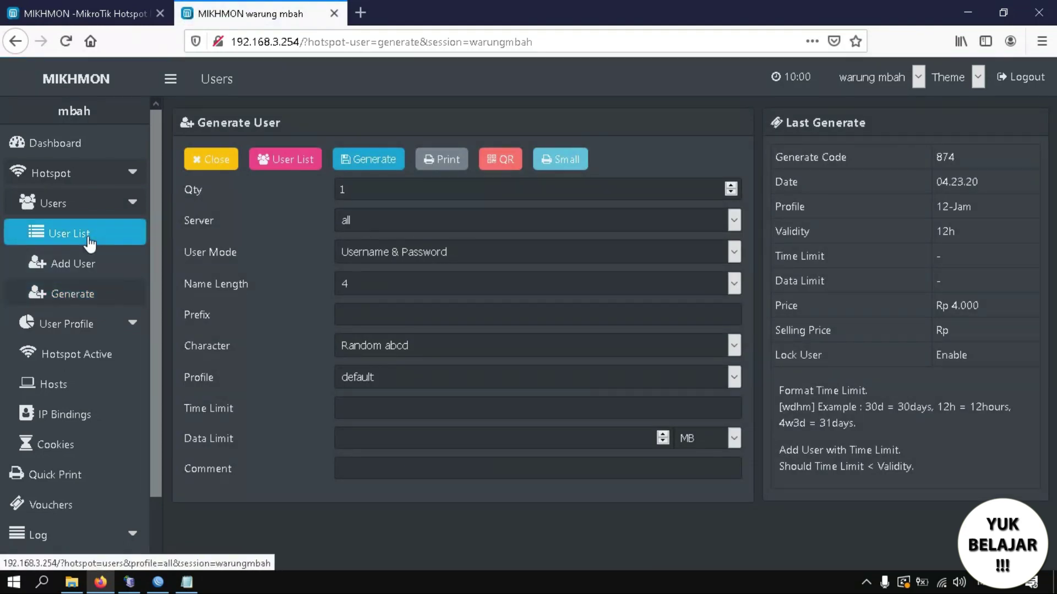
Filter the hotspot user list to the 12-Jam profile and the vc-874-04.23.20- comment batch.
click(84, 241)
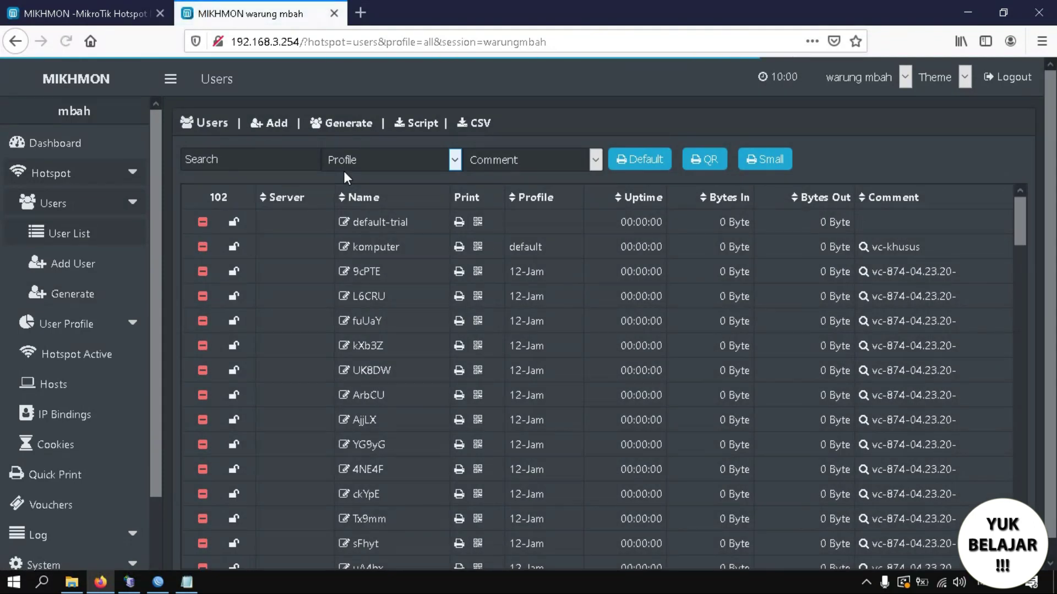
click(375, 160)
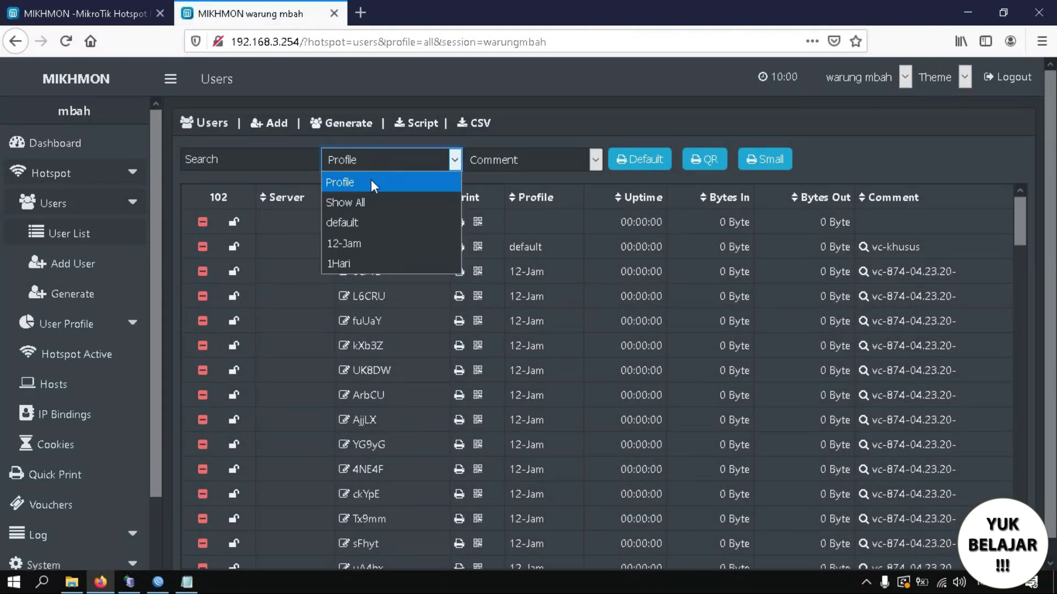
click(352, 244)
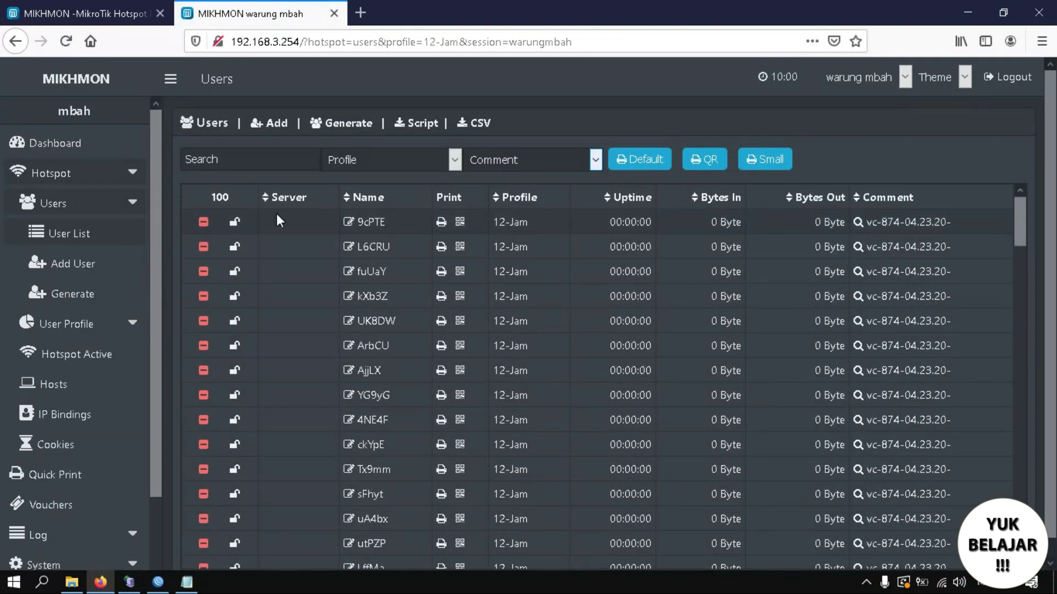
click(514, 160)
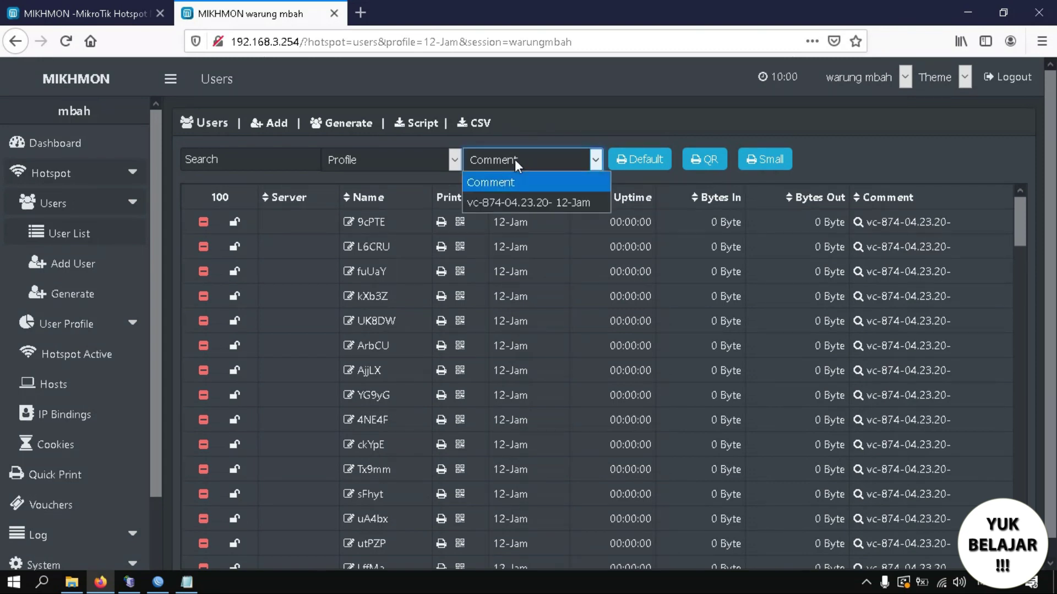
click(506, 195)
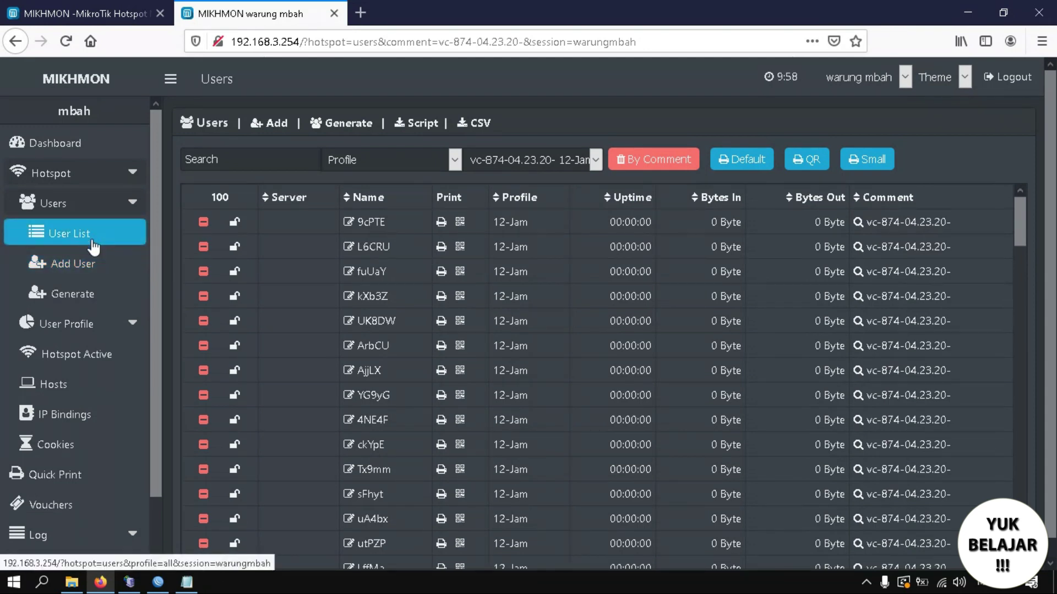
In the Generate form, set quantity 200, username equal to password, and name length 6.
click(80, 308)
click(362, 185)
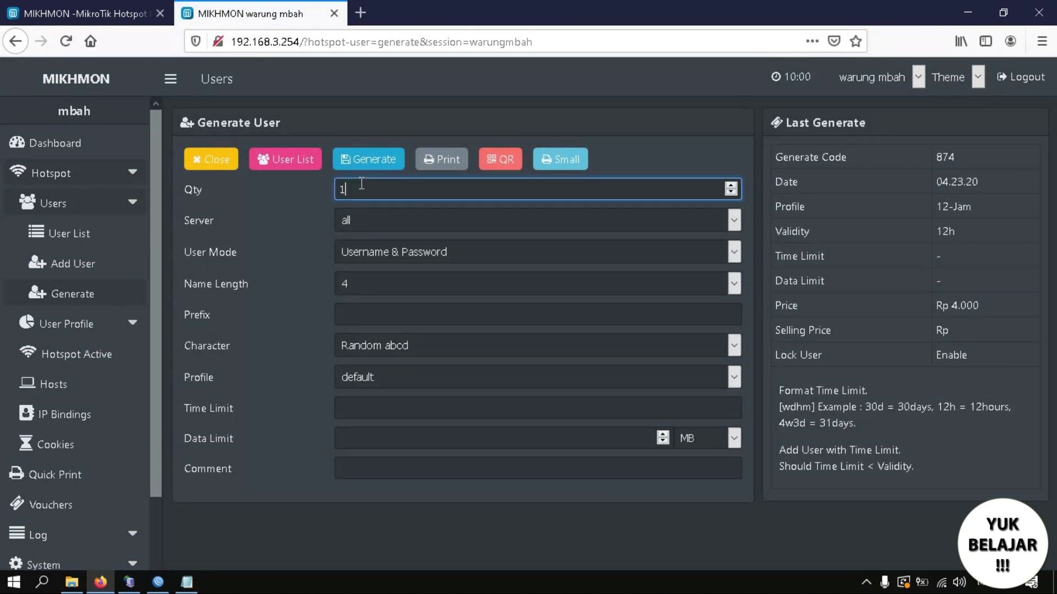
text(200)
click(379, 260)
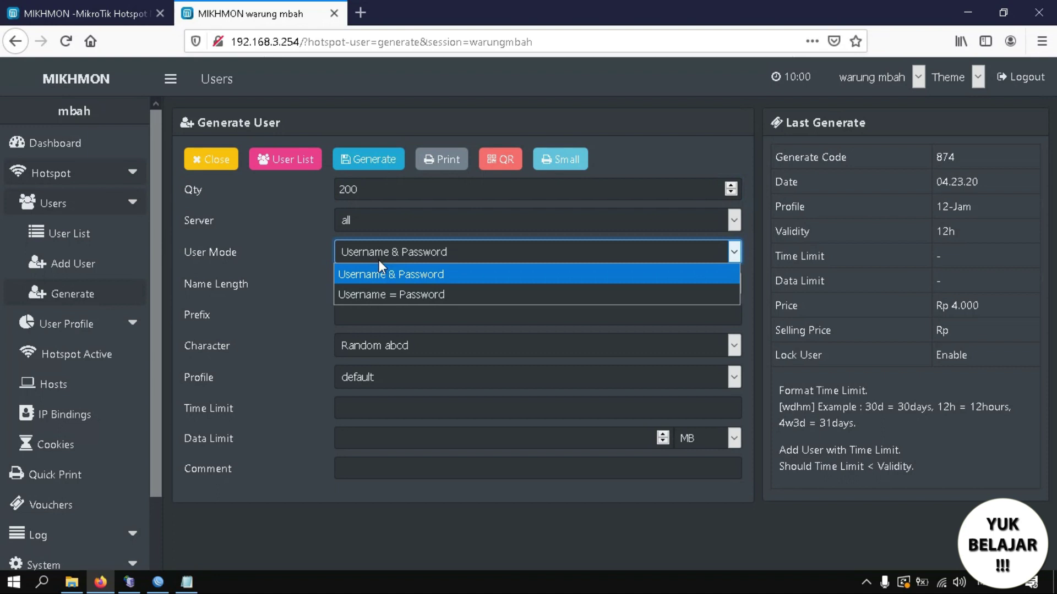
click(380, 289)
click(378, 287)
click(354, 388)
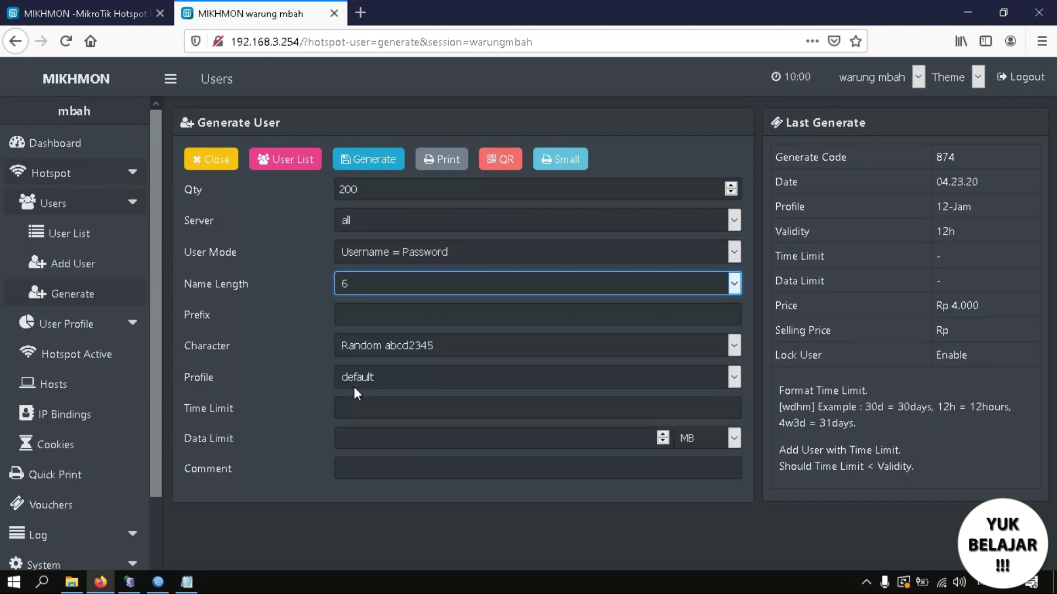
Choose the Random 5aB2c34D character set and the 1Hari profile, then generate the batch.
click(372, 345)
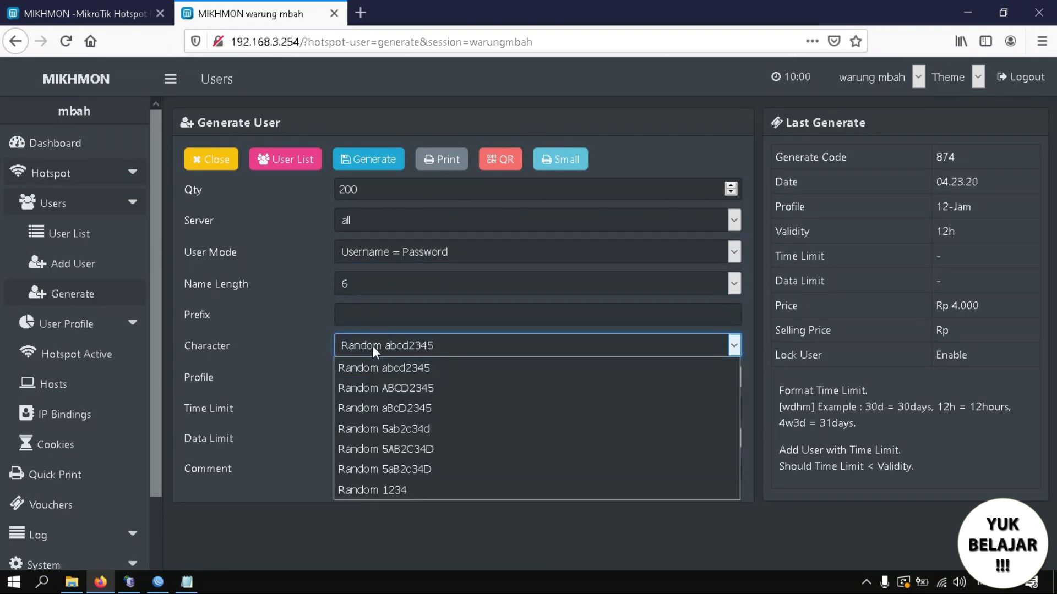
click(383, 467)
click(401, 381)
click(376, 440)
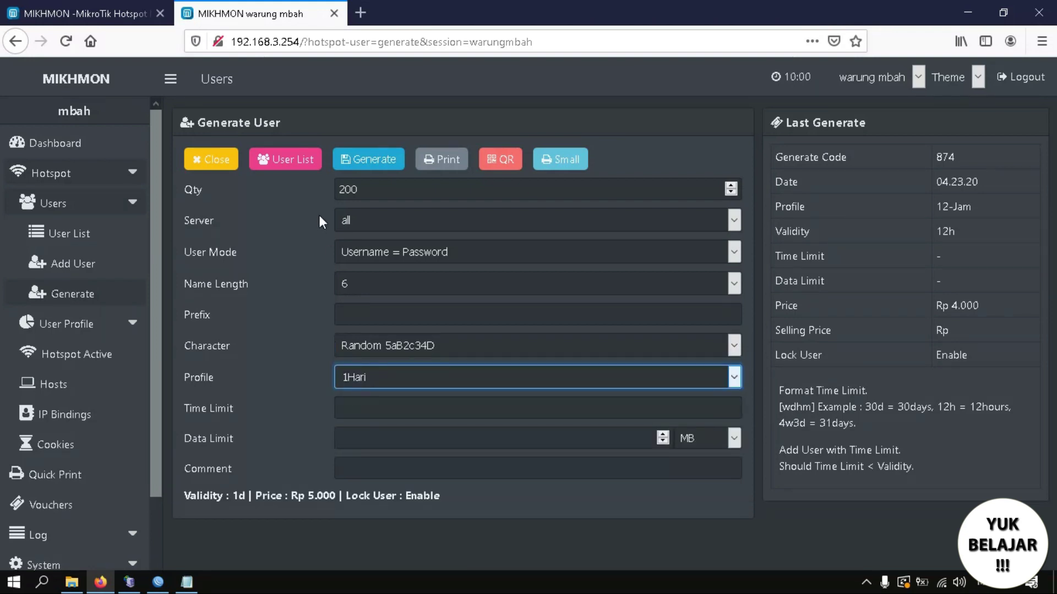
click(371, 168)
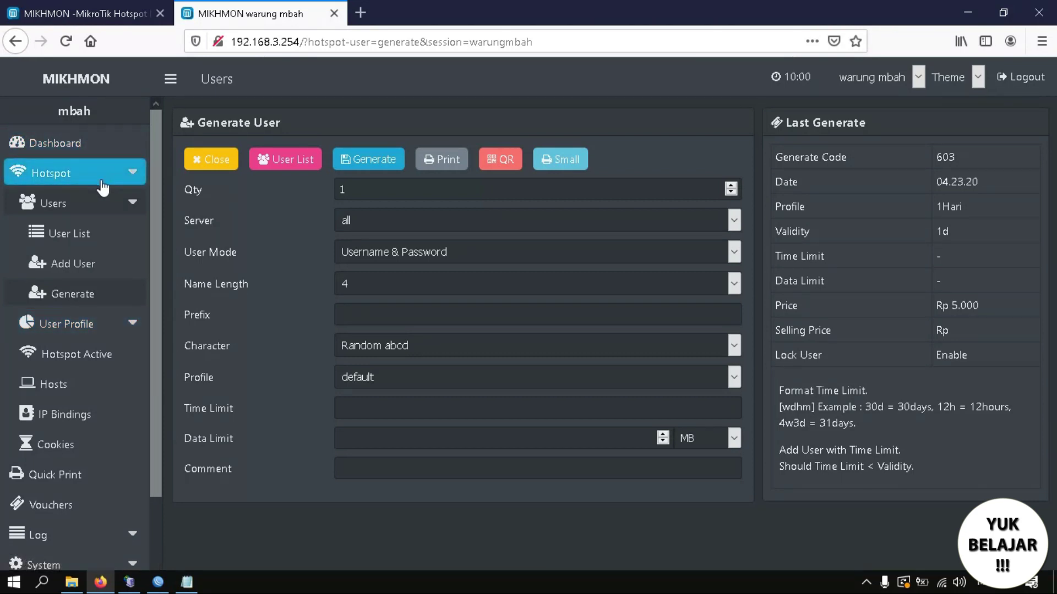
click(77, 236)
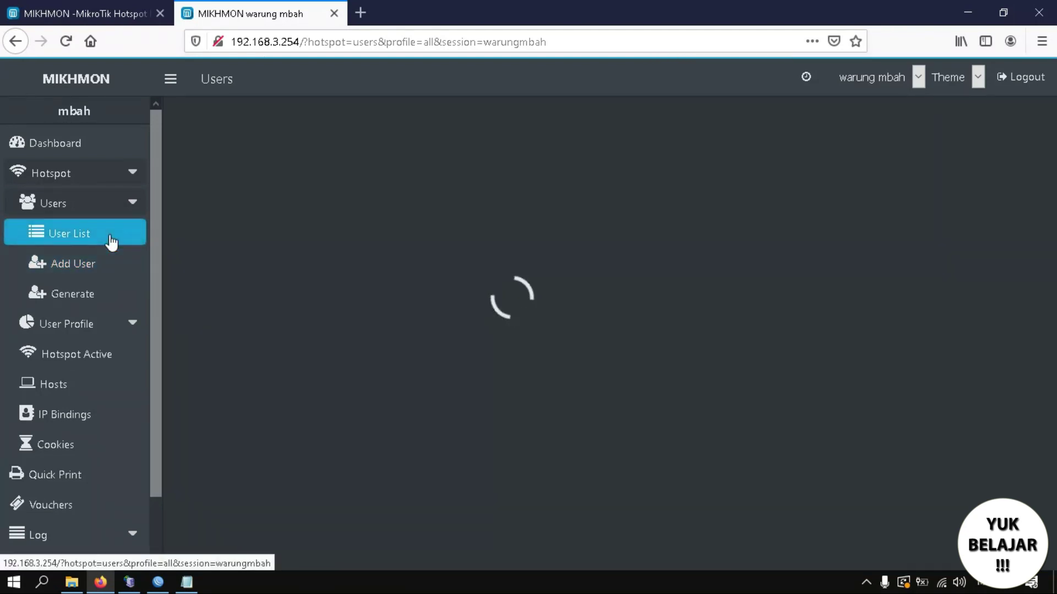
Filter the user list by the 1Hari profile to check the 200 new users.
click(93, 246)
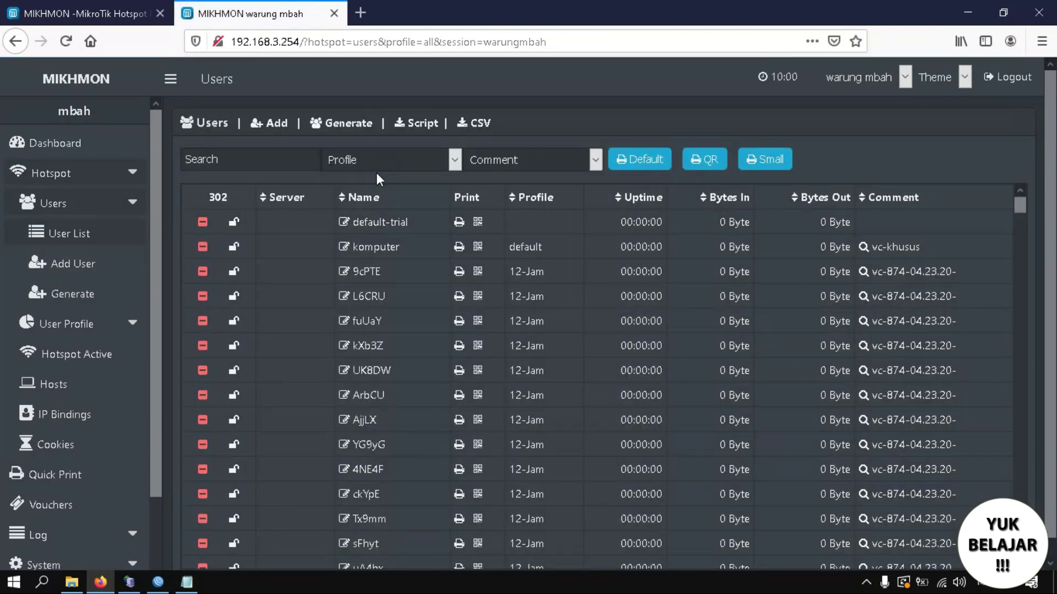
click(440, 162)
click(388, 265)
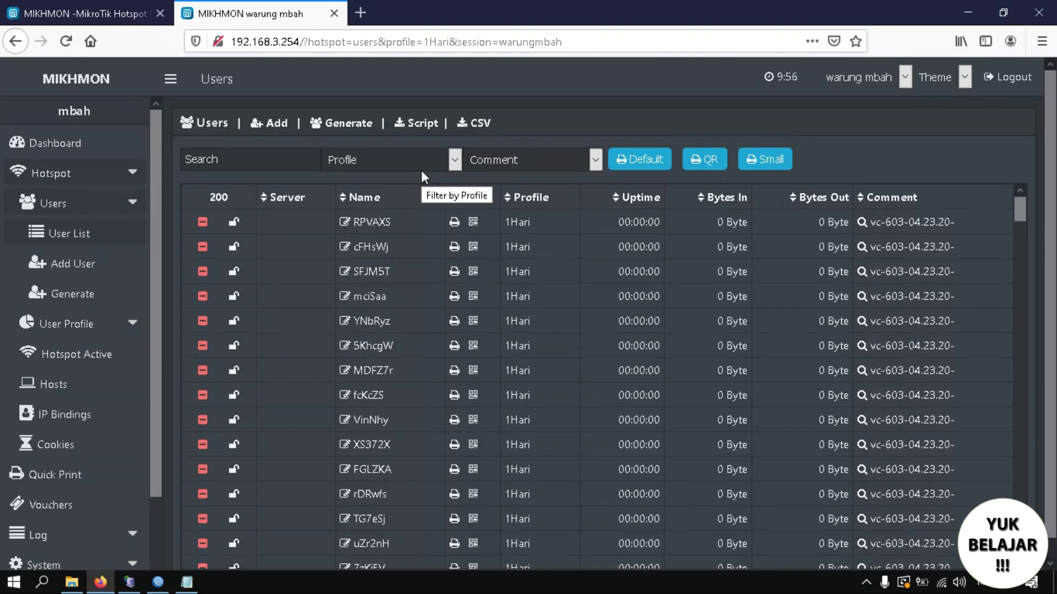
Narrow the list to the 12-Jam batch vc-874-04.23.20- and open its printable voucher sheet.
click(373, 163)
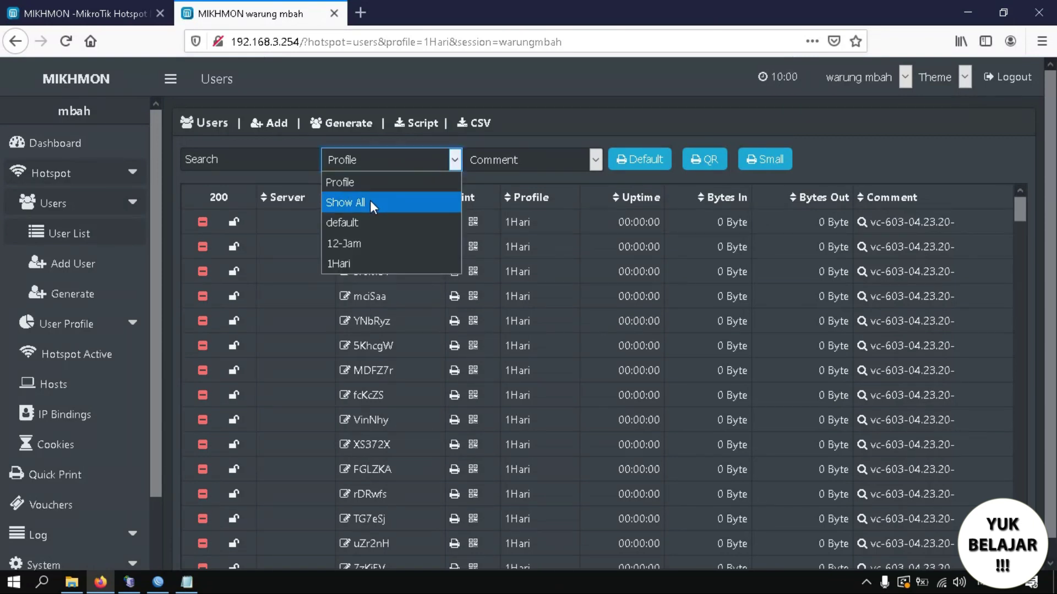
click(359, 241)
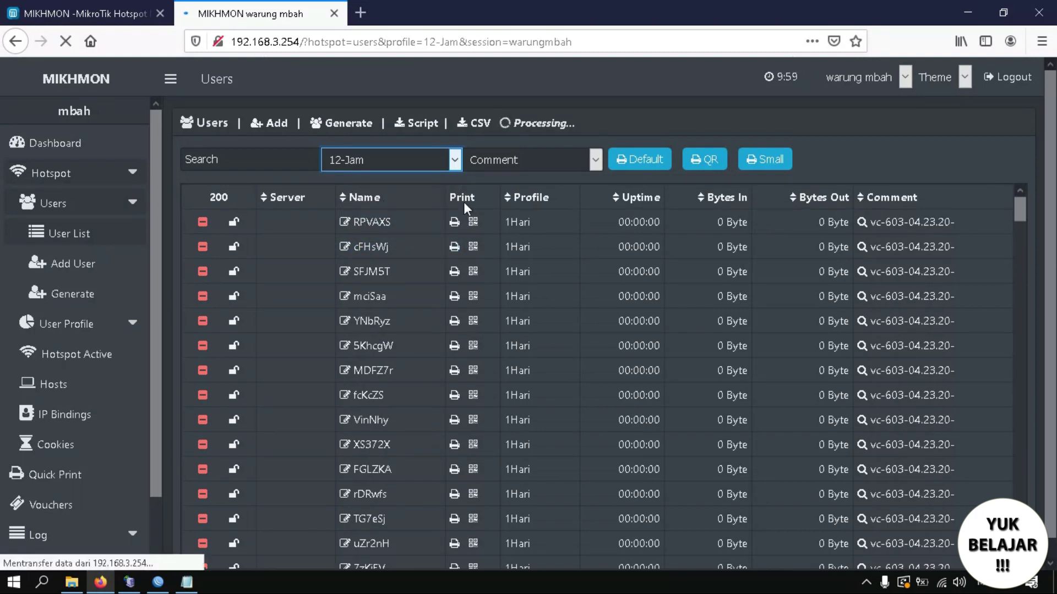
click(516, 160)
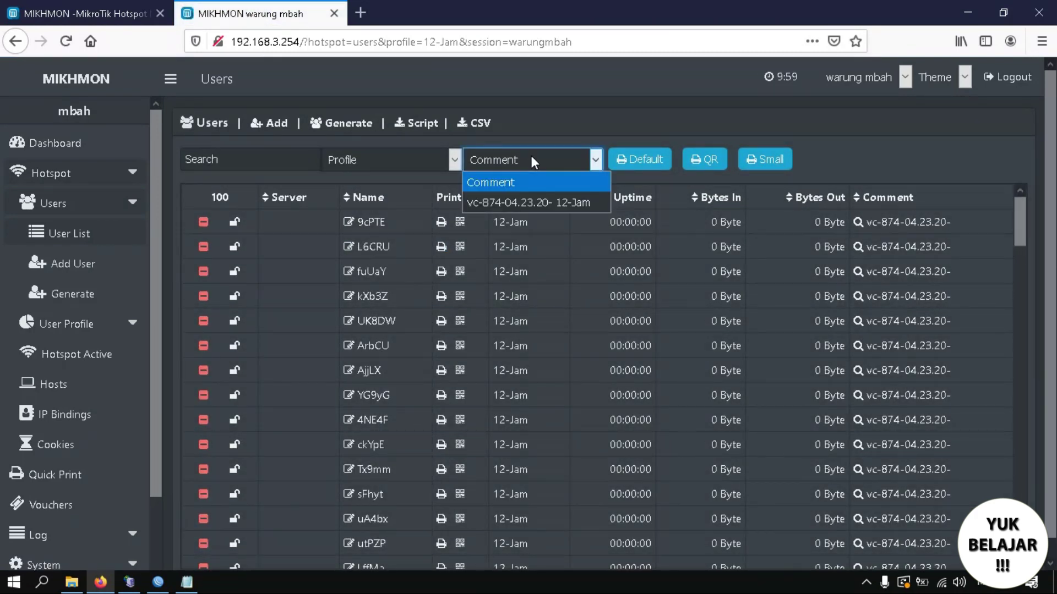
click(523, 202)
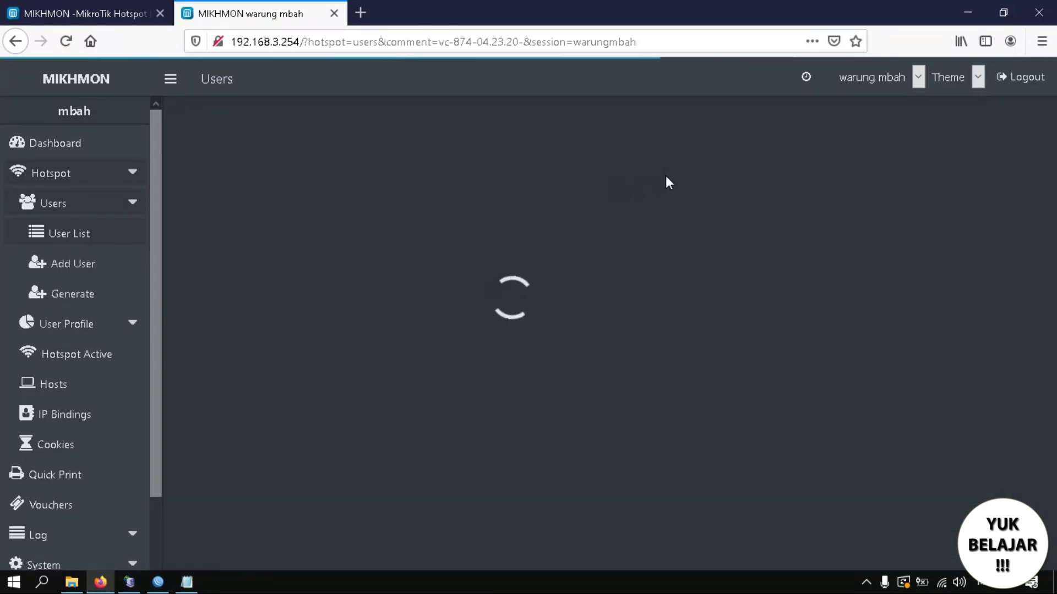
click(81, 235)
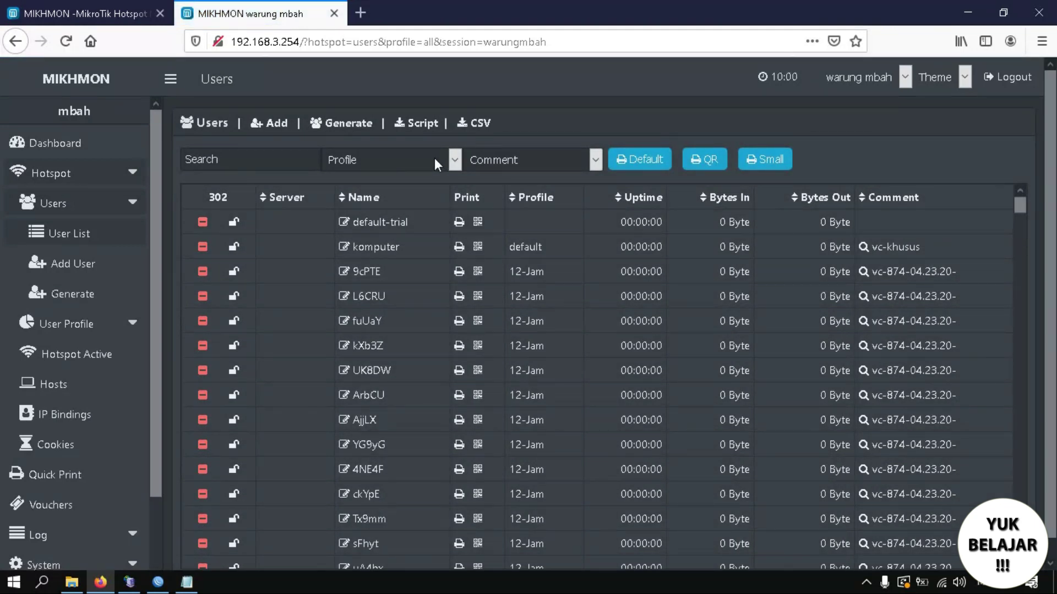
click(435, 158)
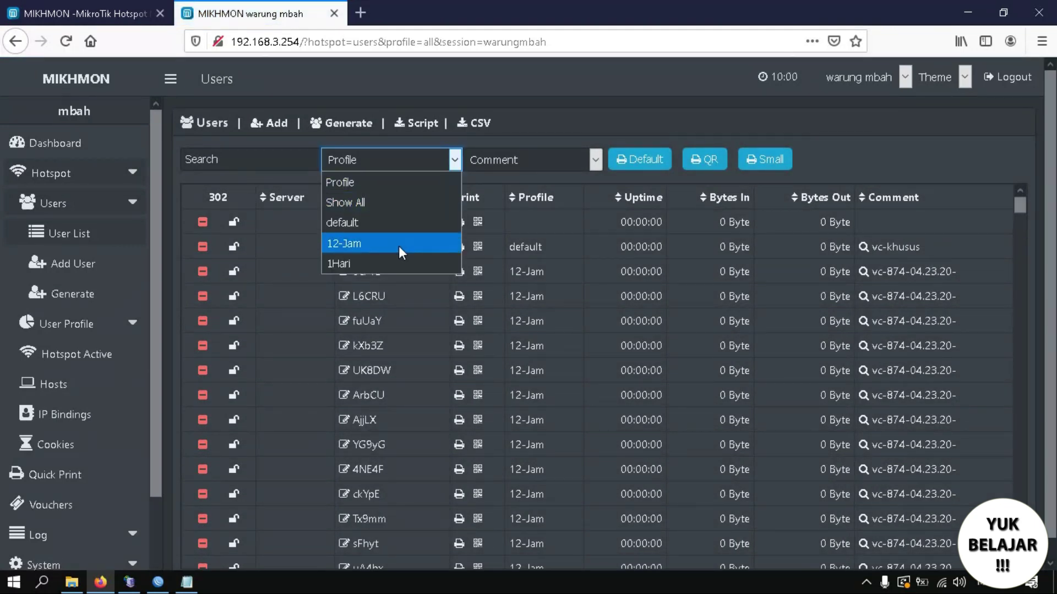
click(398, 247)
click(531, 160)
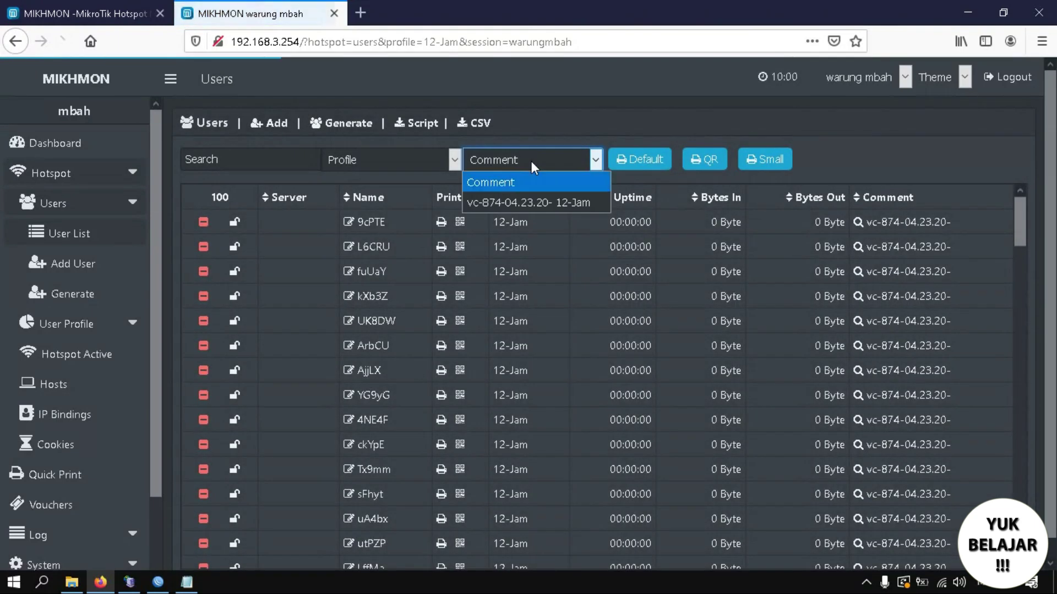
click(524, 203)
click(678, 161)
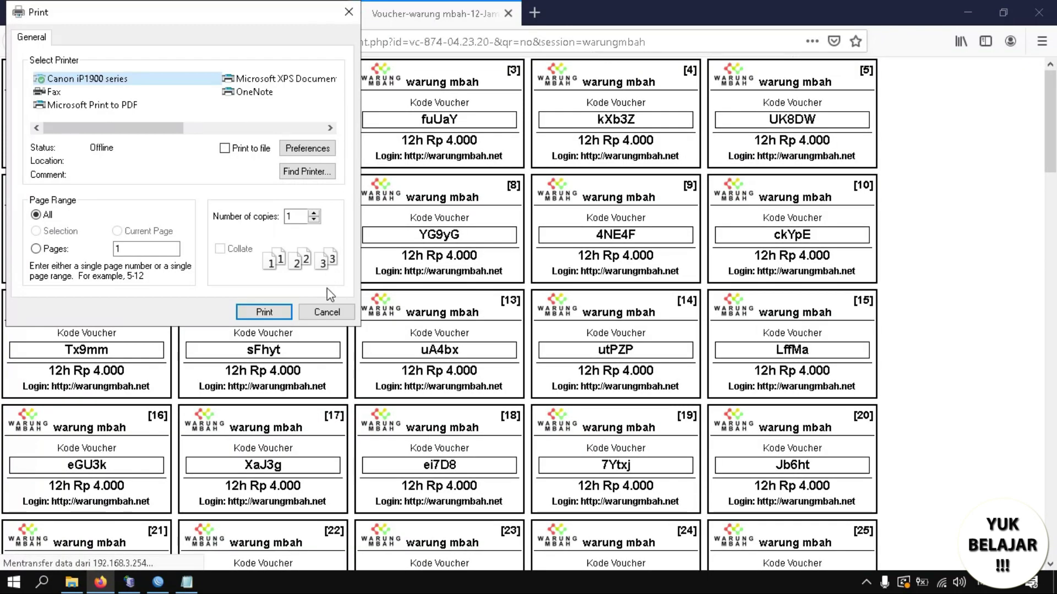
Close the Print dialog without printing, leaving the voucher sheet displayed.
click(324, 312)
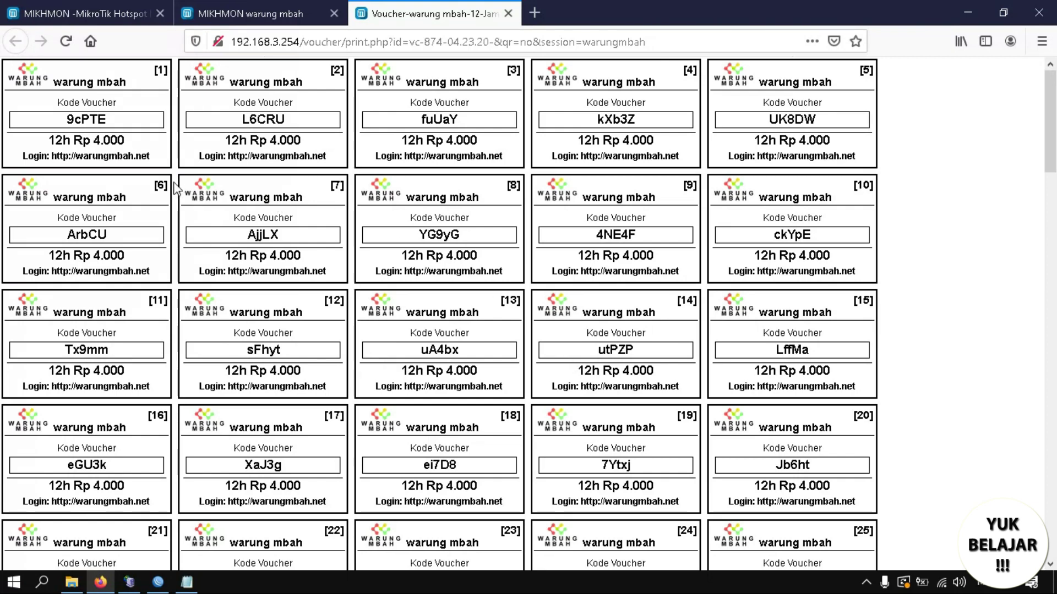
mouse_move(1054, 88)
mouse_down()
mouse_move(1053, 465)
mouse_move(1052, 72)
mouse_up()
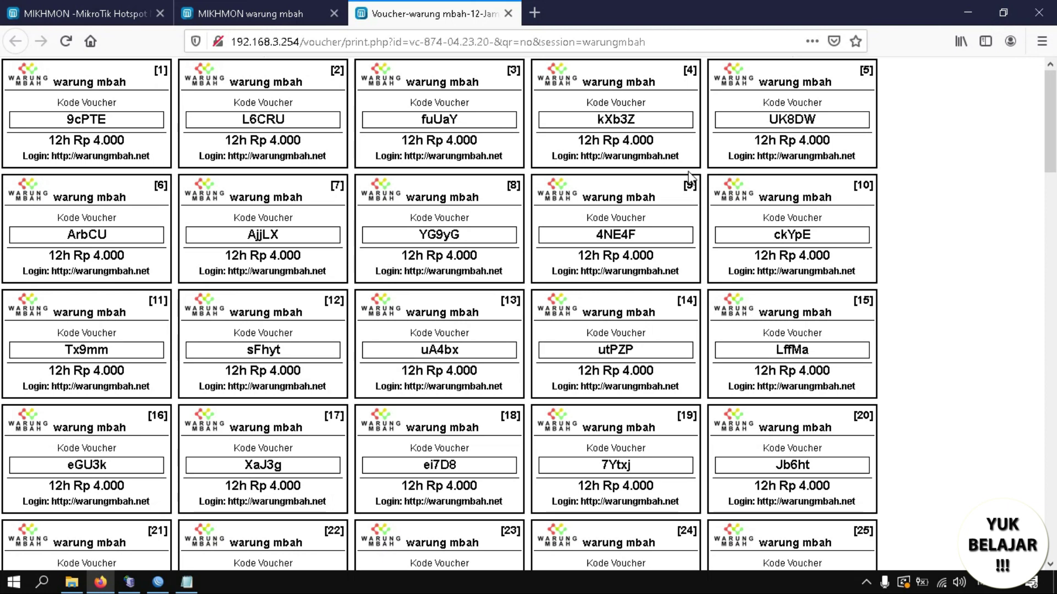
key(ctrl+p)
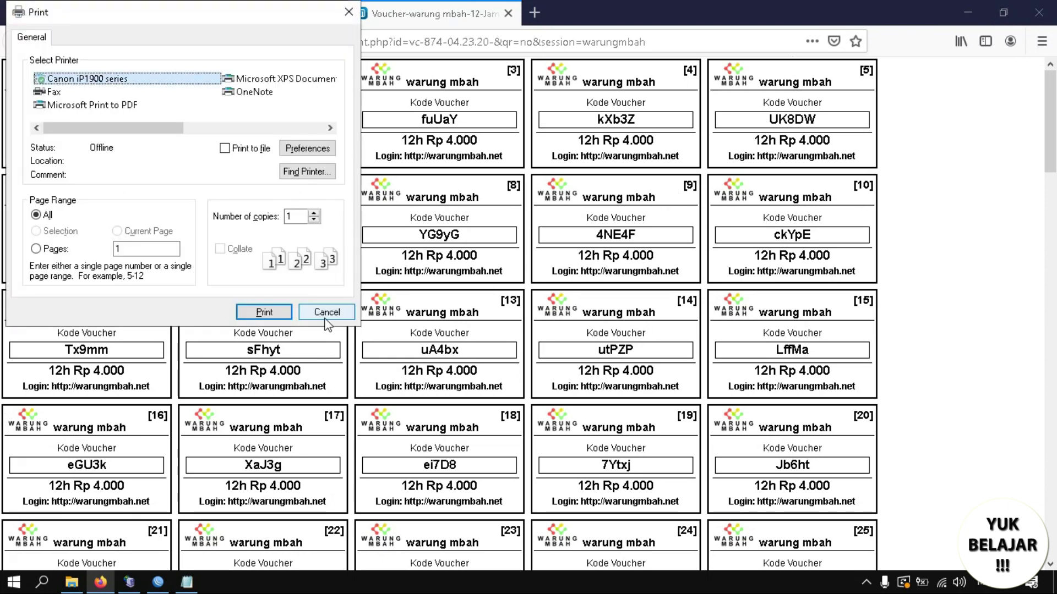
click(325, 313)
Screenshot vouchers 1–30 of the print page and copy the image.
right_click(105, 148)
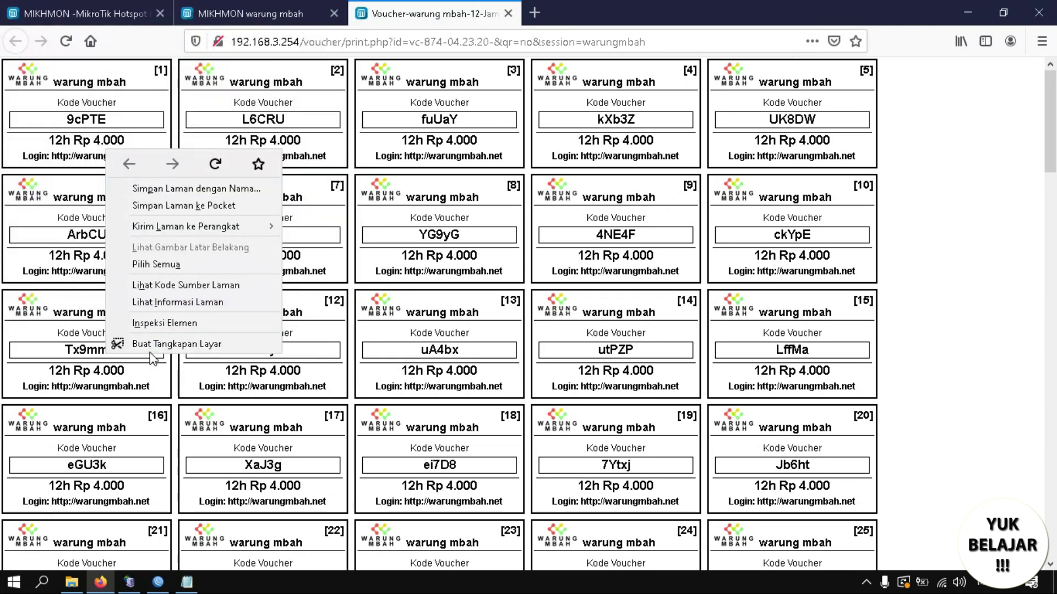
click(149, 345)
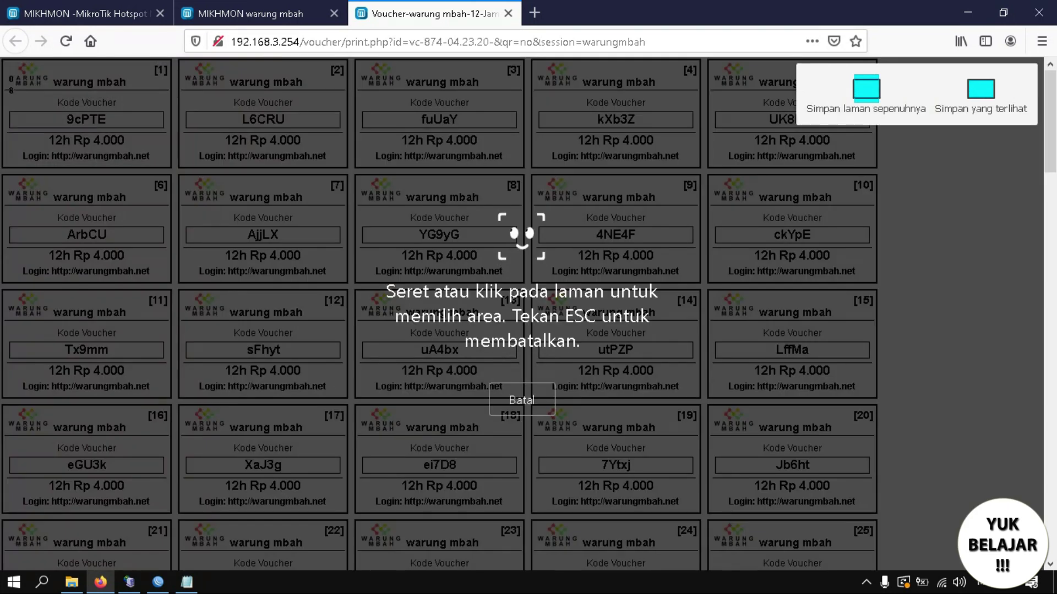
drag(3, 58, 879, 449)
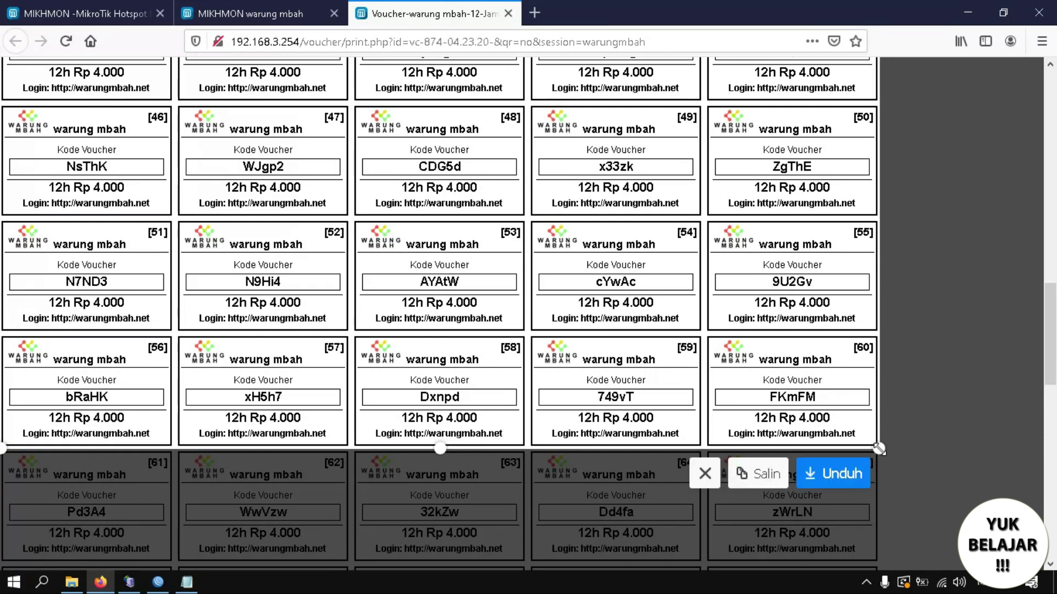
drag(440, 446, 537, 438)
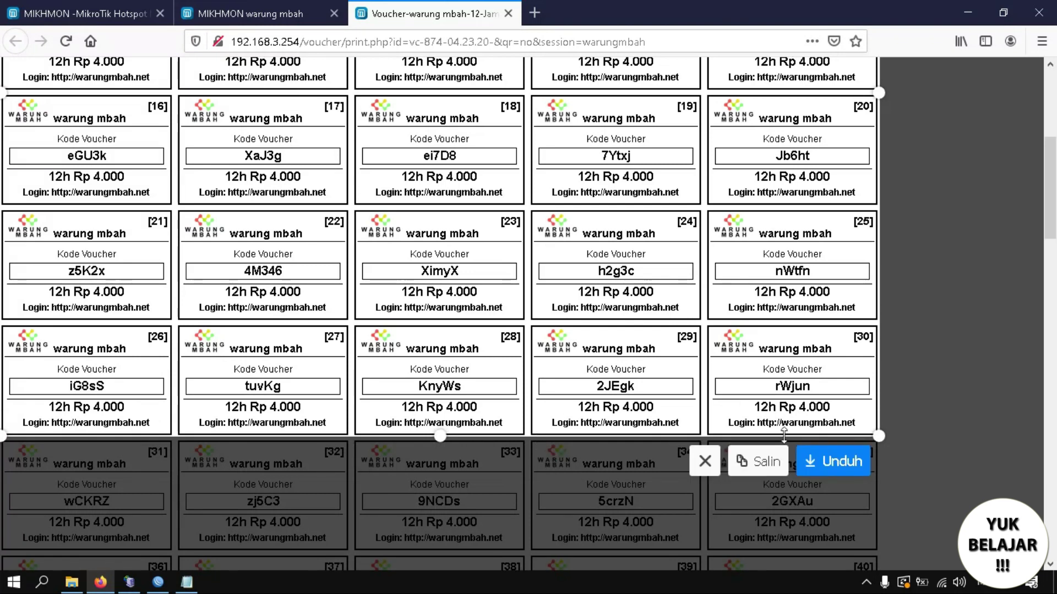
click(764, 468)
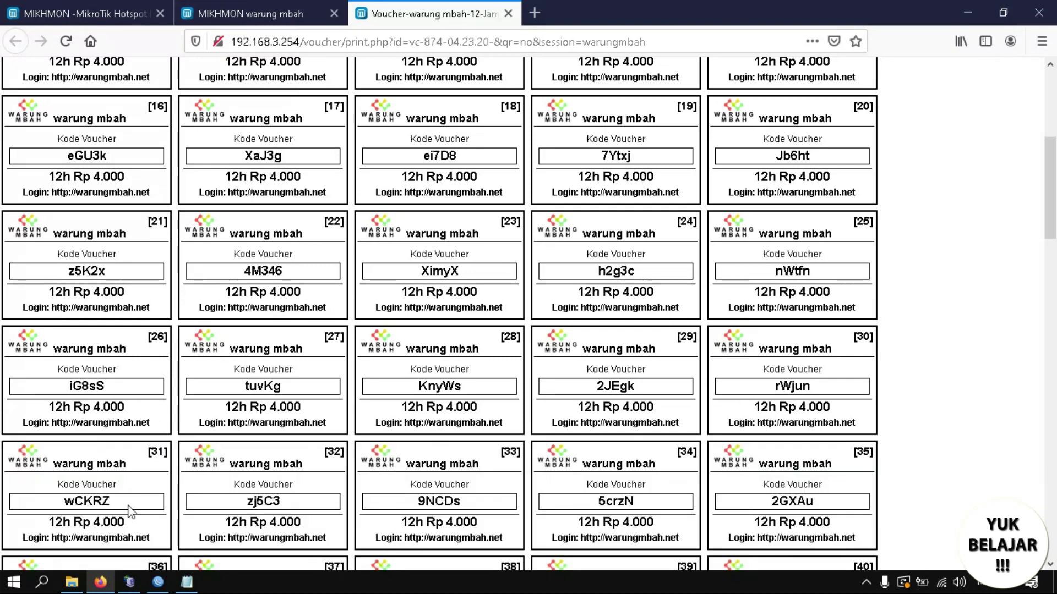
Launch Word 2010 and set the page to landscape orientation with narrow margins.
click(43, 584)
text(word)
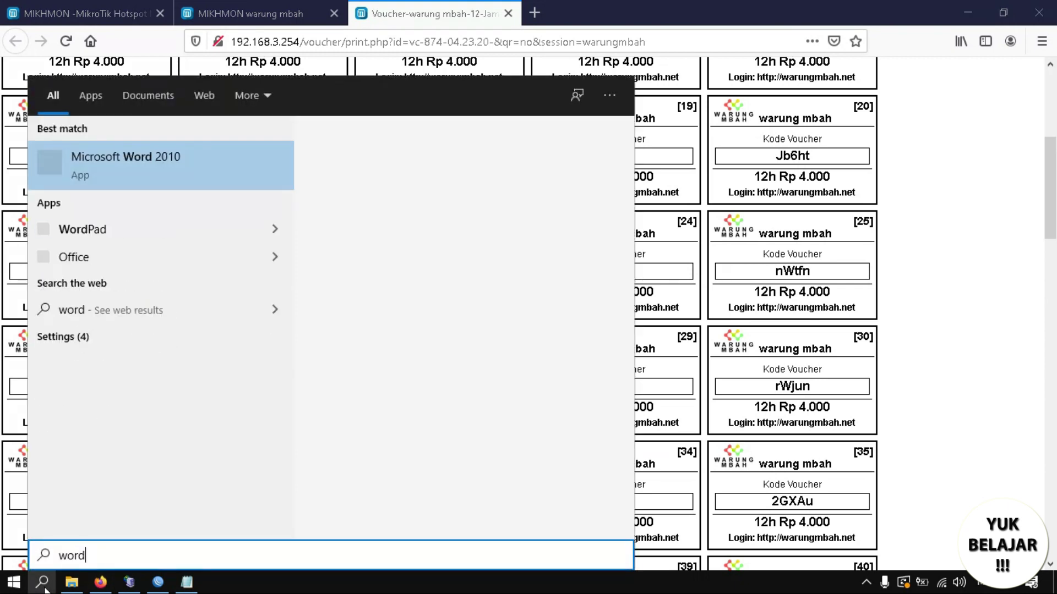
key(Return)
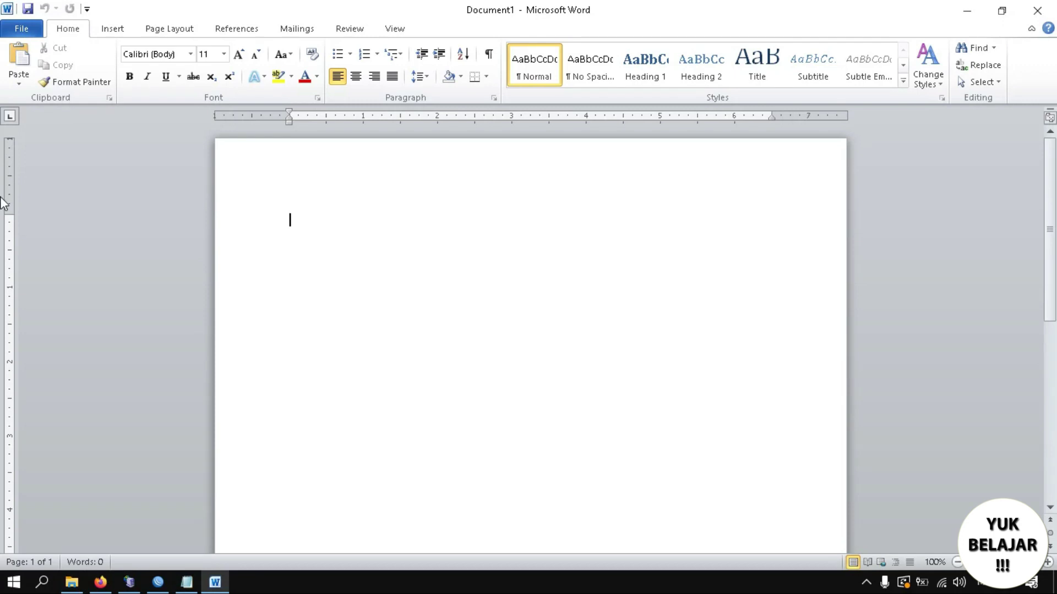
click(153, 30)
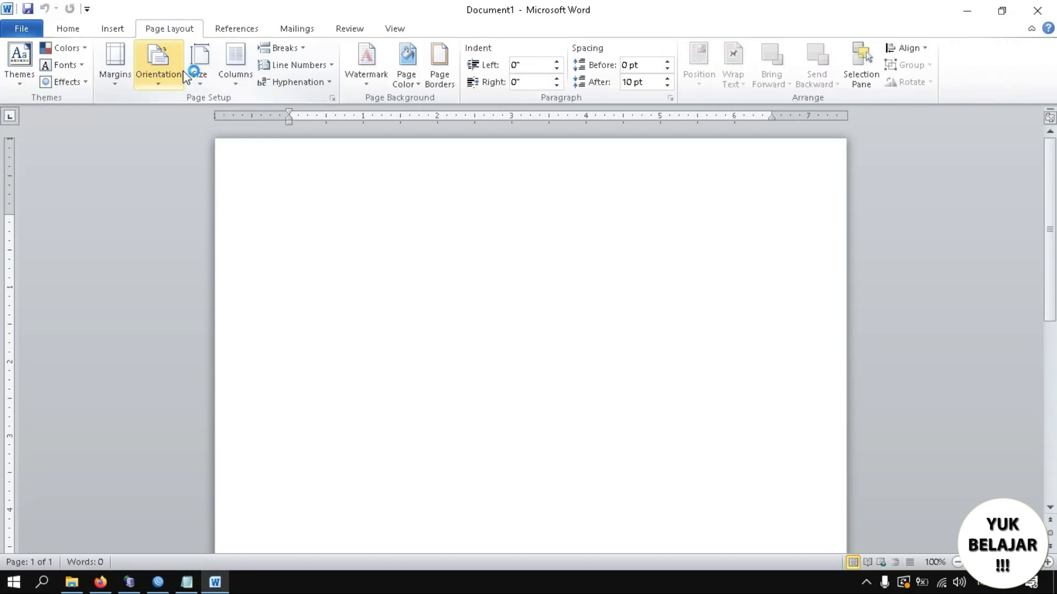
click(175, 79)
click(190, 144)
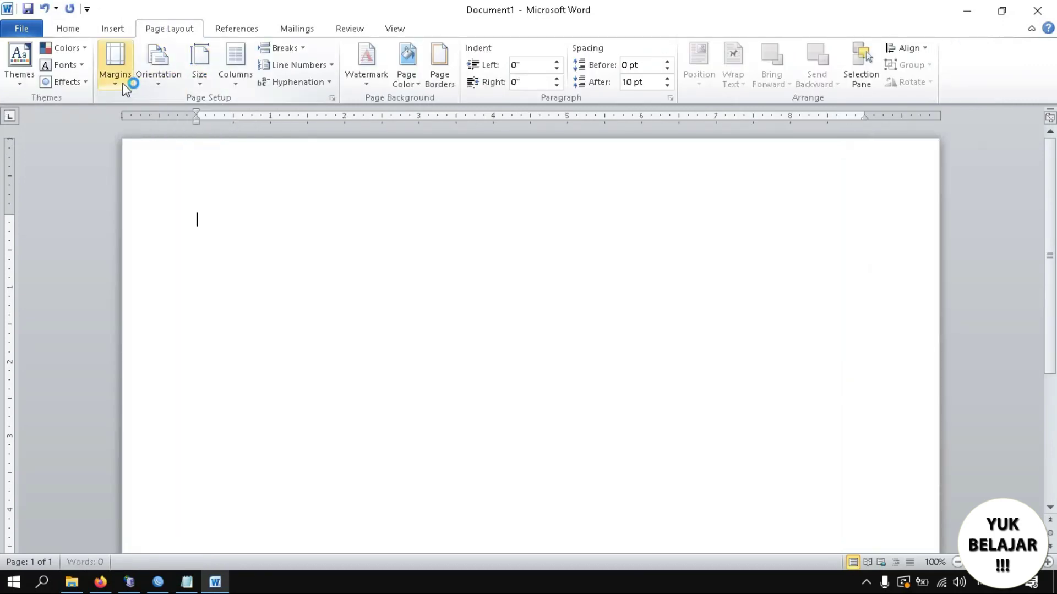
click(115, 69)
click(162, 177)
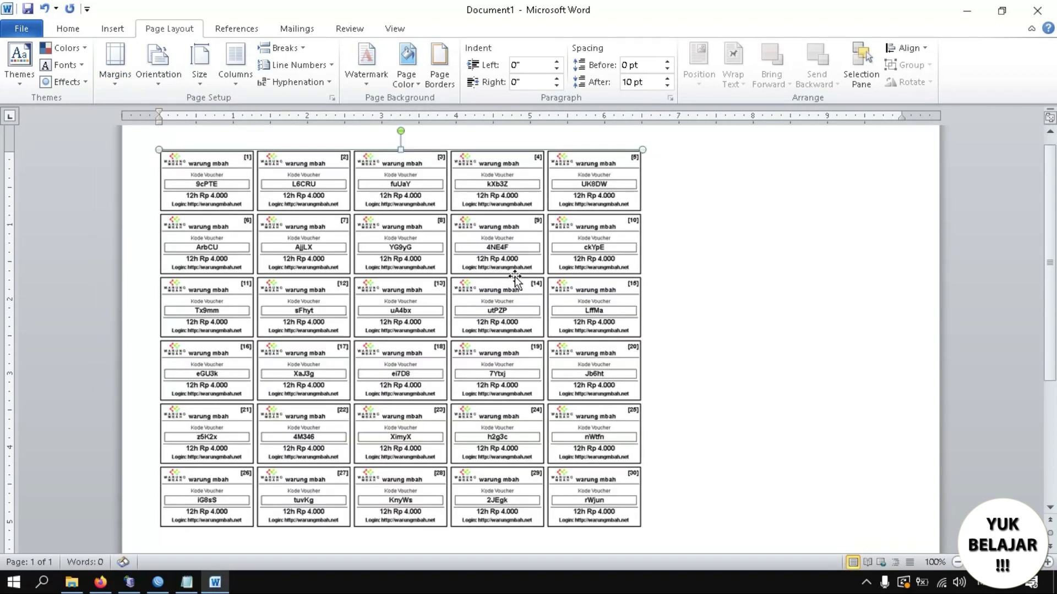
Stretch the pasted voucher picture wider and taller to fill the page.
click(509, 271)
drag(643, 340, 903, 339)
scroll(540, 322, down, 5)
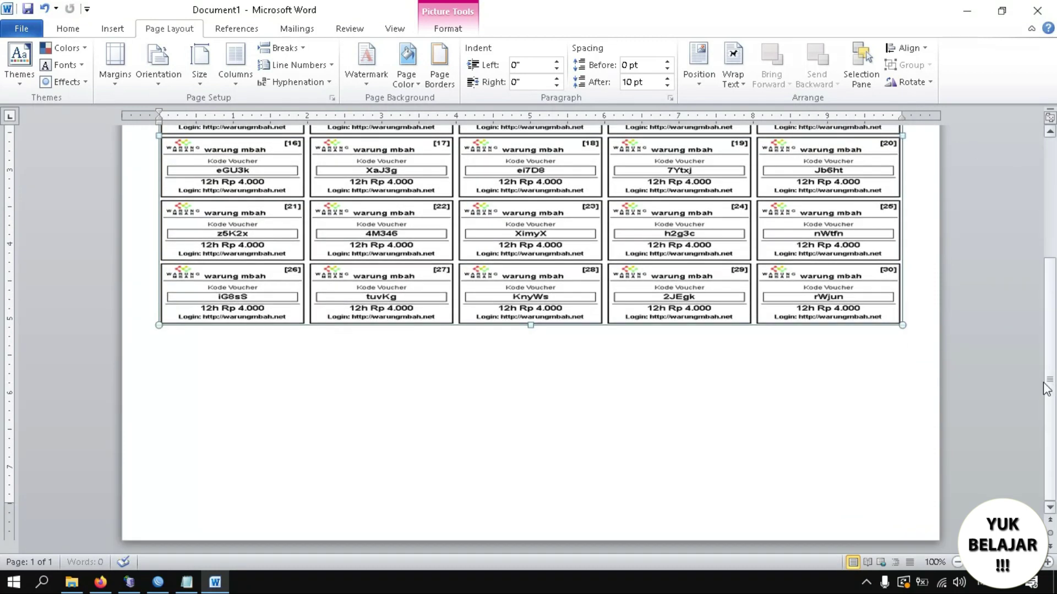
drag(533, 326, 16, 503)
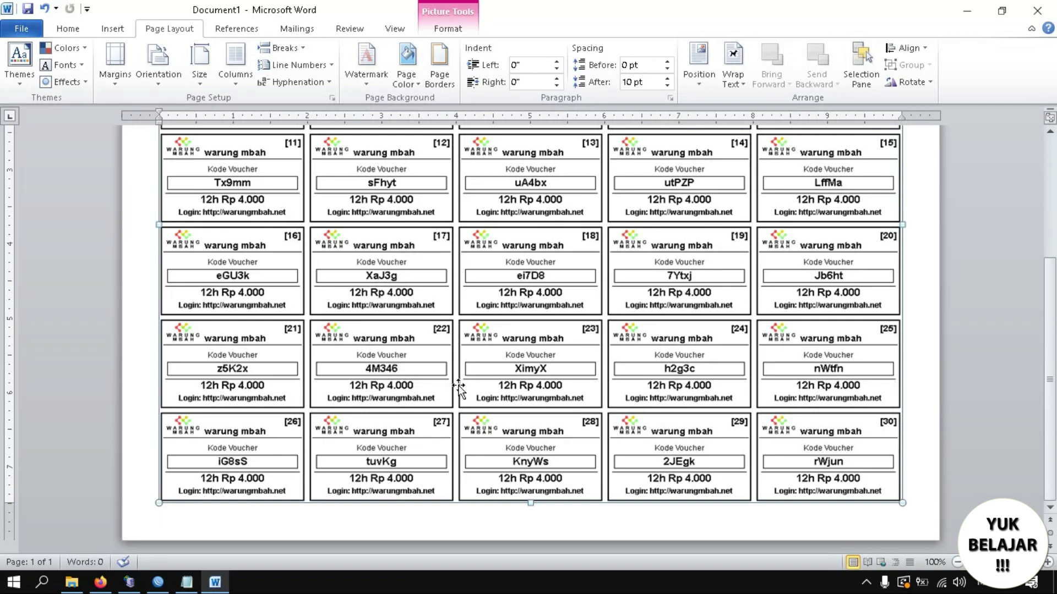
click(100, 583)
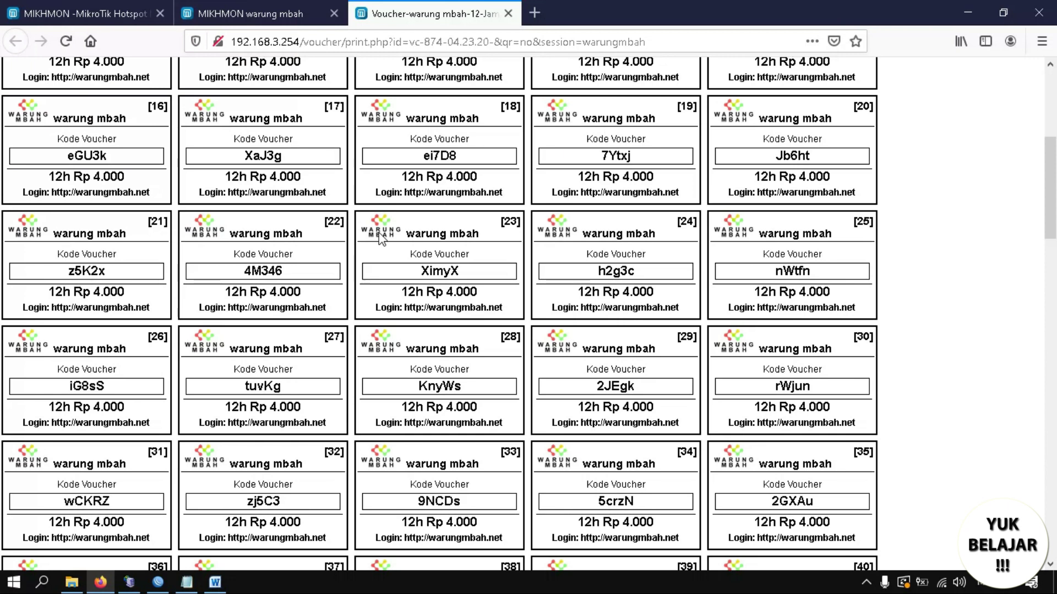
Switch to the MIKHMON warung mbah tab and open Settings > Upload Logo.
click(110, 5)
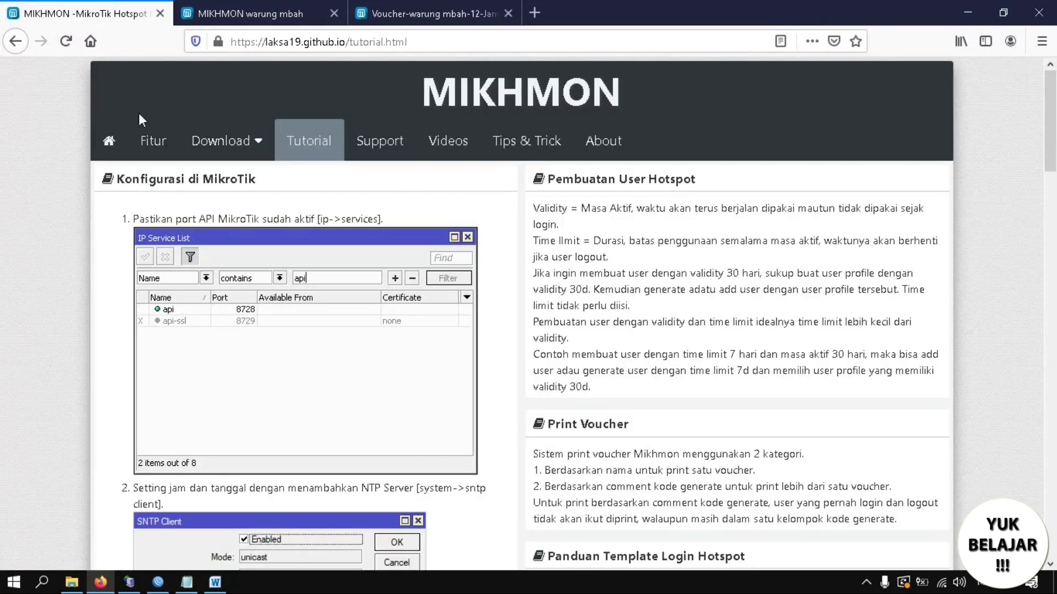
click(275, 7)
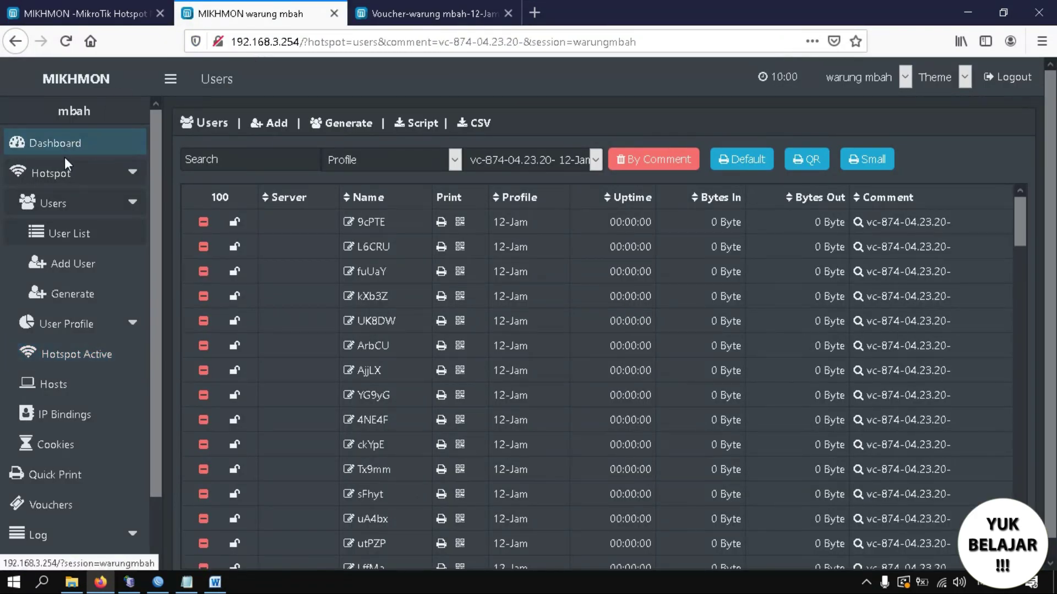
scroll(149, 237, down, 2)
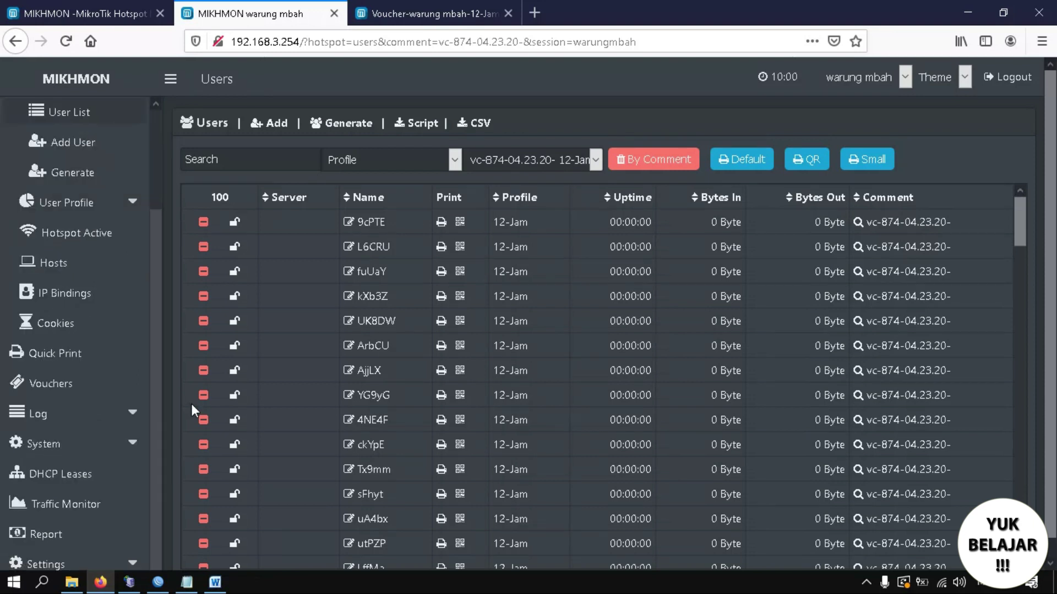
click(76, 562)
drag(157, 470, 153, 550)
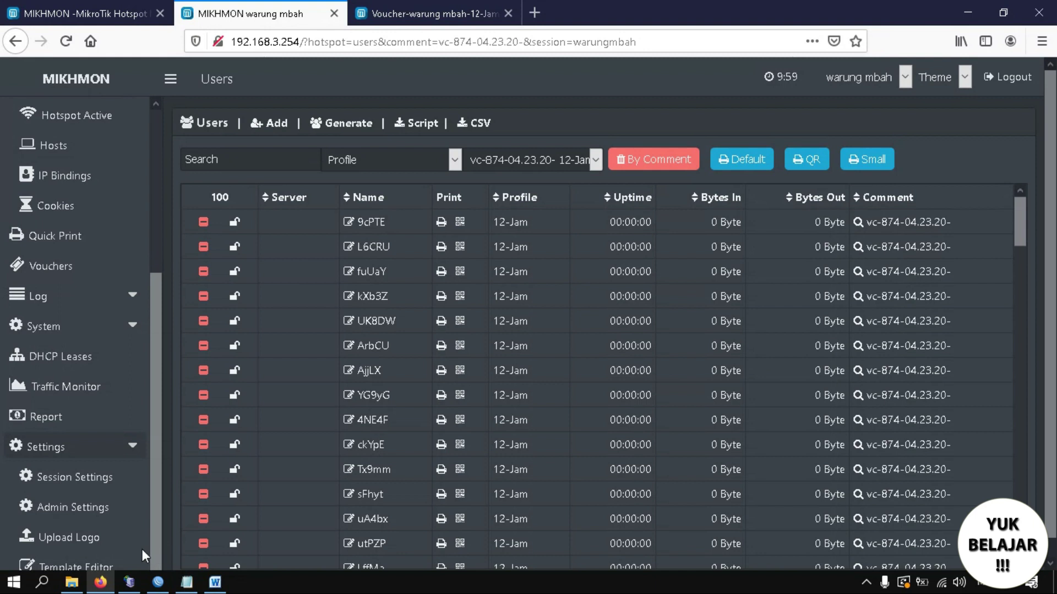
click(135, 538)
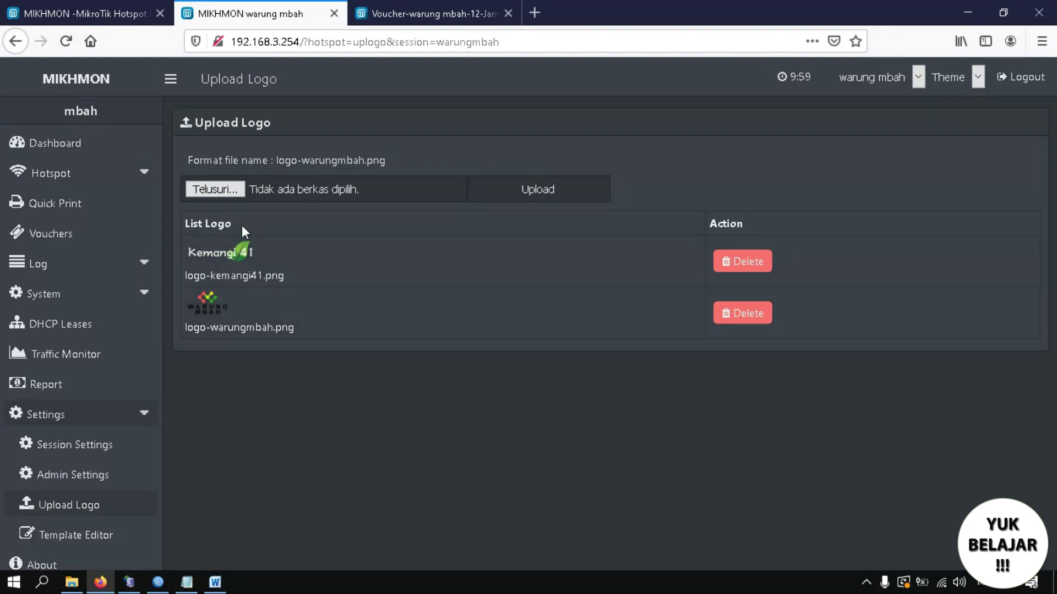
Browse to Desktop > MIKHMONv3ws > Mikhmon Server > logo and select logo-warungmbah.
click(221, 190)
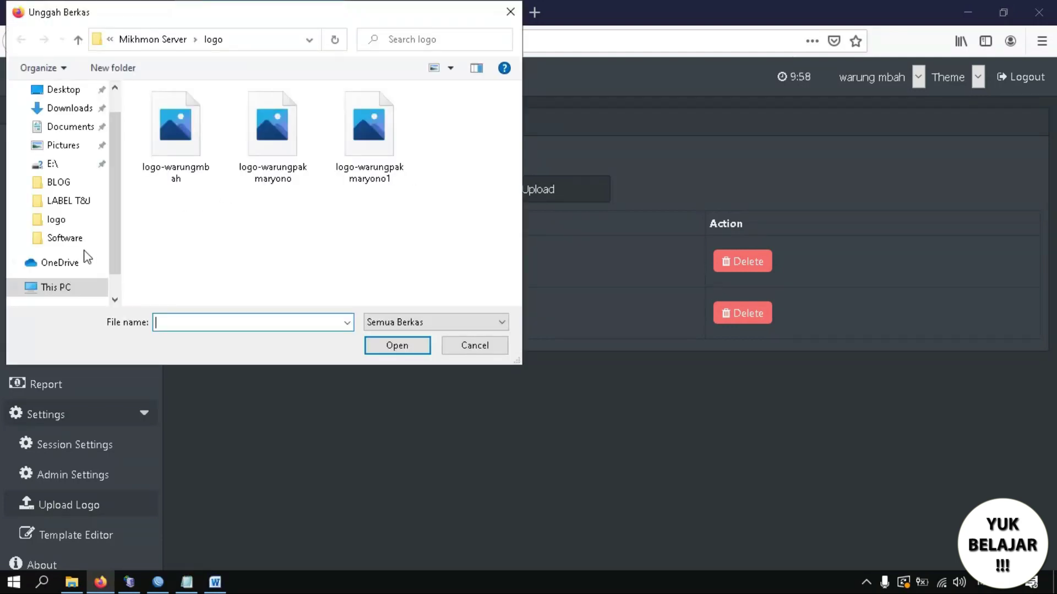
scroll(111, 258, up, 2)
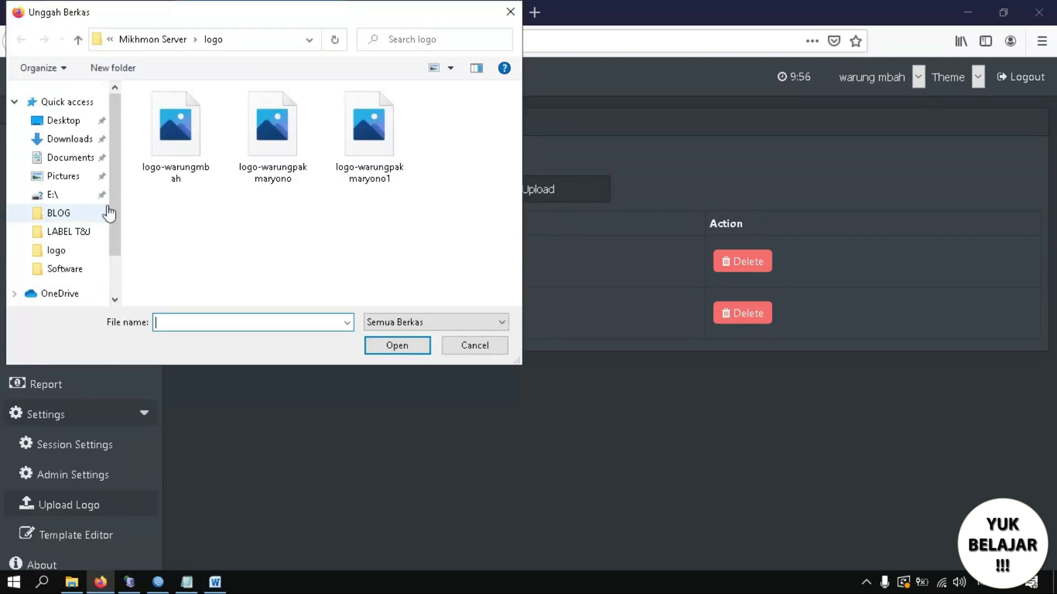
click(69, 121)
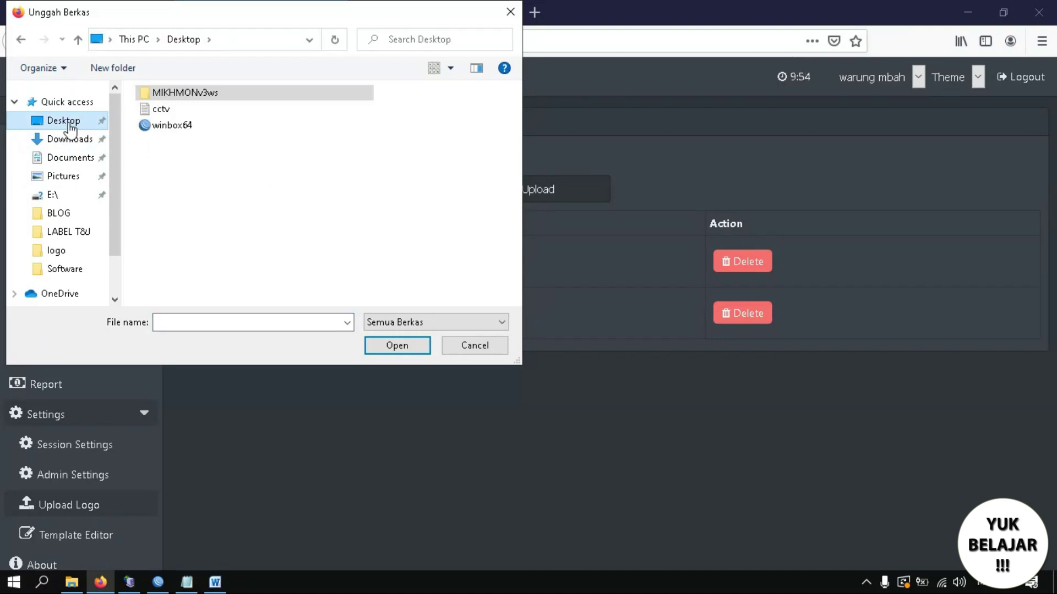
double_click(181, 93)
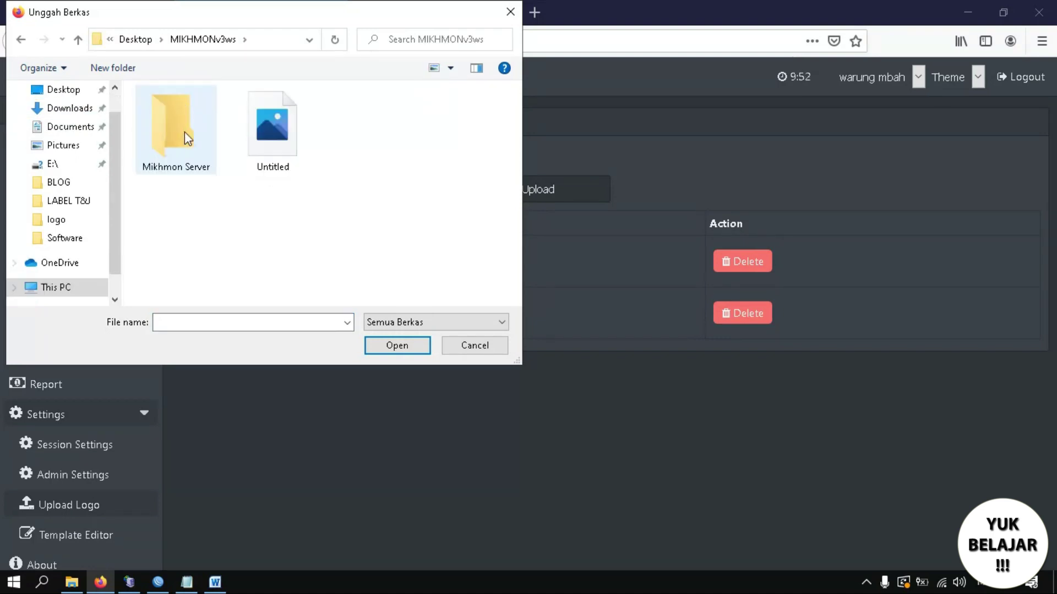
double_click(185, 132)
double_click(165, 112)
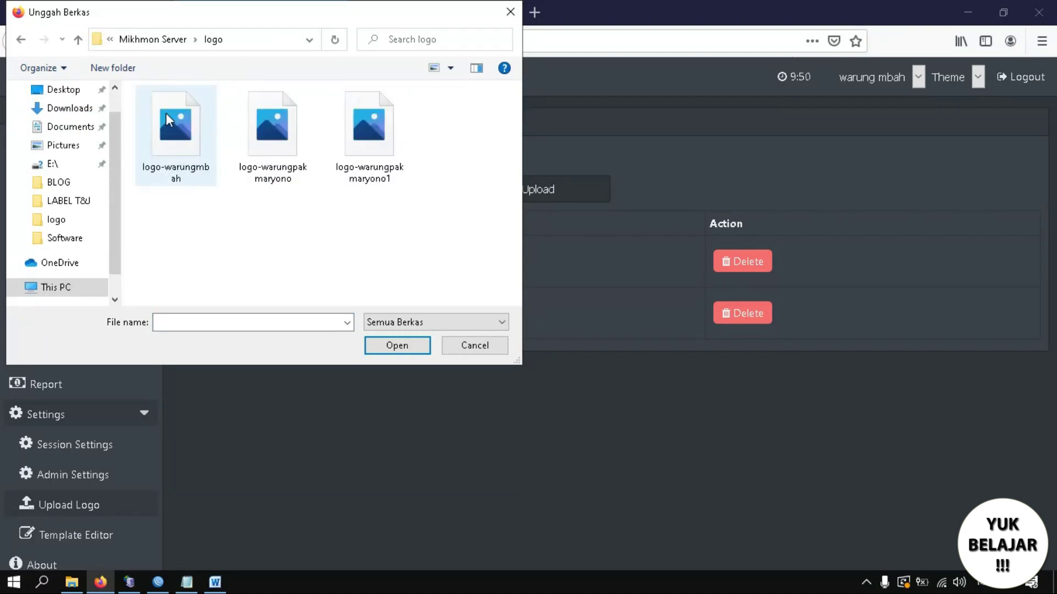
click(176, 165)
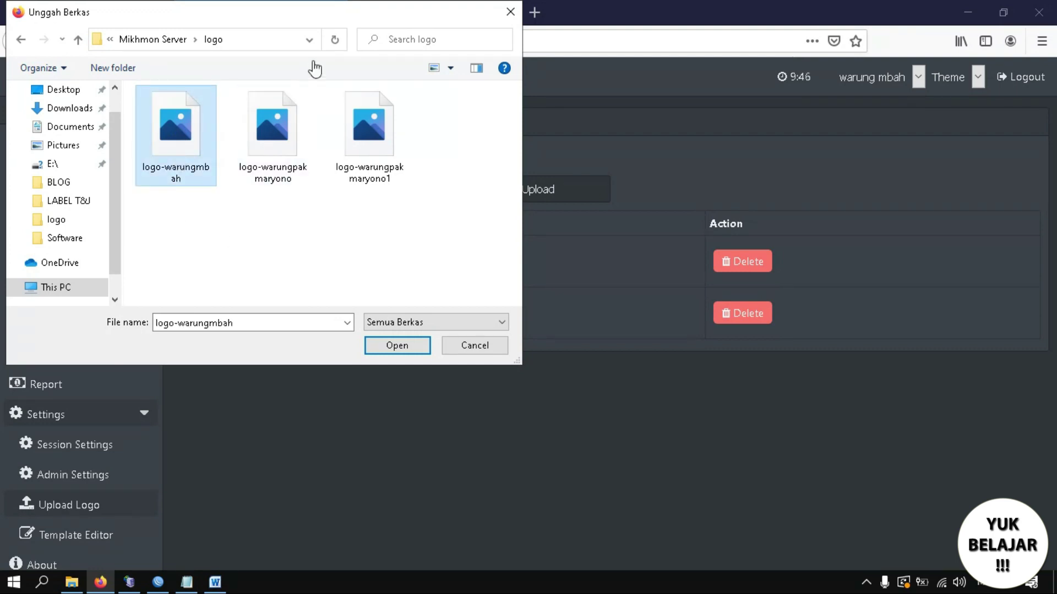
Cancel the logo file selection and return to the voucher print tab.
click(616, 221)
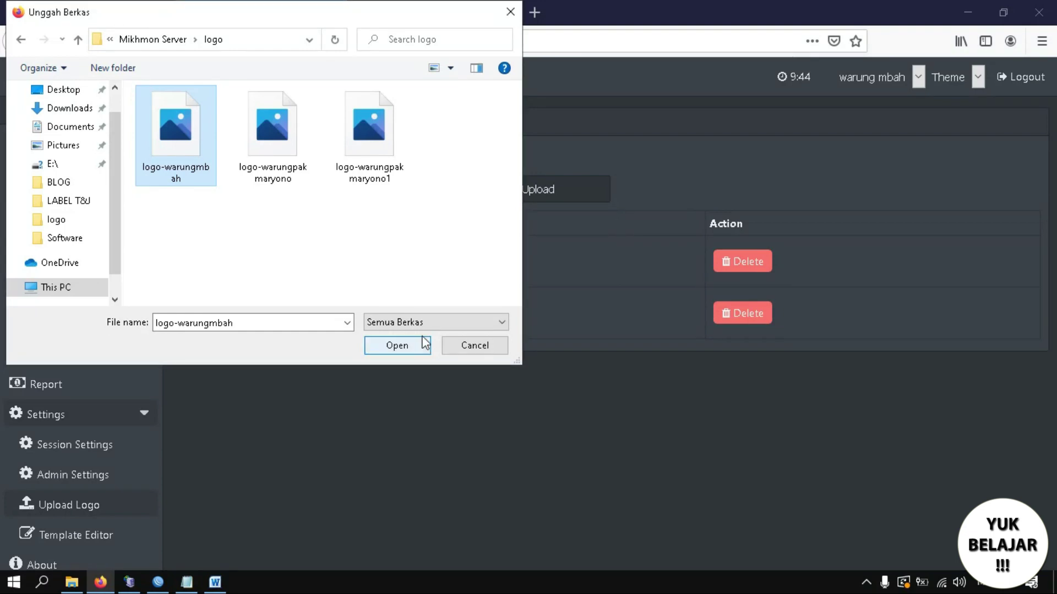
click(461, 347)
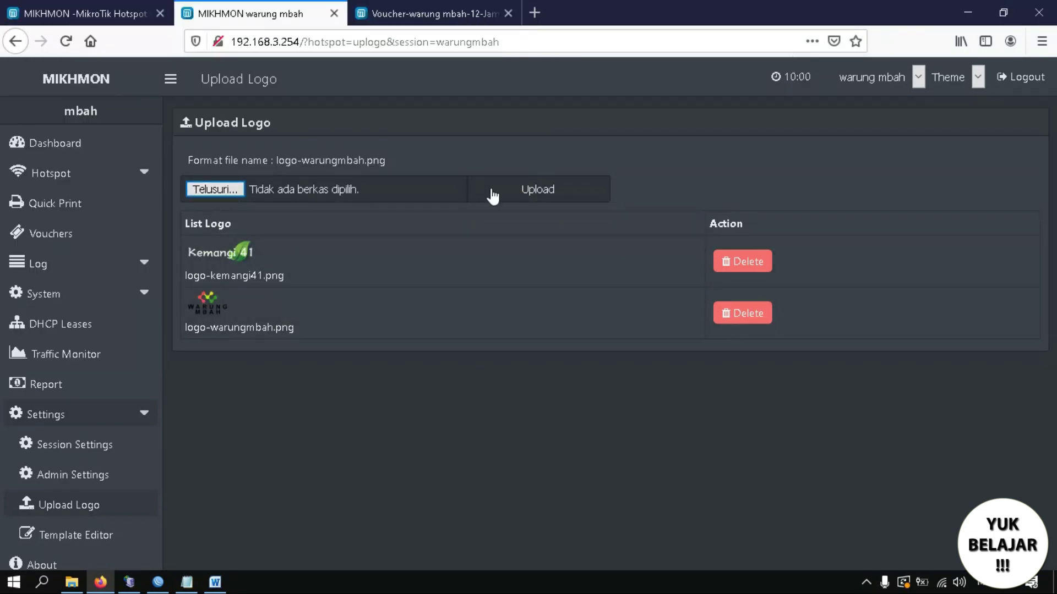
click(385, 13)
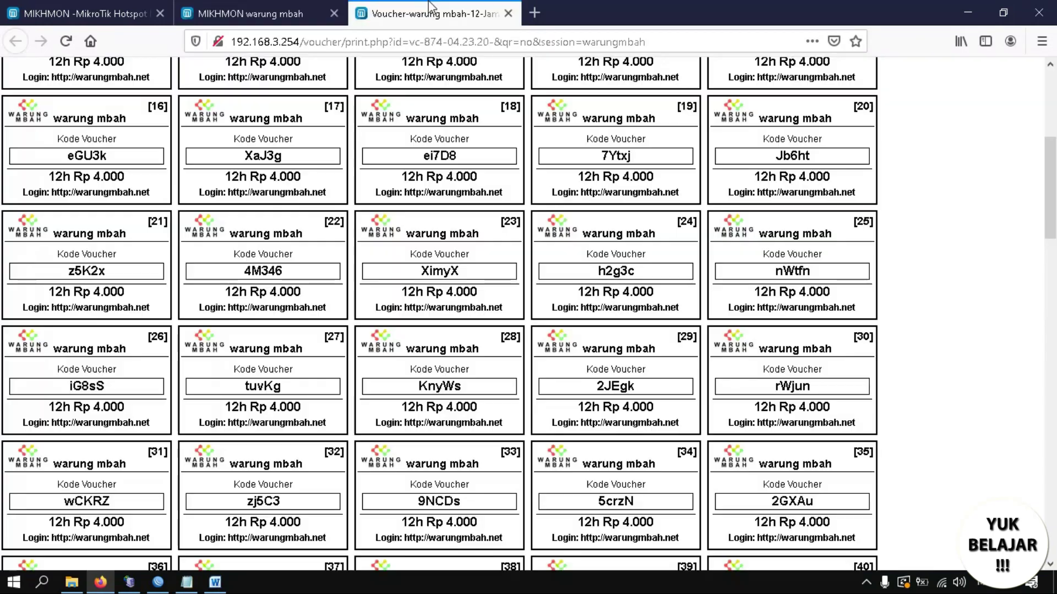